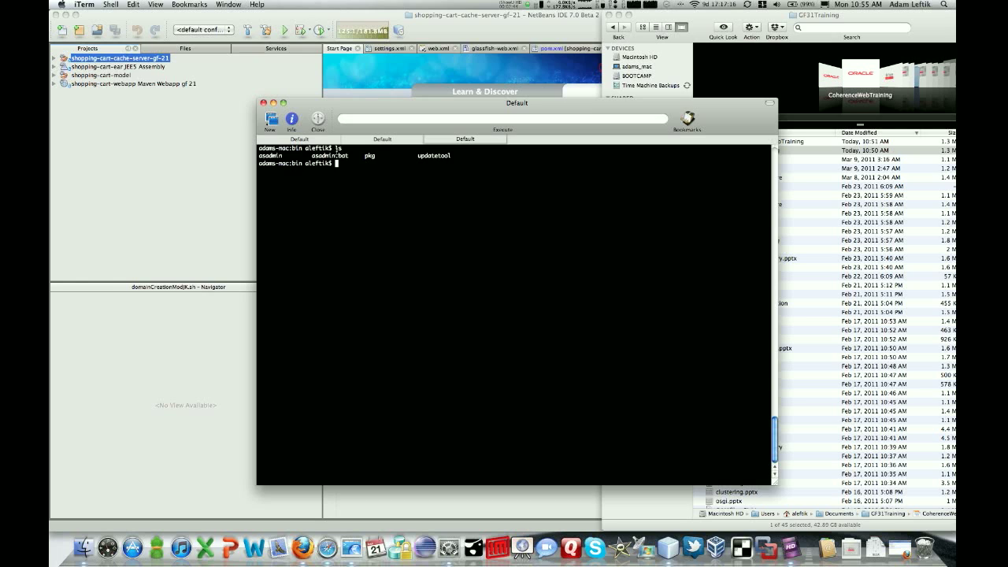
Step: Print the shell's current working directory
{"action": "key", "text": "Return"}
{"action": "type", "text": "c"}
{"action": "key", "text": "BackSpace"}
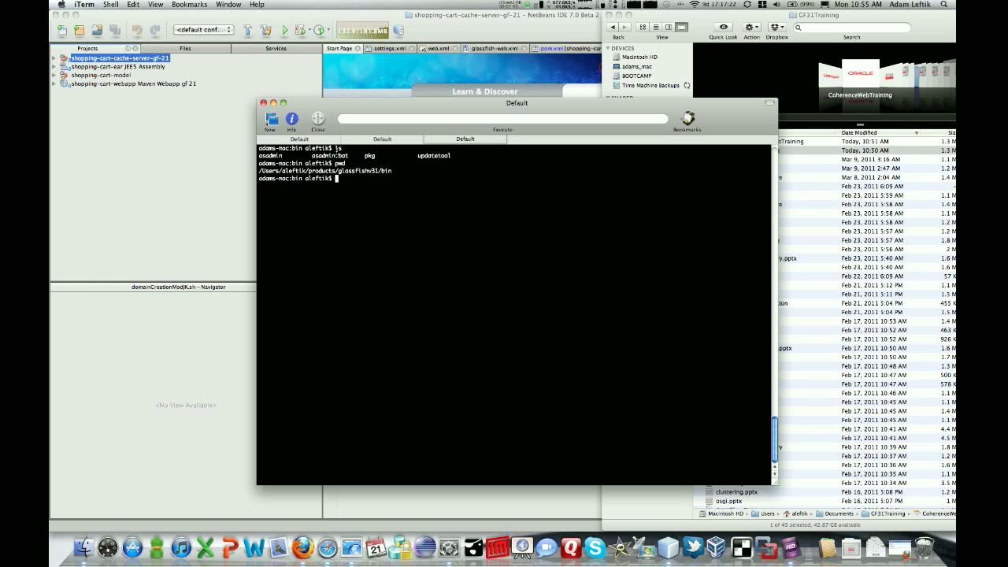
Step: Create a domain named active-cache with asadmin, accepting the default admin user without a password, and start that domain
{"action": "type", "text": "./asadmin creat-"}
{"action": "type", "text": "-domain active-"}
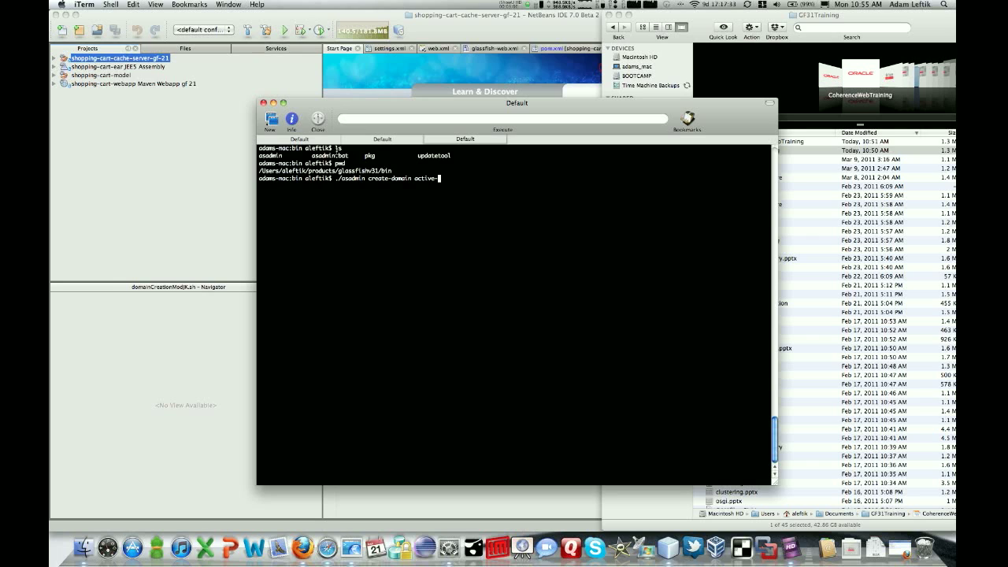
{"action": "type", "text": "cache"}
{"action": "key", "text": "Return"}
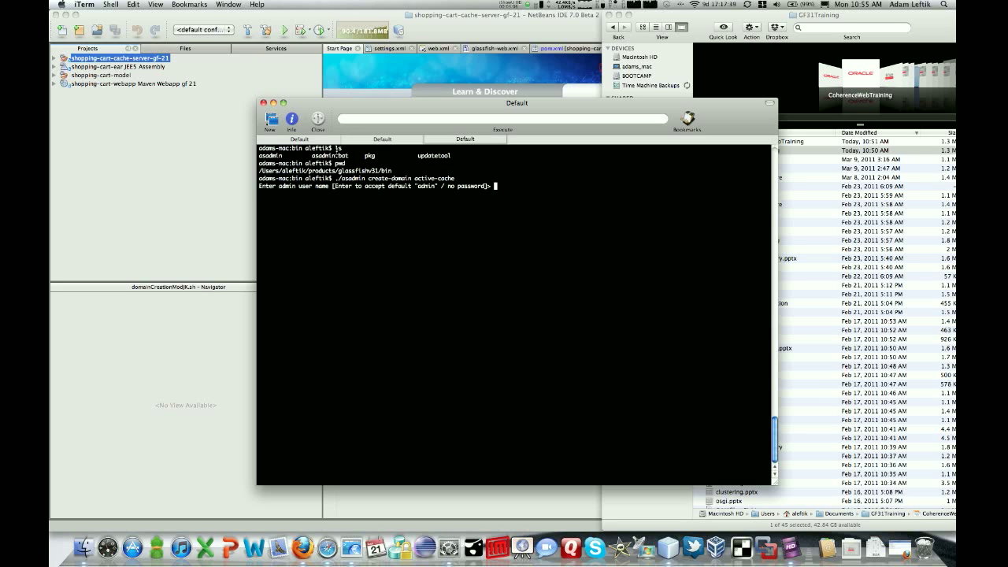
{"action": "key", "text": "Return"}
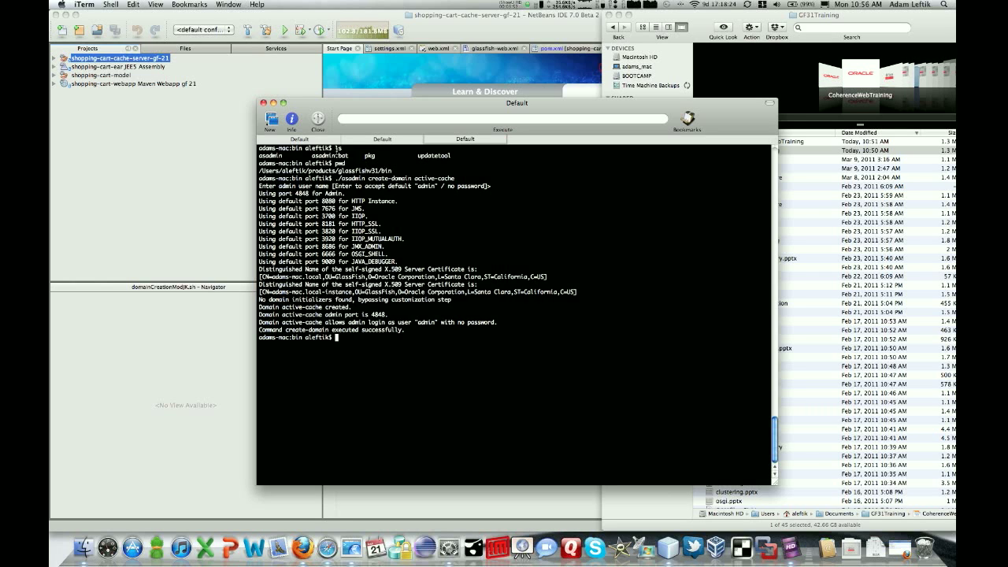
{"action": "type", "text": "./asadmin start-domain active-cache"}
{"action": "key", "text": "Return"}
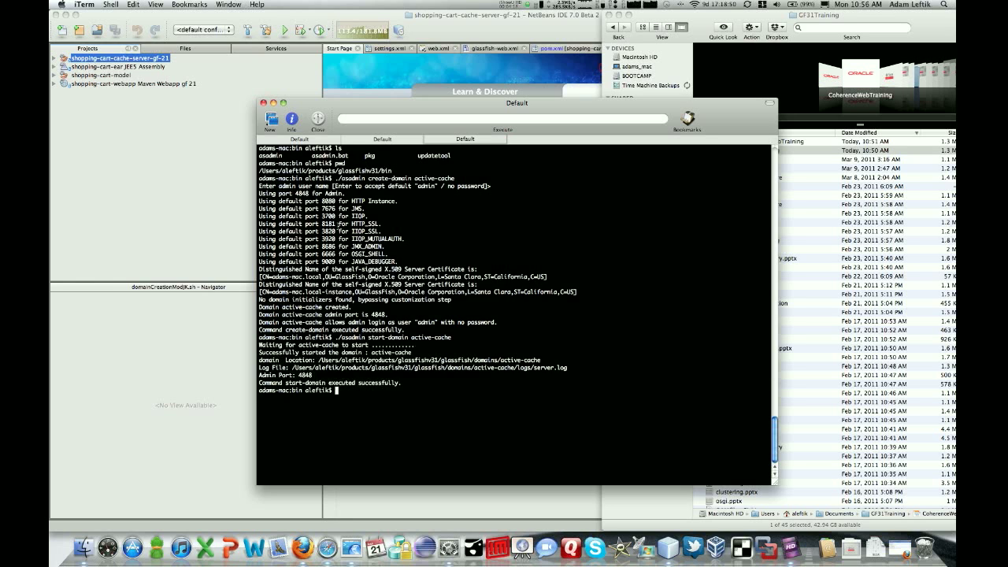
Step: Switch to Safari and open the GlassFish administration console at localhost:4848
{"action": "right_click", "coordinate": [330, 542]}
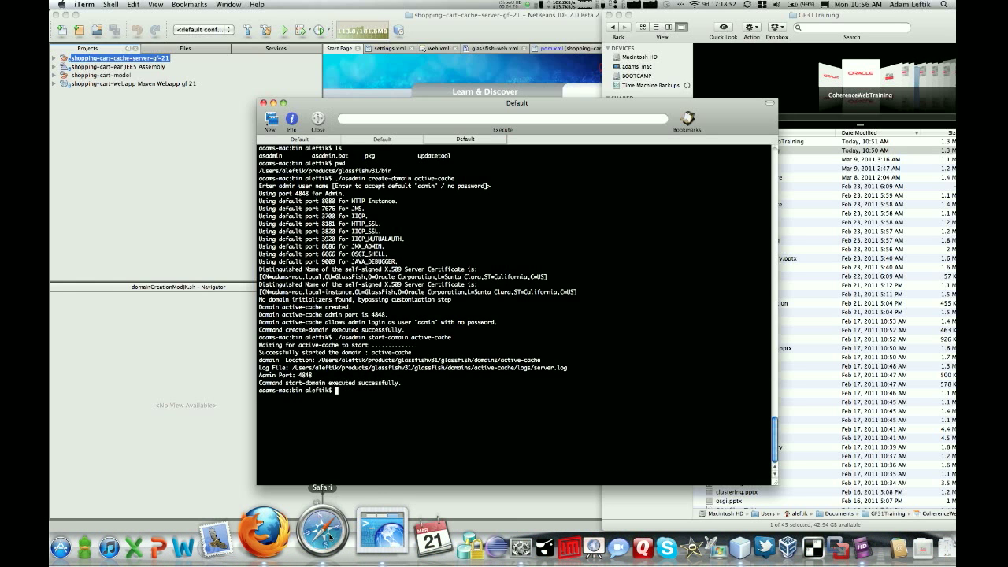
{"action": "left_click", "coordinate": [339, 420]}
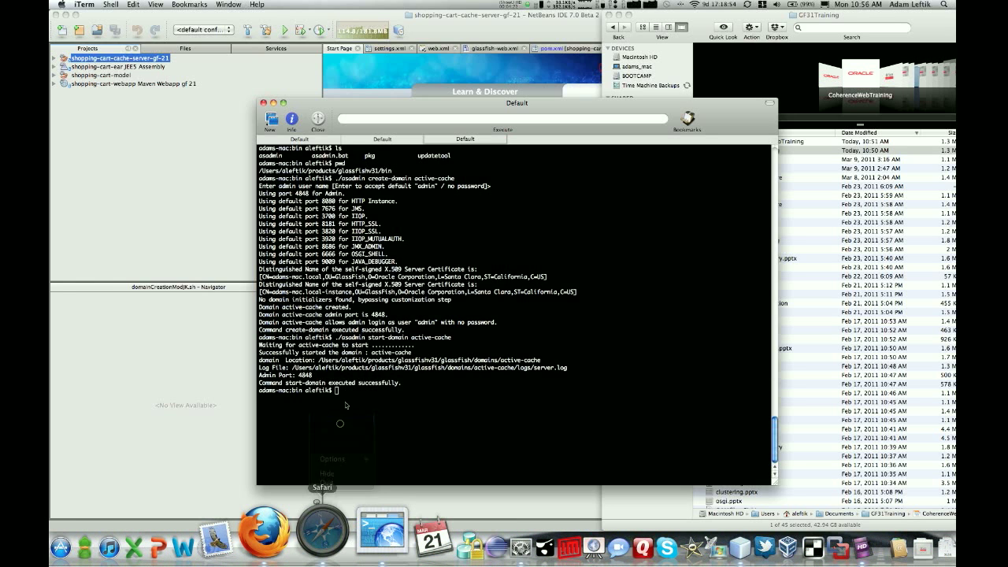
{"action": "left_click", "coordinate": [260, 26]}
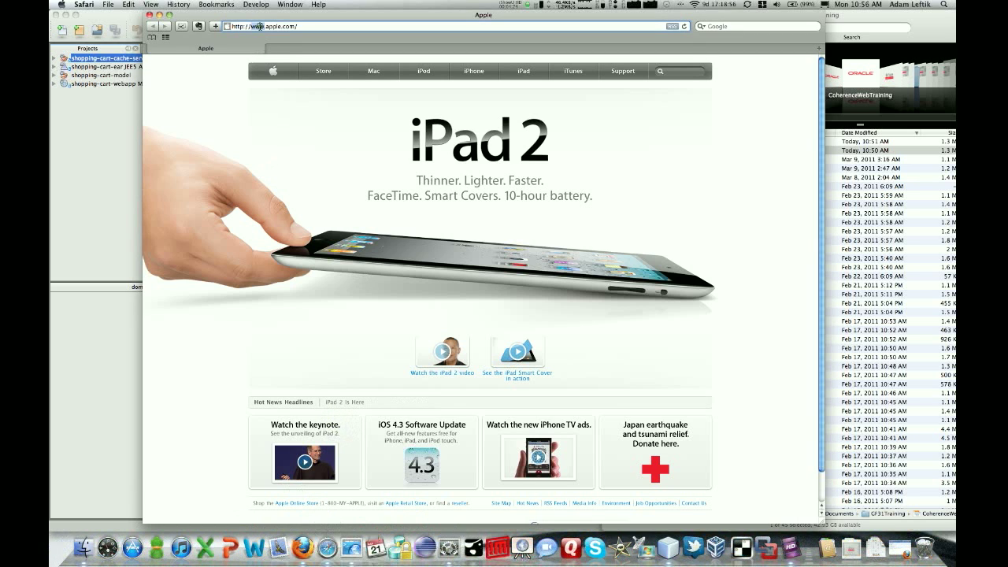
{"action": "type", "text": "loc"}
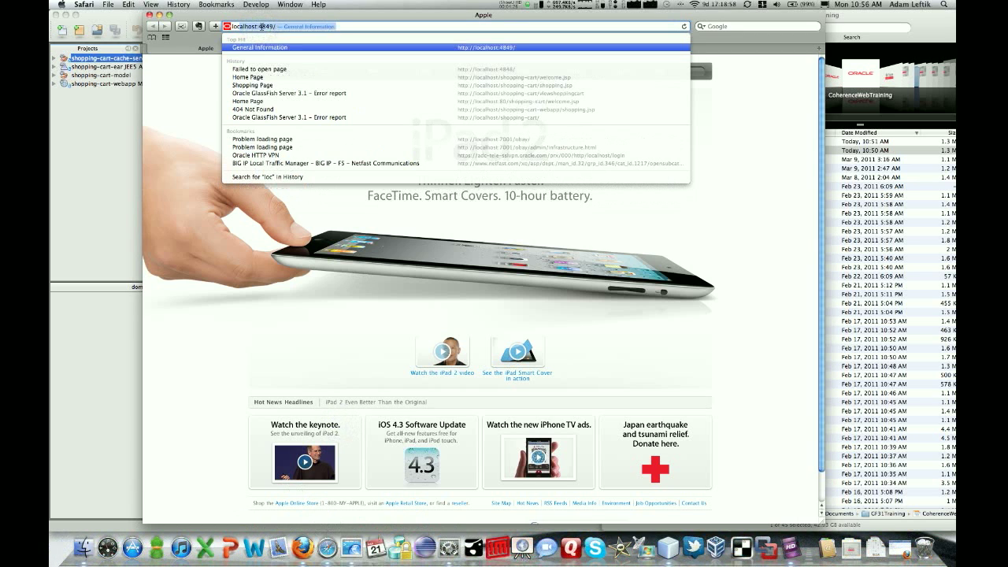
{"action": "key", "text": "BackSpace"}
{"action": "key", "text": "BackSpace"}
{"action": "type", "text": "8"}
{"action": "key", "text": "Return"}
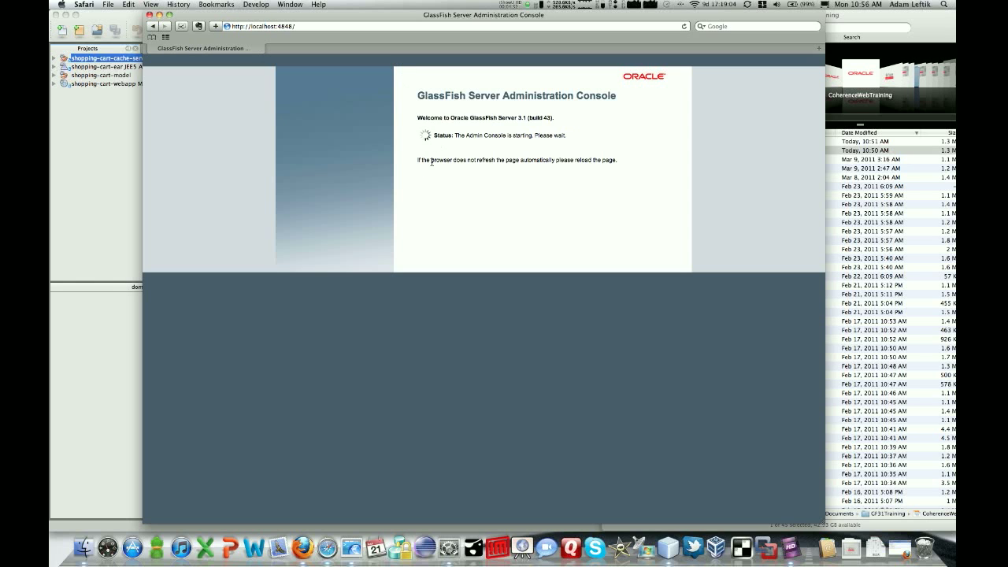
{"action": "left_click_drag", "start_coordinate": [457, 22], "coordinate": [463, 22]}
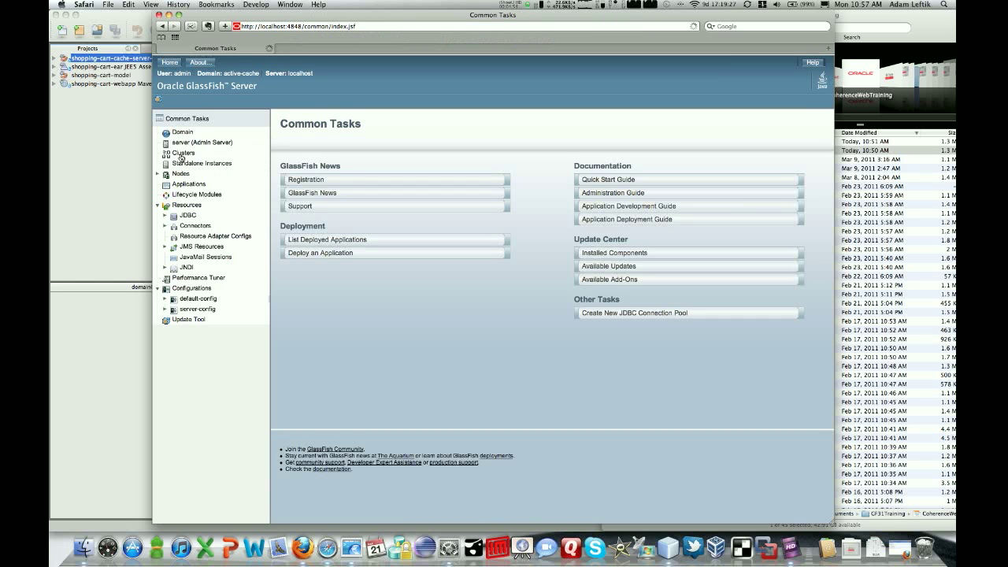
Step: Begin a new cluster named shopping-cart-cluster in the administration console
{"action": "left_click", "coordinate": [182, 154]}
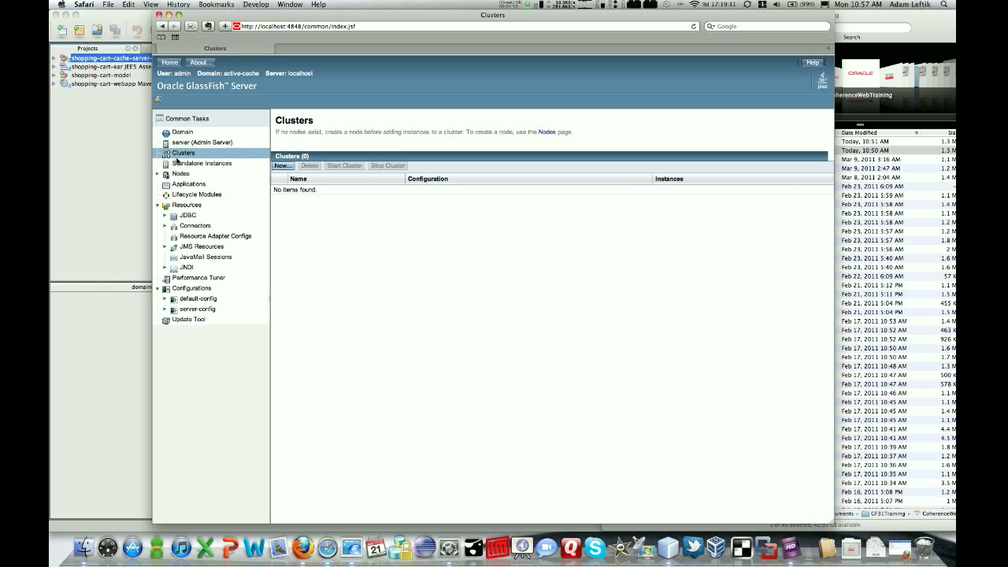
{"action": "left_click", "coordinate": [281, 166]}
{"action": "left_click", "coordinate": [336, 165]}
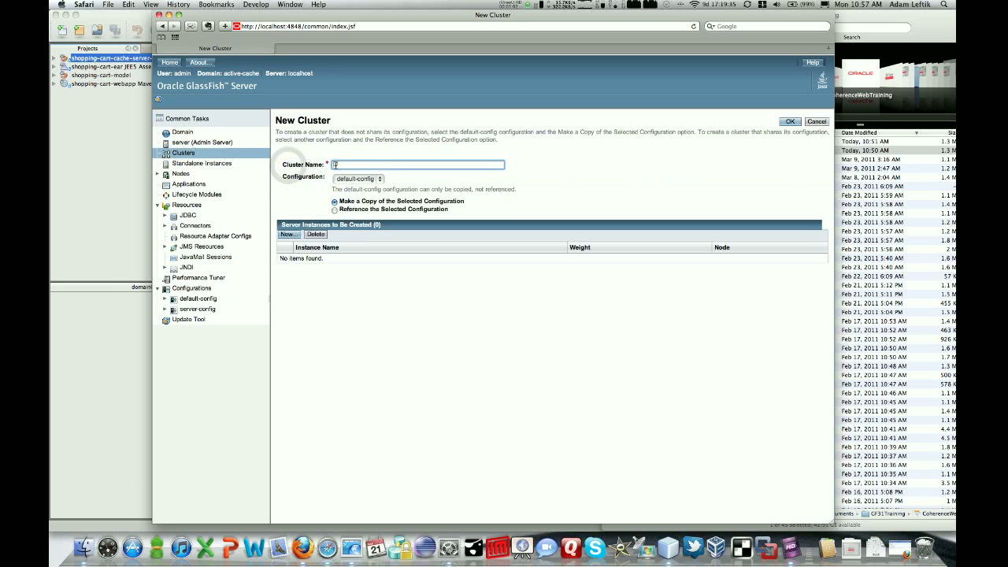
{"action": "type", "text": "shoppp"}
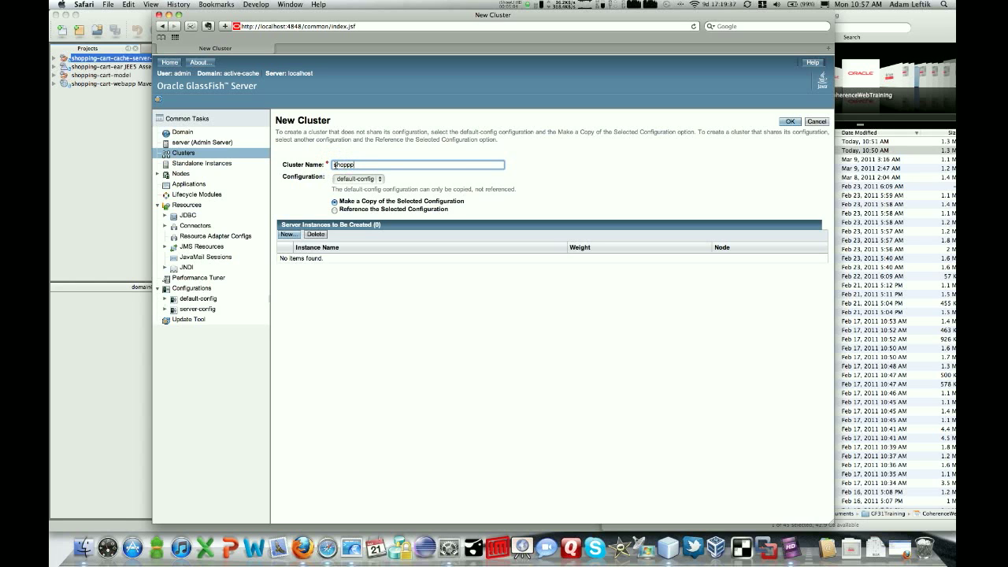
{"action": "type", "text": "ng-"}
{"action": "type", "text": "cart-c"}
{"action": "type", "text": "lyst"}
{"action": "key", "text": "BackSpace"}
{"action": "key", "text": "BackSpace"}
{"action": "type", "text": "us"}
Step: Add two server instances to the new cluster, named instance1 and instance2
{"action": "left_click", "coordinate": [289, 234]}
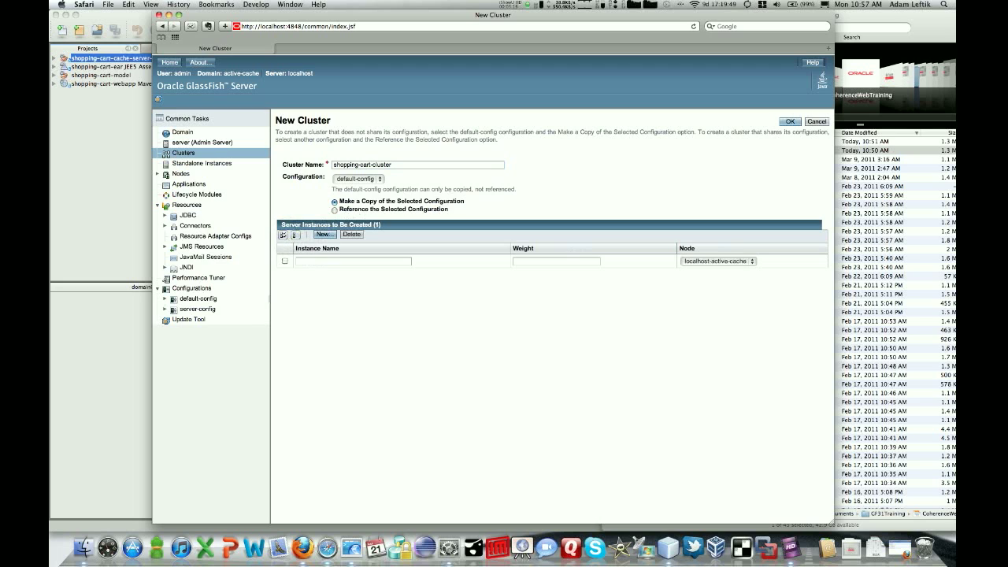
{"action": "left_click", "coordinate": [307, 261]}
{"action": "type", "text": "instance1"}
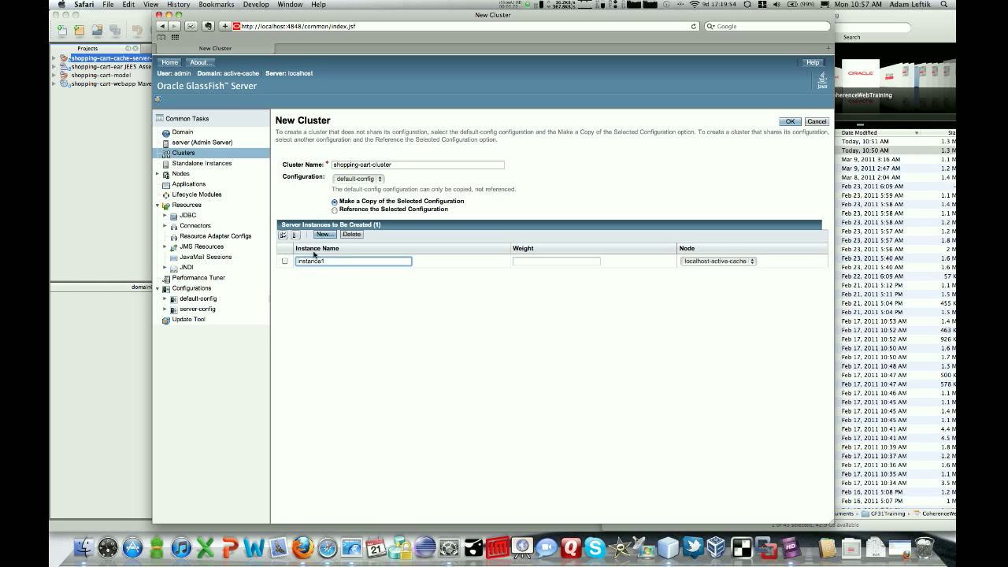
{"action": "left_click", "coordinate": [321, 235]}
{"action": "left_click", "coordinate": [313, 261]}
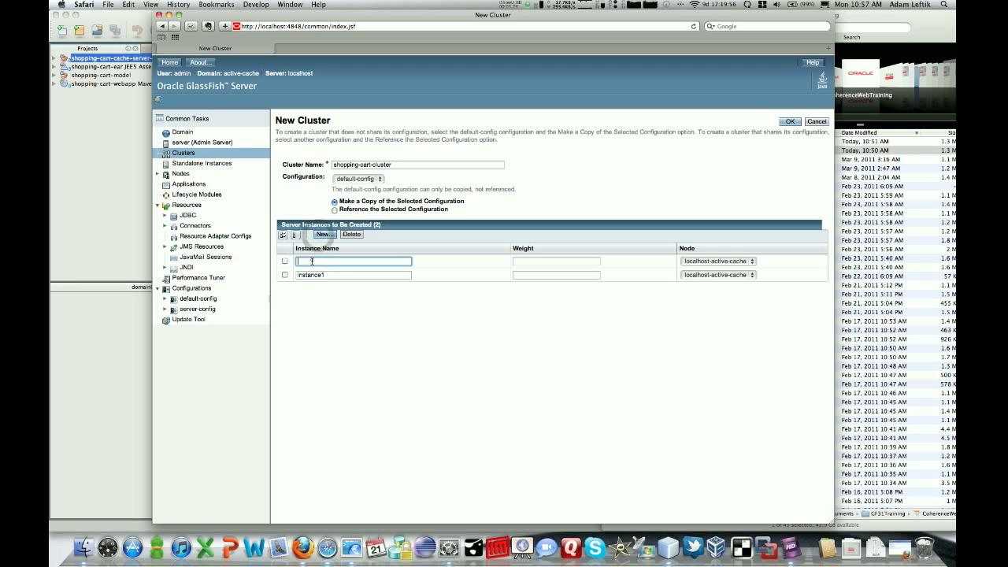
{"action": "type", "text": "instance2"}
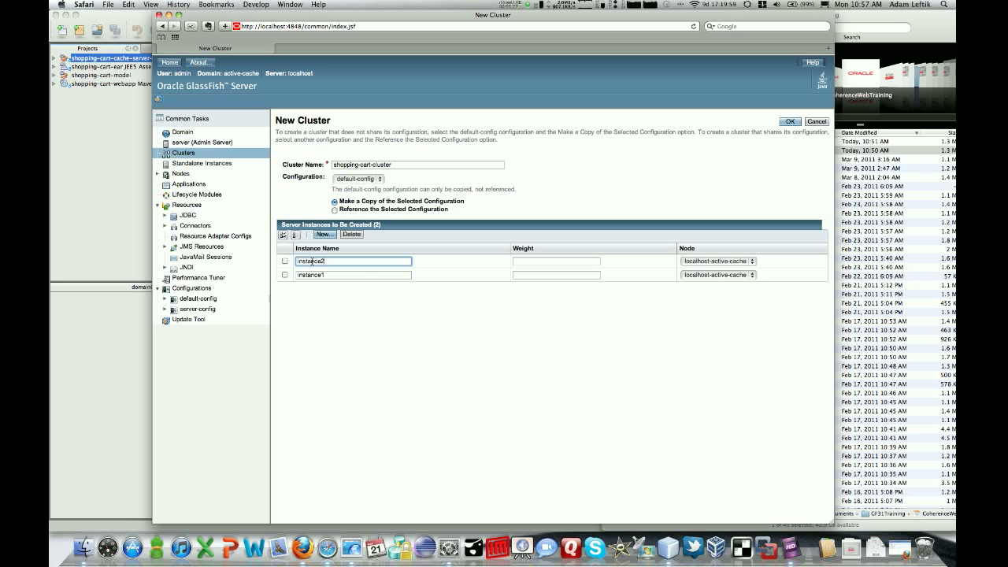
Step: Set the weight of both instances to 50 and create the cluster
{"action": "left_click", "coordinate": [575, 262]}
{"action": "type", "text": "50"}
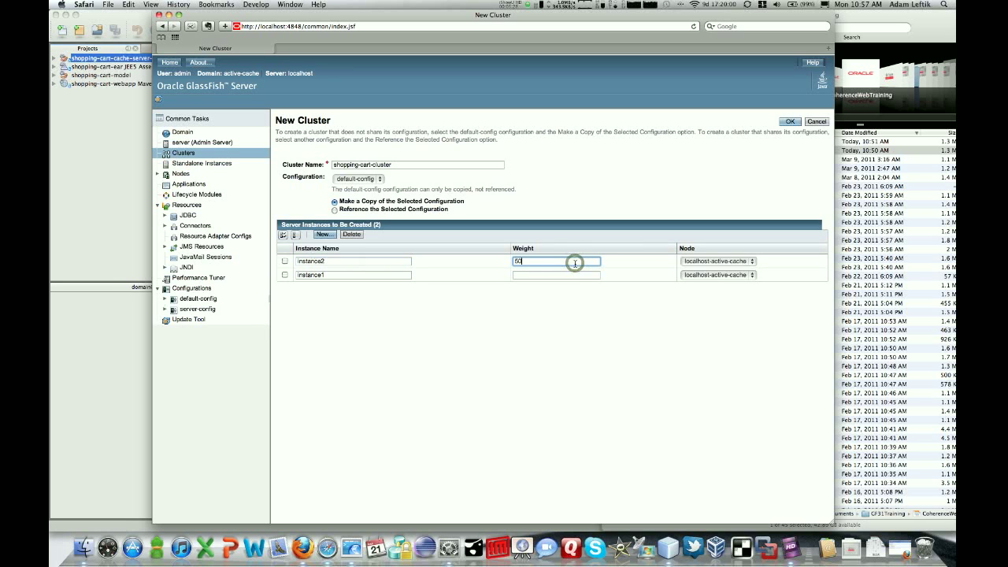
{"action": "left_click", "coordinate": [569, 274]}
{"action": "type", "text": "50"}
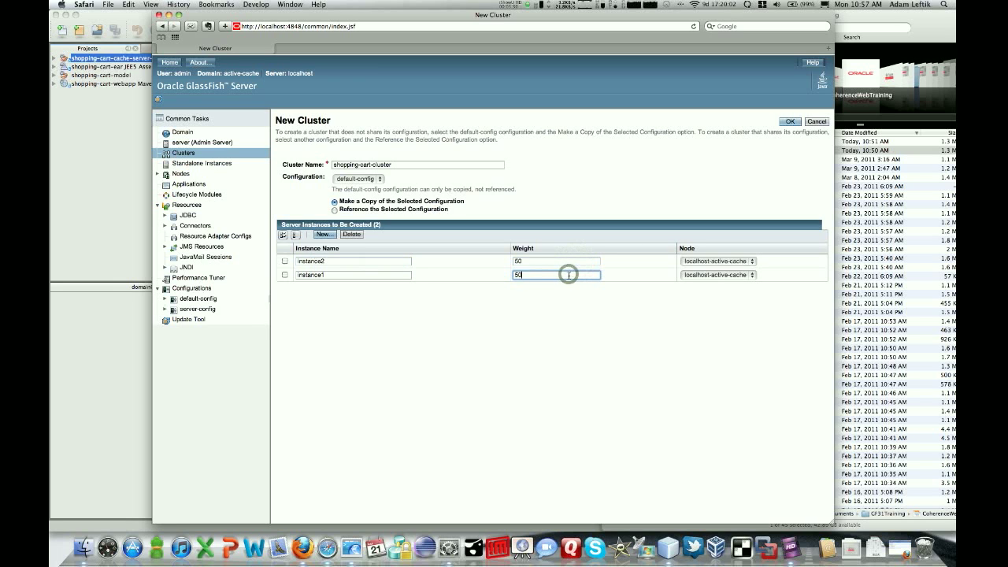
{"action": "left_click", "coordinate": [789, 121]}
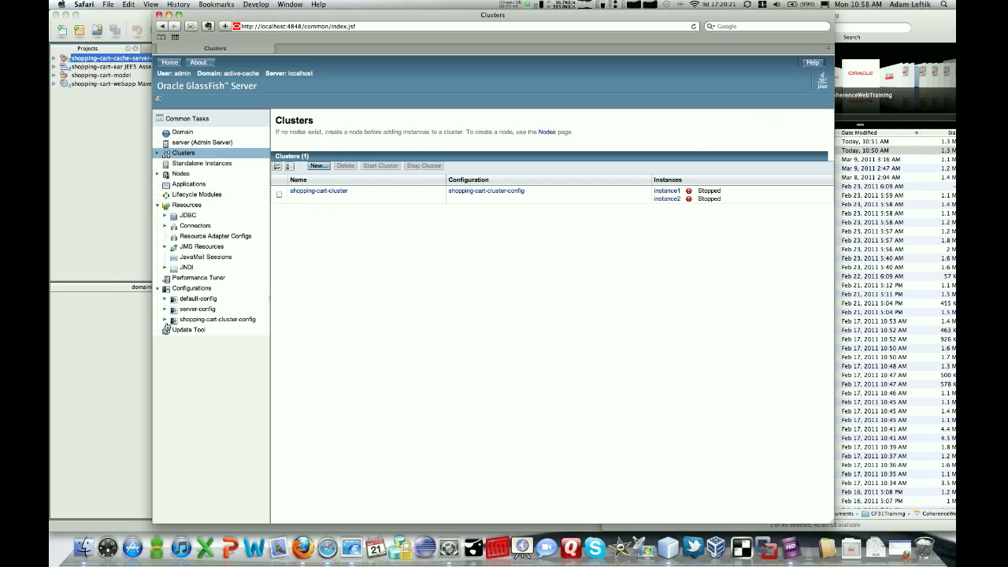
Step: Add the JVM option -Dtangosol.coherence.wka=192.168.78.1 to shopping-cart-cluster-config
{"action": "left_click", "coordinate": [163, 321]}
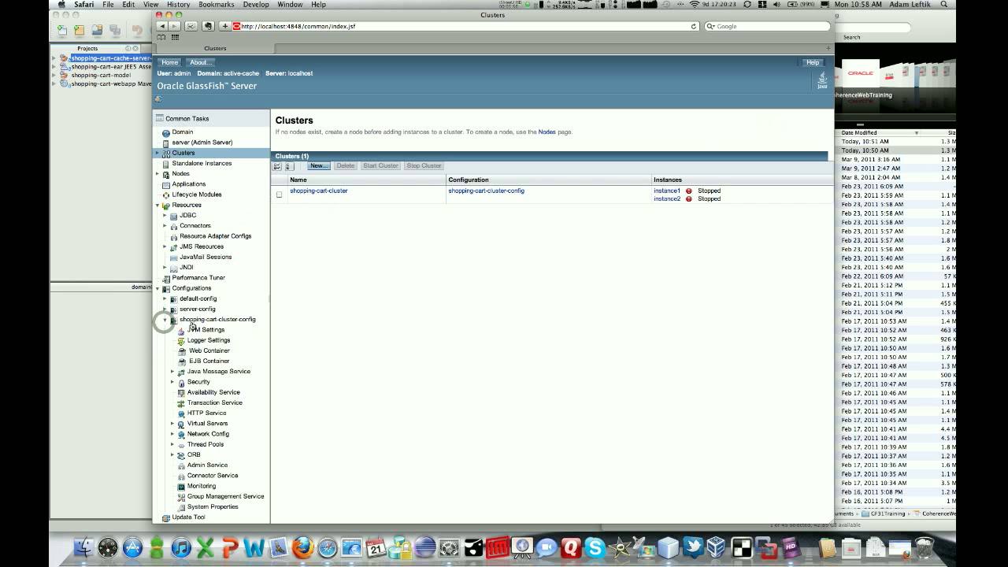
{"action": "left_click", "coordinate": [192, 331]}
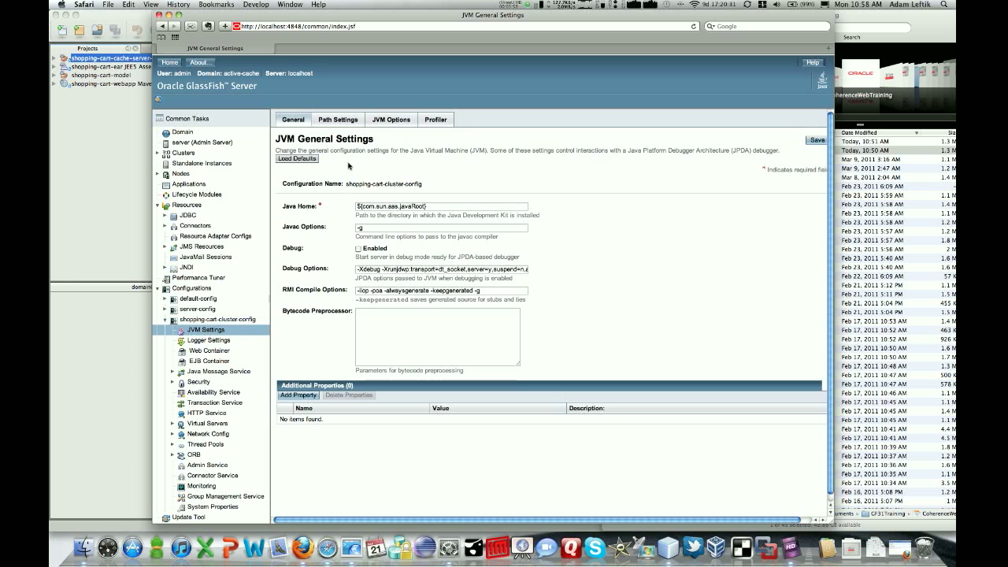
{"action": "left_click", "coordinate": [380, 127]}
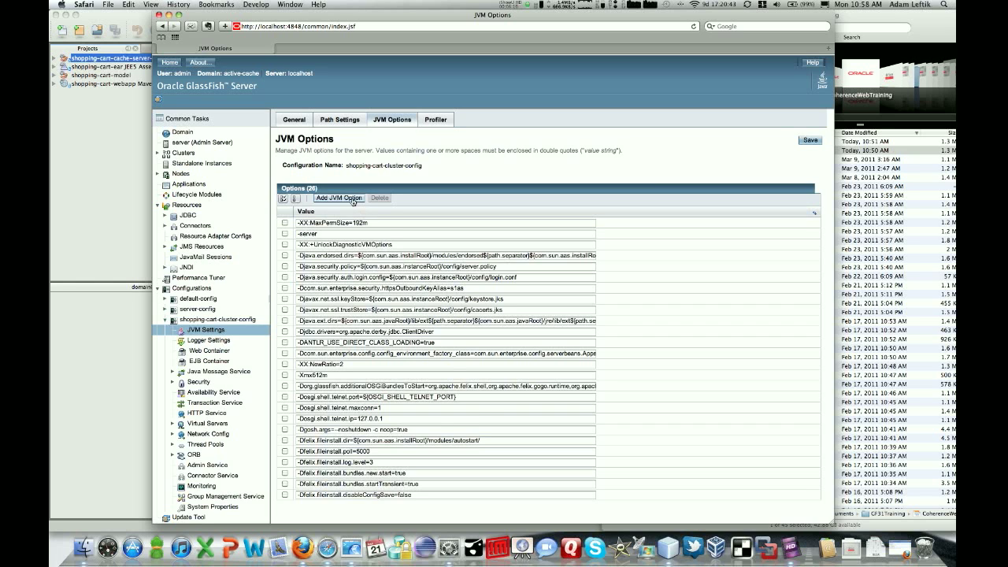
{"action": "left_click", "coordinate": [353, 199]}
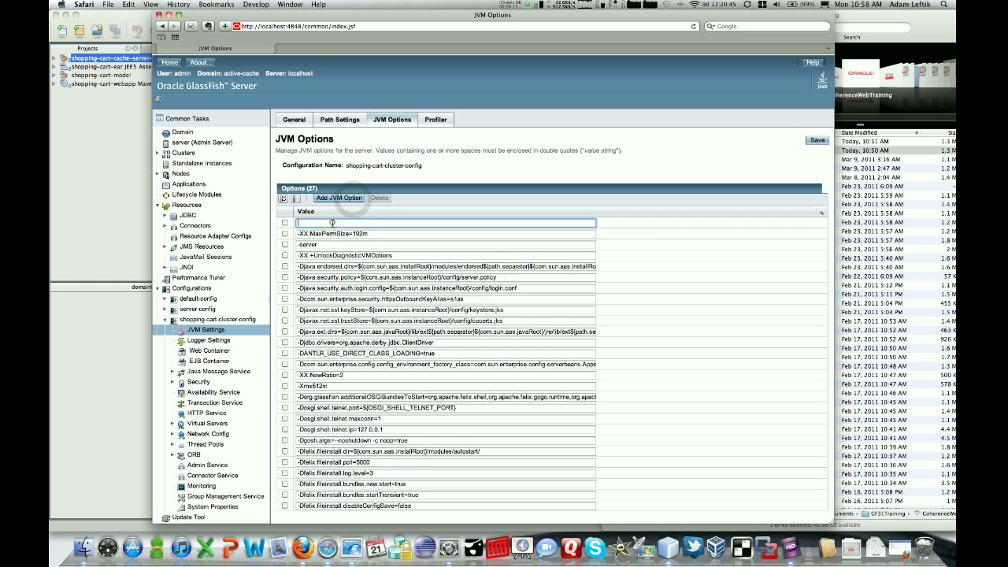
{"action": "type", "text": "-"}
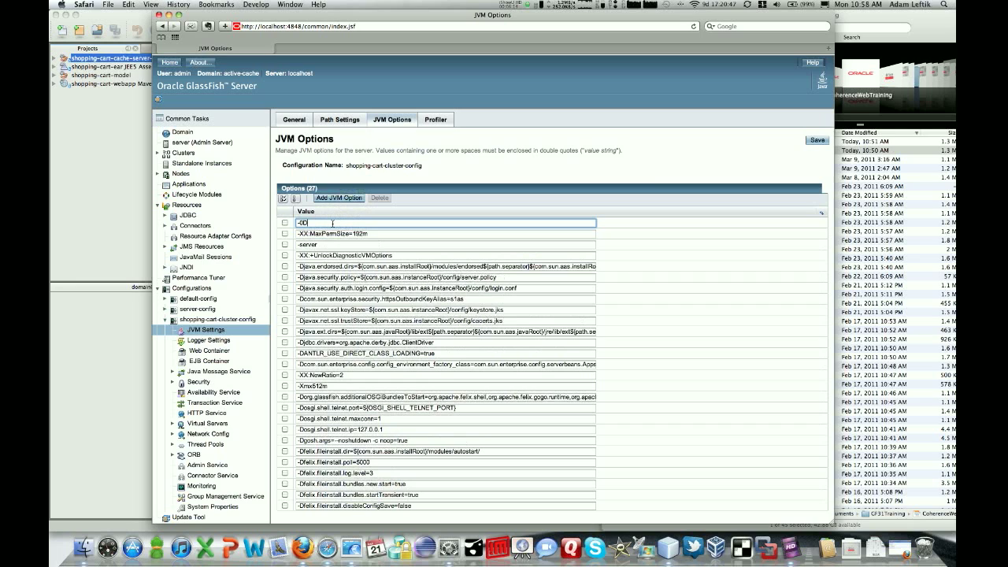
{"action": "type", "text": "Dtangosol.coherence.wka=192.168.7"}
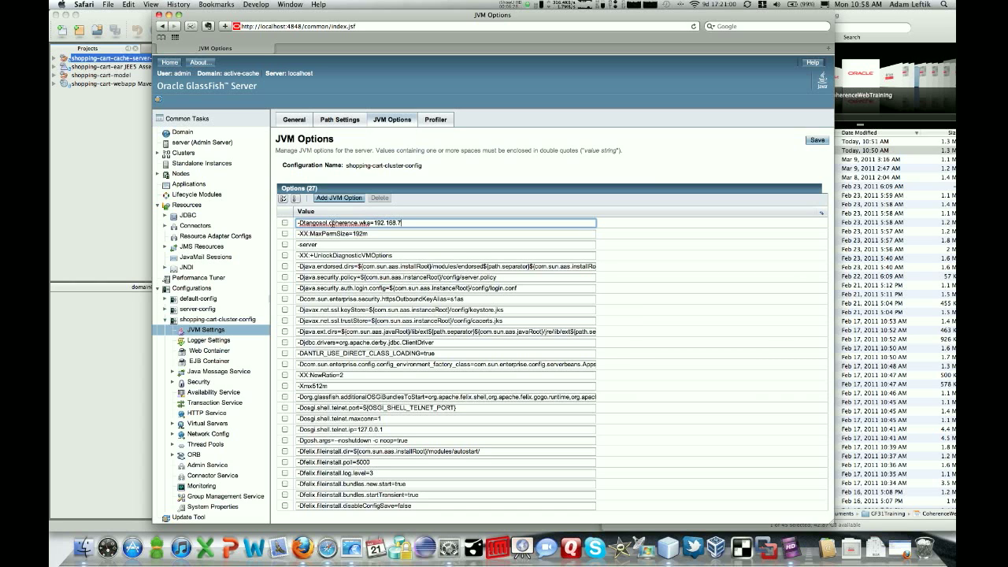
{"action": "type", "text": "8.1"}
Step: Add another JVM option, -Dtangosol.coherence.localhost=192.168.78.1, to the cluster configuration
{"action": "left_click", "coordinate": [324, 197]}
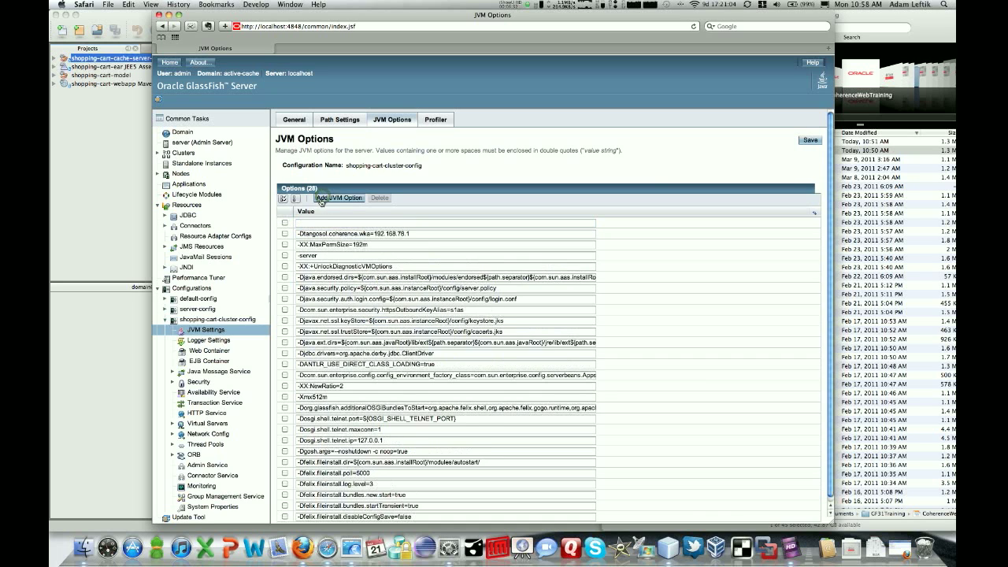
{"action": "left_click", "coordinate": [328, 224]}
{"action": "type", "text": "-Dt"}
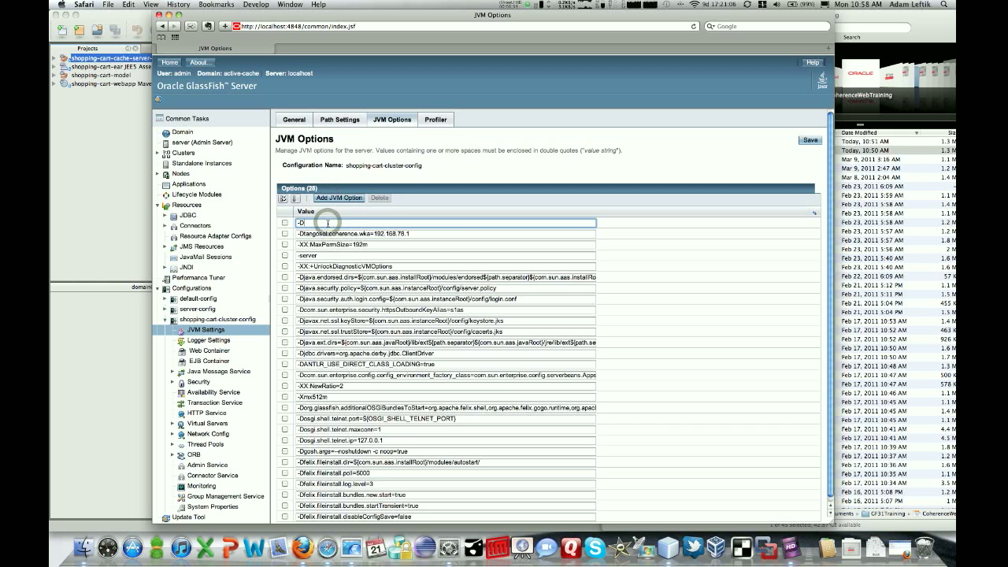
{"action": "type", "text": "angosol."}
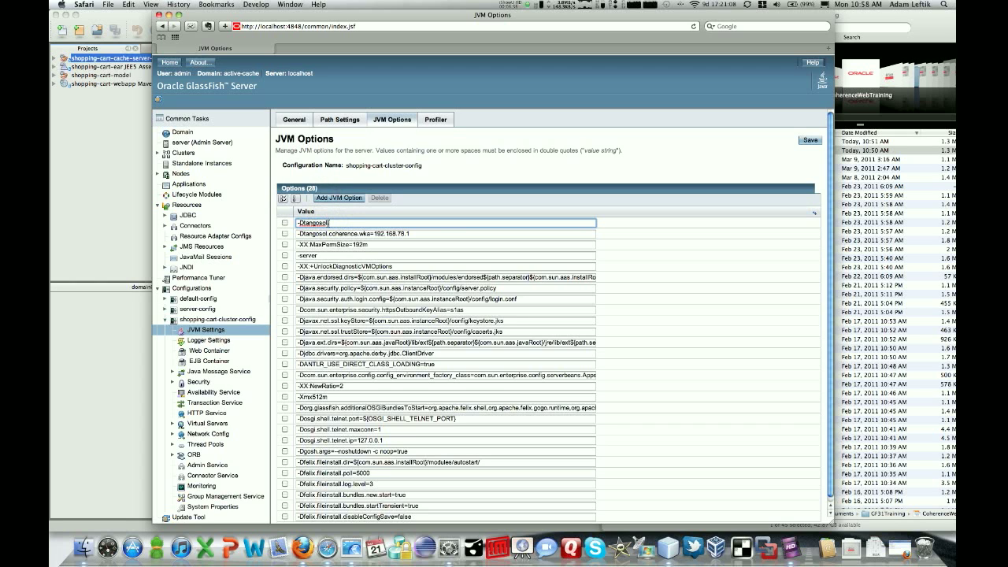
{"action": "type", "text": "coherence.localhost=192.168"}
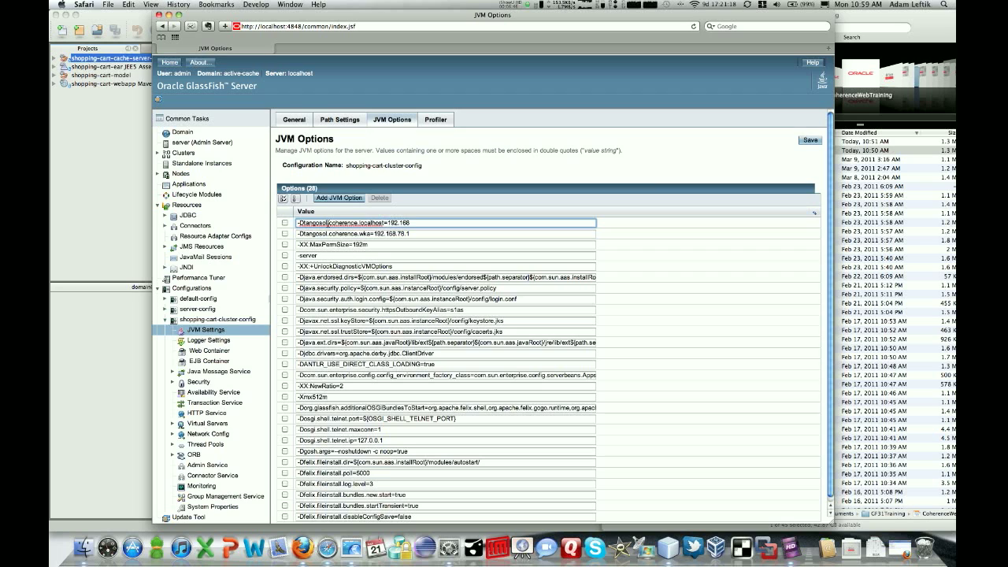
{"action": "type", "text": ".78.1"}
Step: Add the JVM option -Dtangosol.coherence.distributed.localstorage=false to the cluster configuration
{"action": "left_click", "coordinate": [346, 197]}
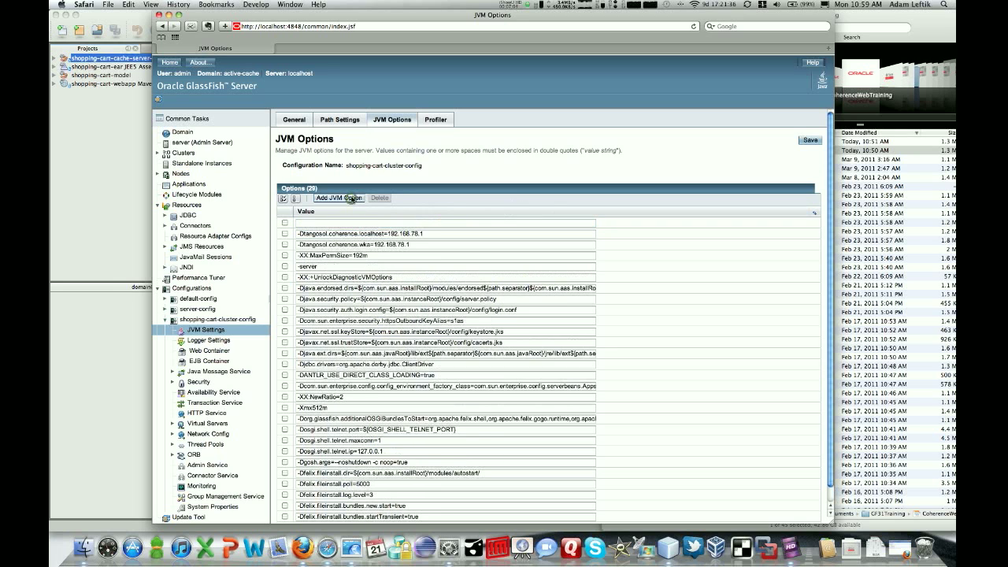
{"action": "left_click", "coordinate": [333, 223]}
{"action": "type", "text": "-Dtan"}
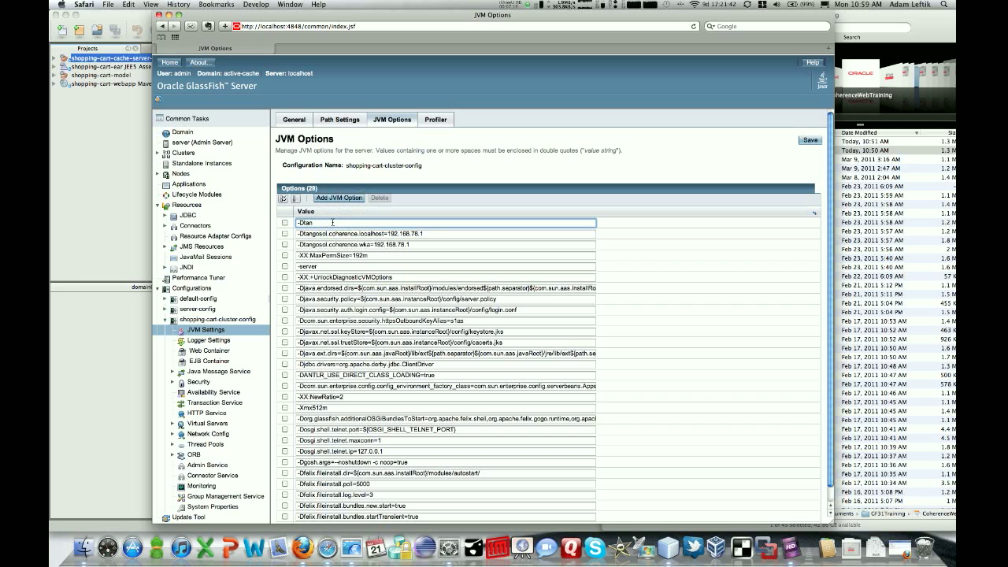
{"action": "type", "text": "gosol"}
{"action": "type", "text": "coherence"}
{"action": "type", "text": ".distrub"}
{"action": "key", "text": "BackSpace"}
{"action": "type", "text": "ibuted.loca"}
{"action": "type", "text": "lh"}
{"action": "type", "text": "age"}
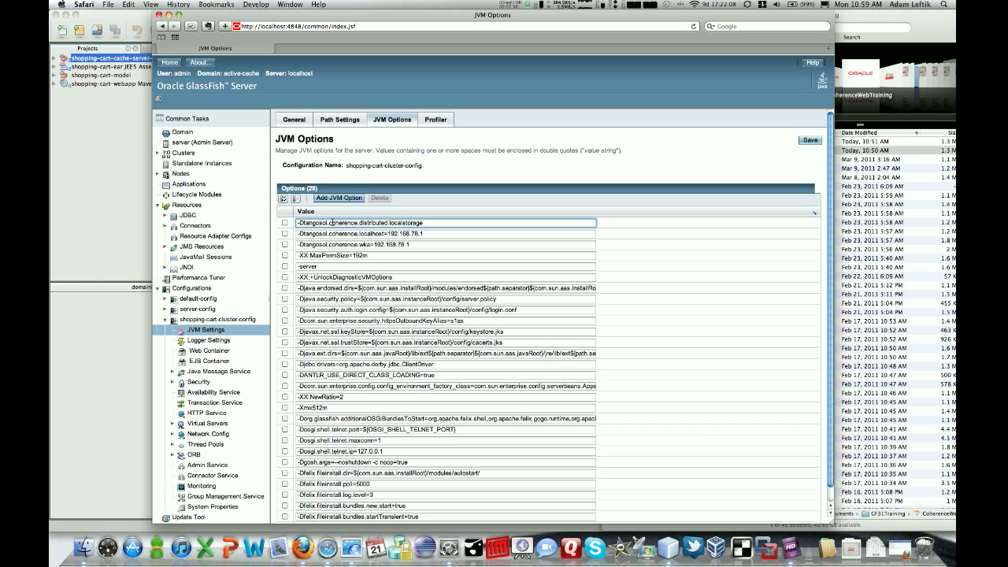
{"action": "type", "text": "=false"}
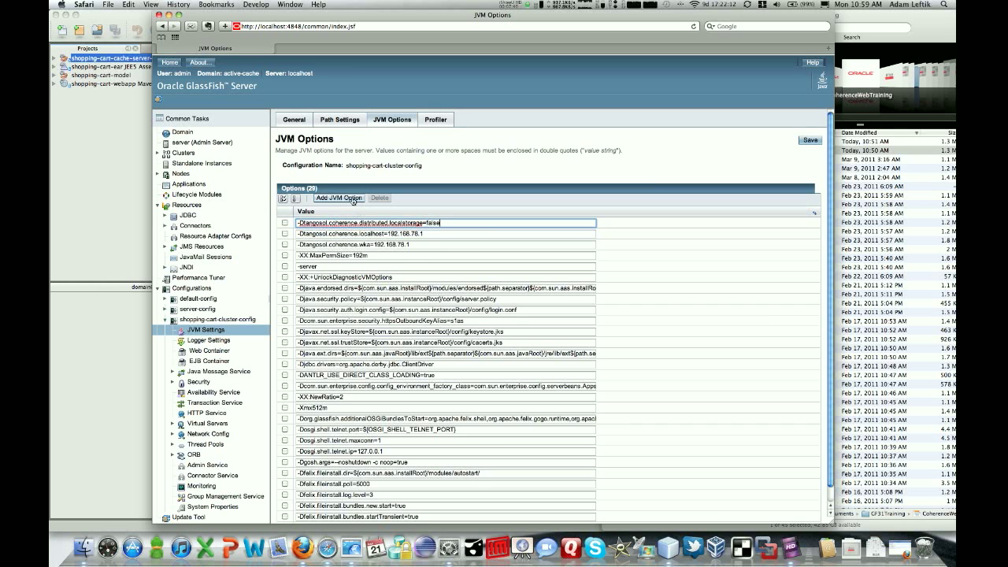
Step: Add another empty JVM option row to shopping-cart-cluster-config
{"action": "left_click", "coordinate": [351, 198]}
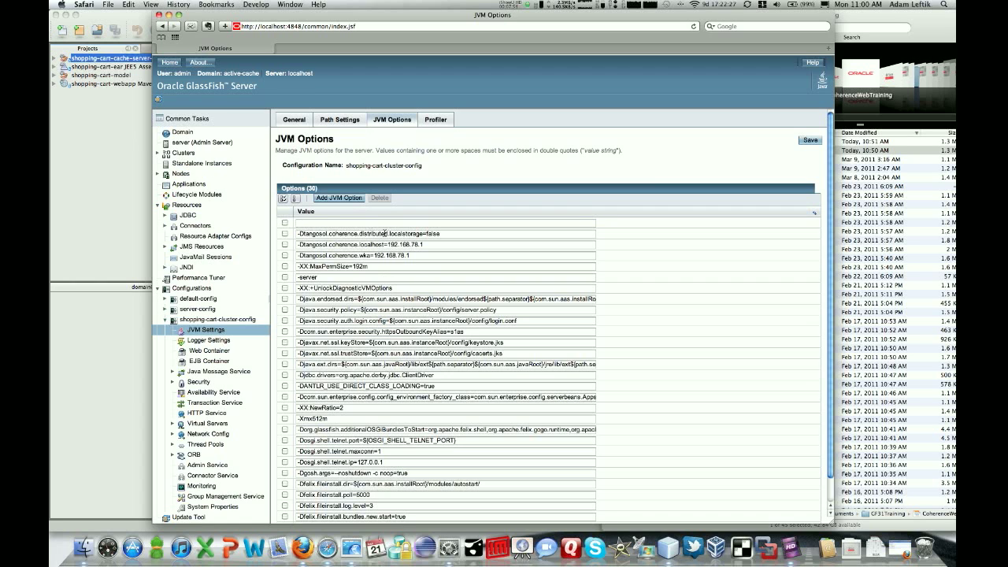
Step: Switch to NetBeans and open the XML source of glassfish-web.xml from the shopping-cart-webapp project's WEB-INF folder
{"action": "left_click", "coordinate": [118, 173]}
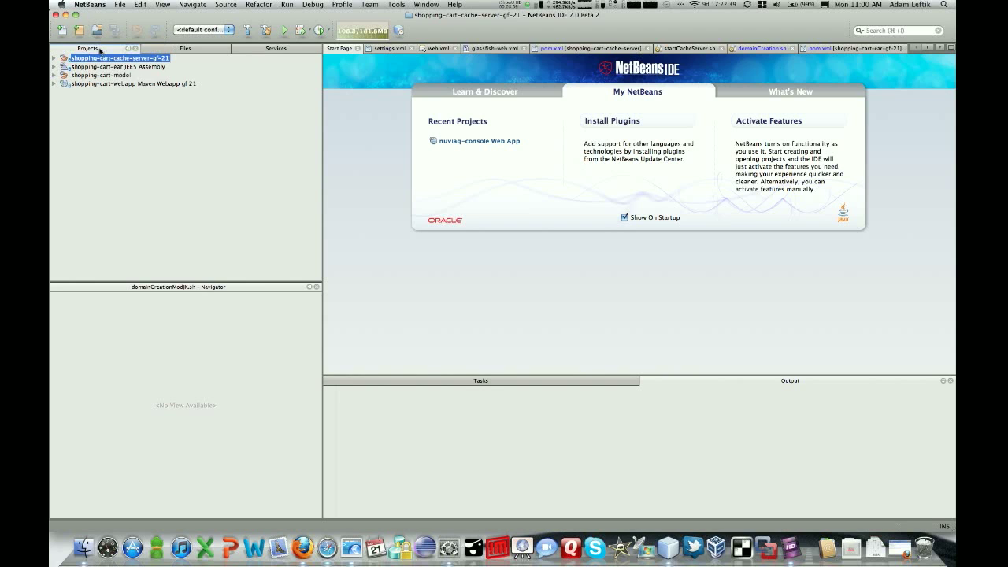
{"action": "left_click", "coordinate": [53, 84]}
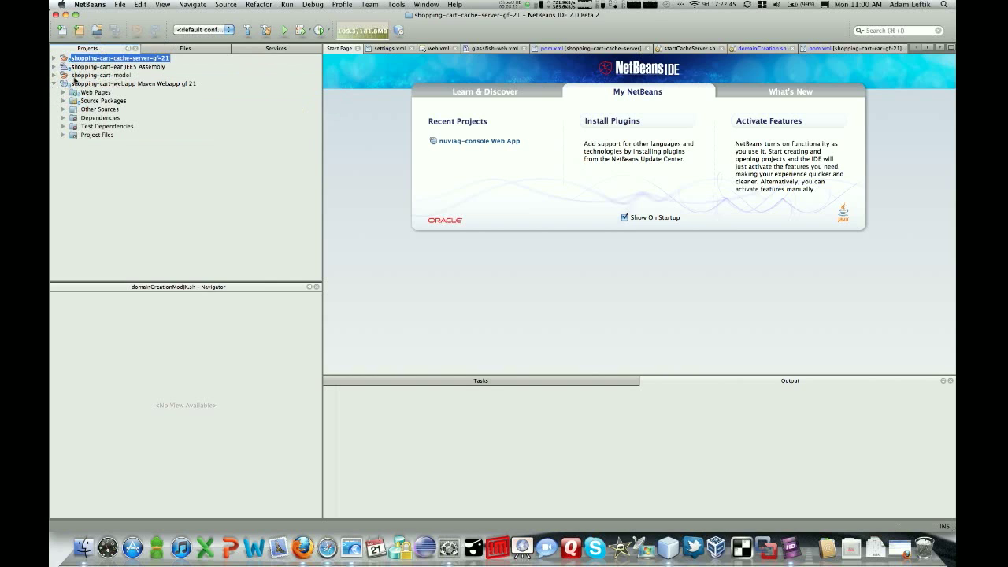
{"action": "mouse_move", "coordinate": [74, 86]}
{"action": "left_click", "coordinate": [63, 92]}
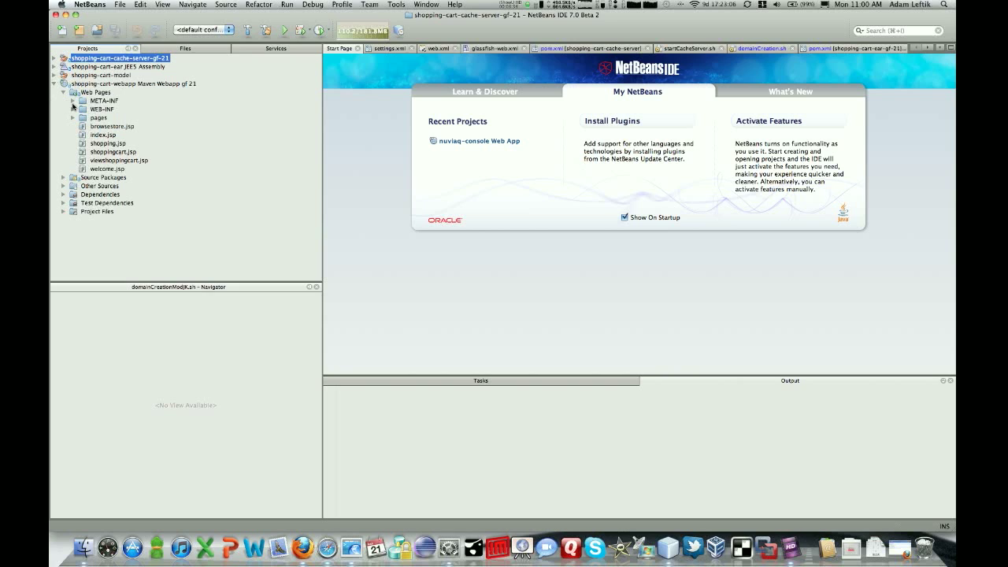
{"action": "left_click", "coordinate": [73, 109]}
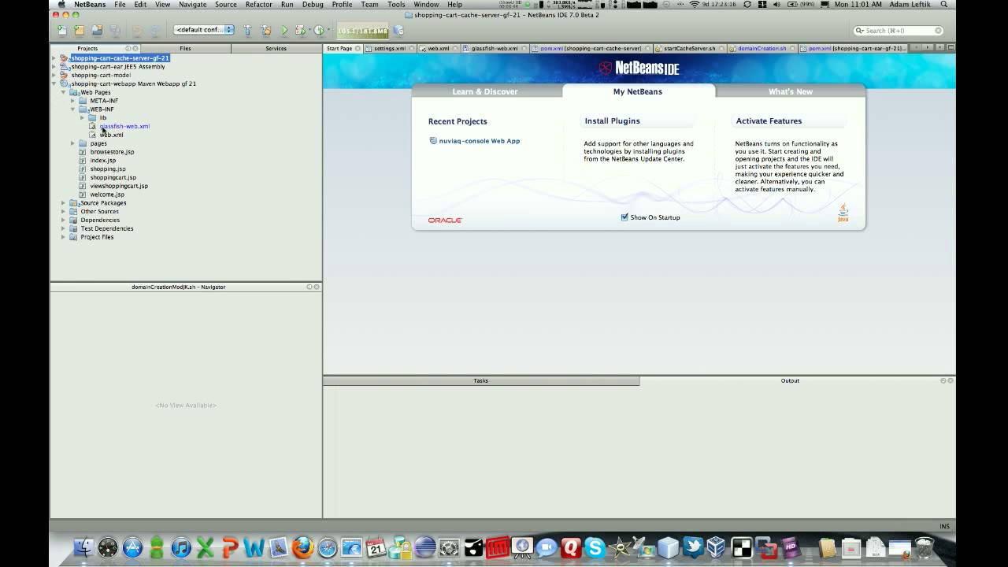
{"action": "double_click", "coordinate": [103, 128]}
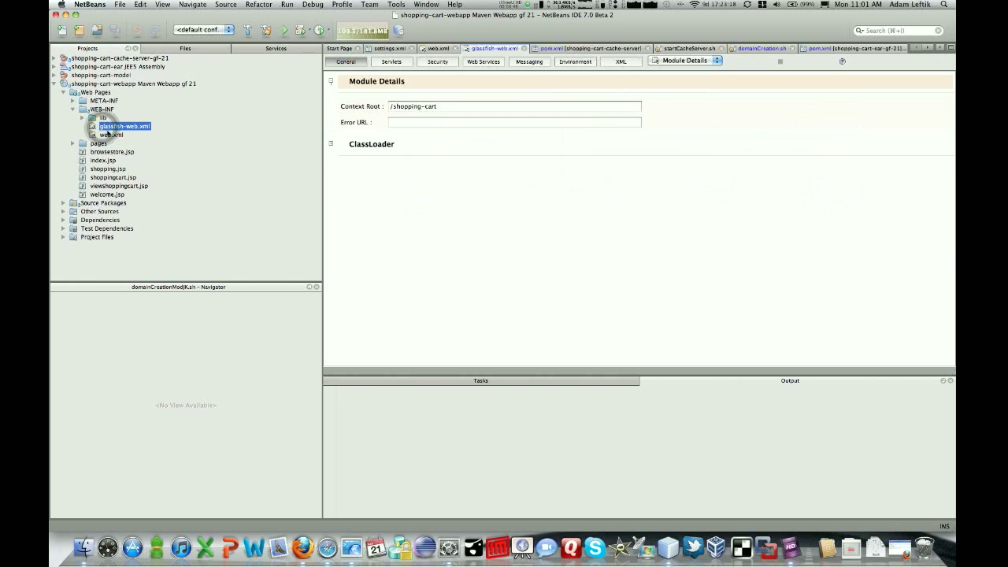
{"action": "left_click", "coordinate": [620, 63]}
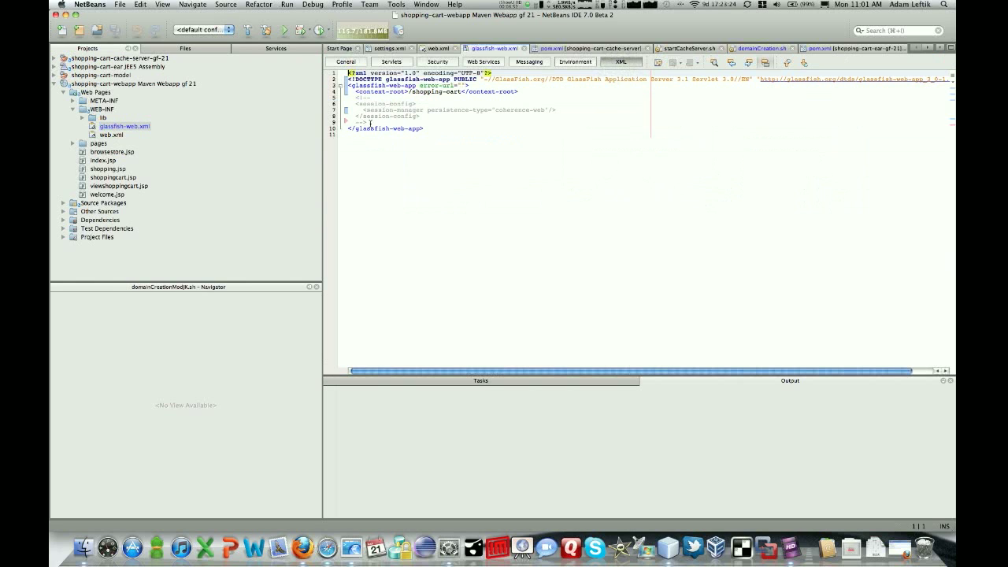
Step: Uncomment the session-config block with the coherence-web session manager persistence type in glassfish-web.xml and save the file
{"action": "left_click", "coordinate": [370, 124]}
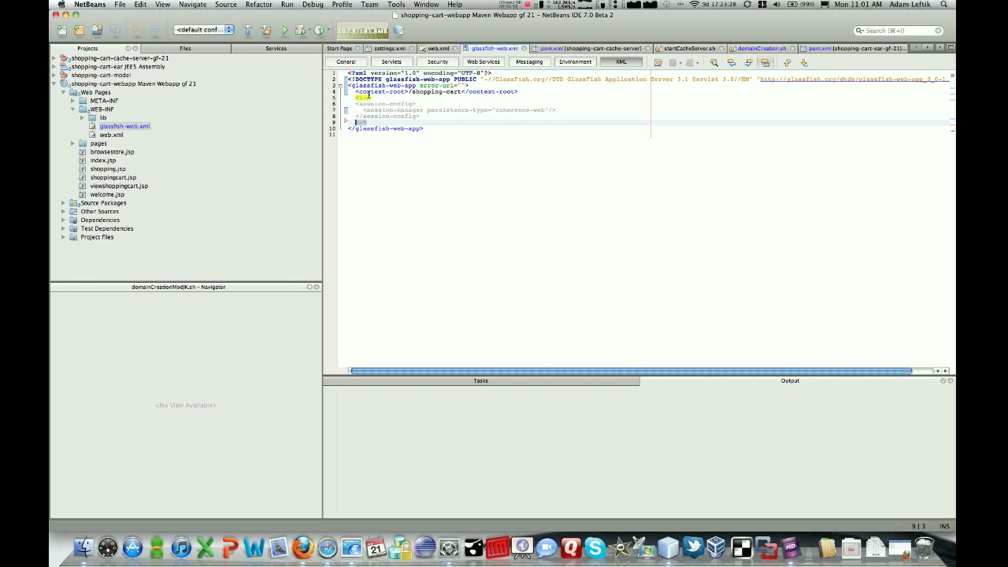
{"action": "key", "text": "Delete"}
{"action": "key", "text": "Delete"}
{"action": "key", "text": "Delete"}
{"action": "key", "text": "Up"}
{"action": "key", "text": "Up"}
{"action": "key", "text": "Up"}
{"action": "key", "text": "Up"}
{"action": "key", "text": "BackSpace"}
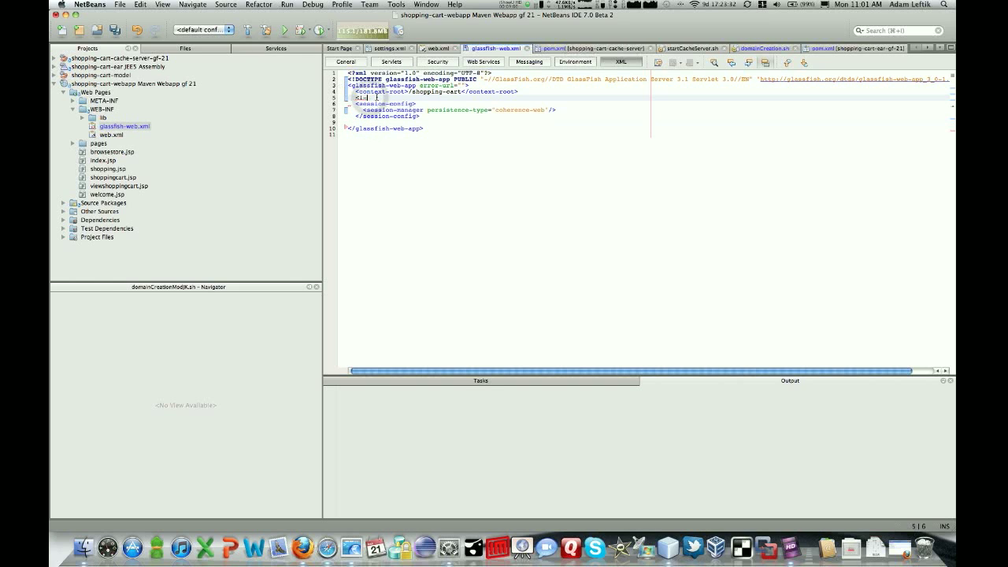
{"action": "left_click_drag", "start_coordinate": [370, 100], "coordinate": [358, 99]}
{"action": "key", "text": "BackSpace"}
{"action": "left_click", "coordinate": [364, 97]}
{"action": "key", "text": "BackSpace"}
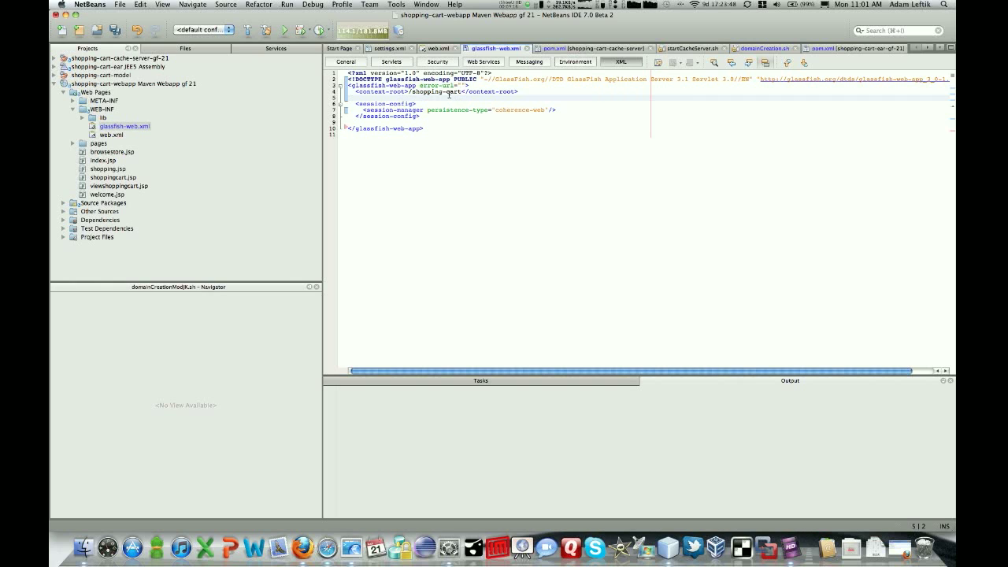
{"action": "key", "text": "super+s"}
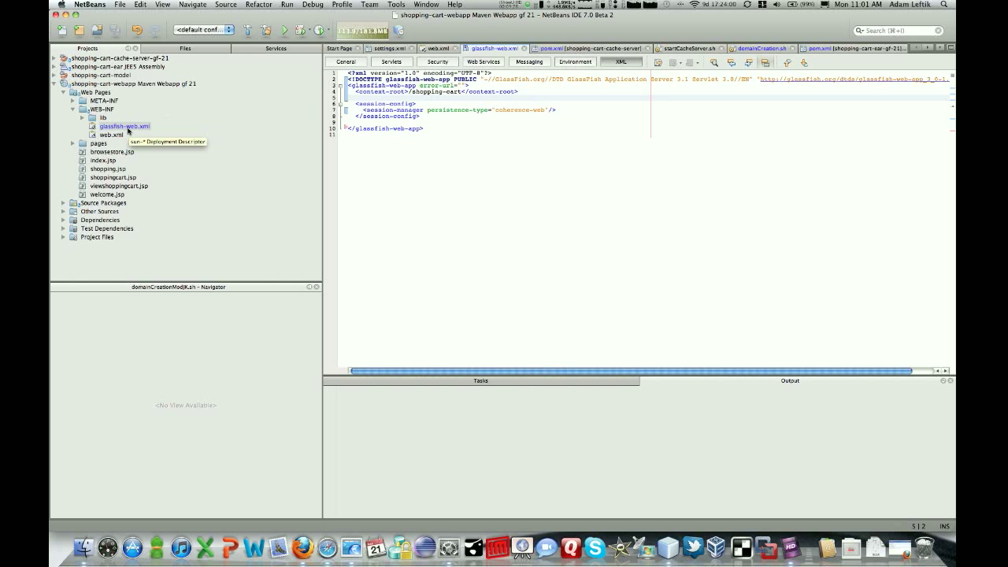
Step: Open the shopping-cart-webapp project's pom.xml at its Coherence dependencies
{"action": "left_click", "coordinate": [63, 236]}
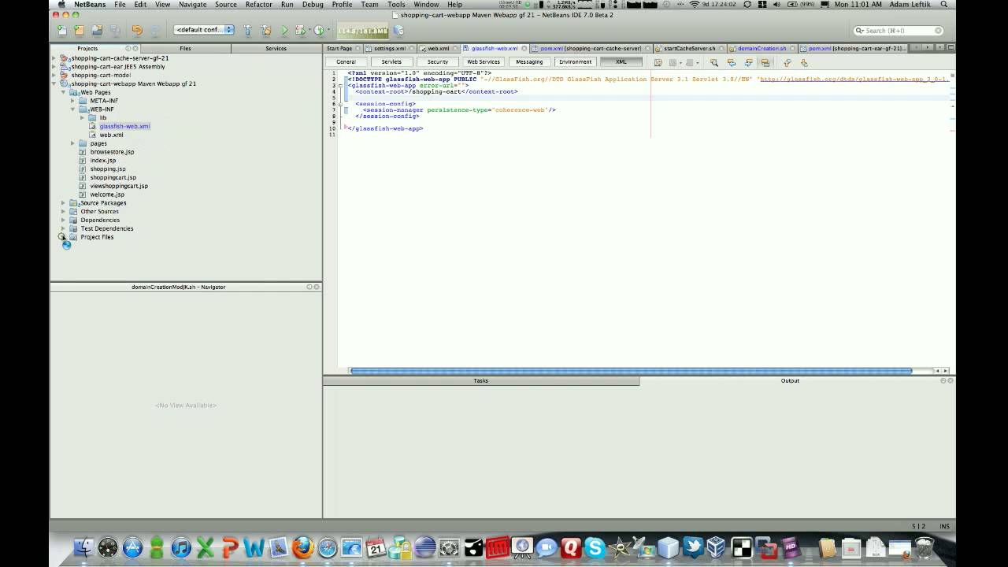
{"action": "left_click", "coordinate": [101, 246]}
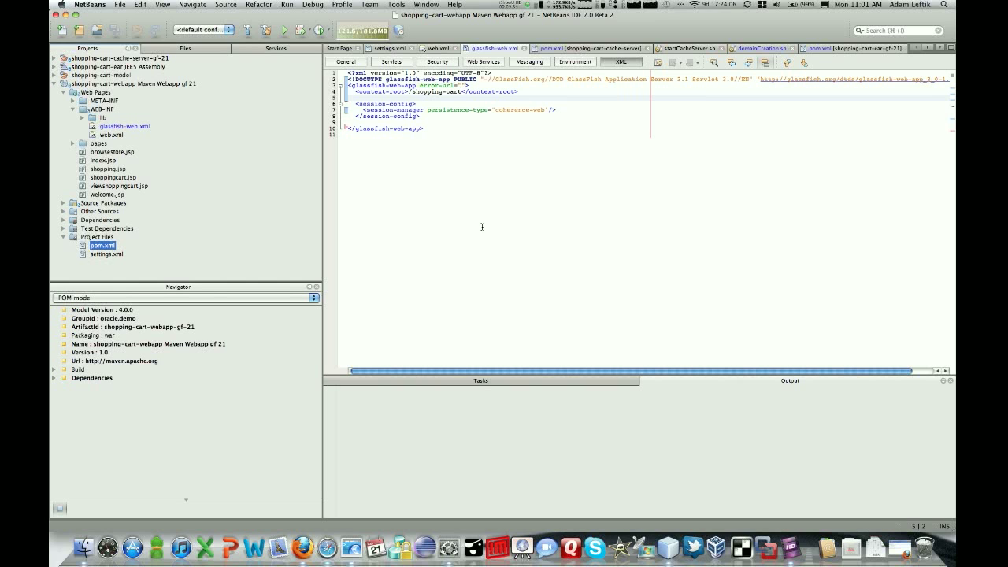
{"action": "double_click", "coordinate": [110, 249]}
{"action": "scroll", "coordinate": [537, 172], "scroll_direction": "down", "scroll_amount": 10}
{"action": "scroll", "coordinate": [538, 171], "scroll_direction": "up", "scroll_amount": 5}
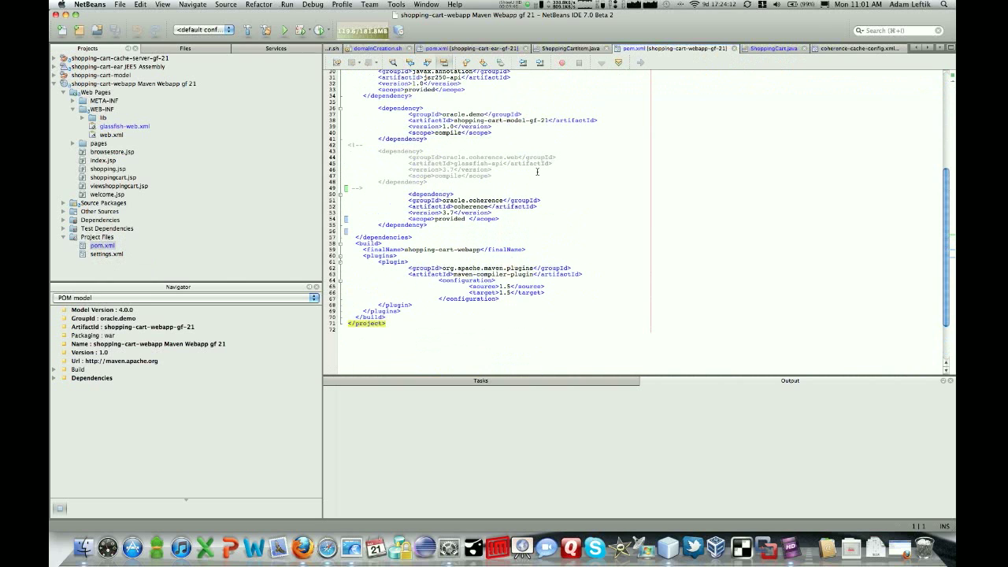
{"action": "scroll", "coordinate": [538, 172], "scroll_direction": "up", "scroll_amount": 1}
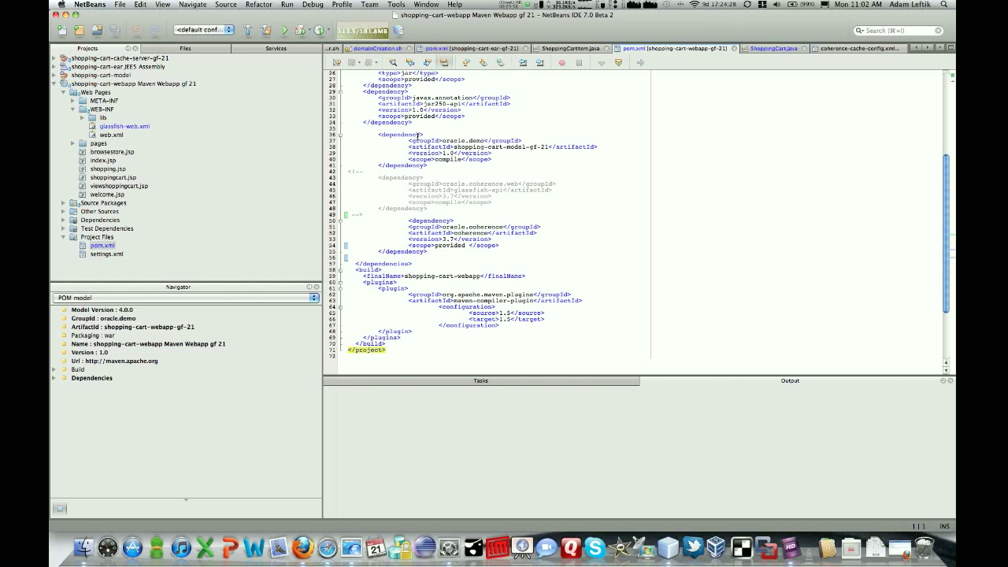
Step: Uncomment the oracle.coherence.web glassfish-spi dependency in pom.xml by removing the comment markers around it
{"action": "left_click", "coordinate": [365, 172]}
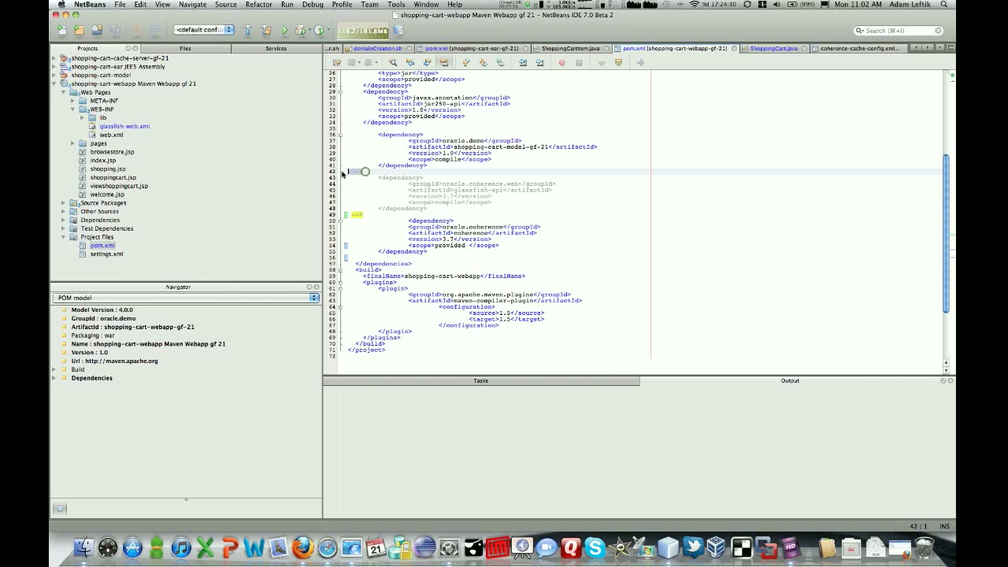
{"action": "key", "text": "BackSpace"}
{"action": "key", "text": "BackSpace"}
{"action": "key", "text": "BackSpace"}
{"action": "key", "text": "BackSpace"}
{"action": "left_click", "coordinate": [364, 216]}
{"action": "key", "text": "BackSpace"}
{"action": "key", "text": "BackSpace"}
{"action": "key", "text": "BackSpace"}
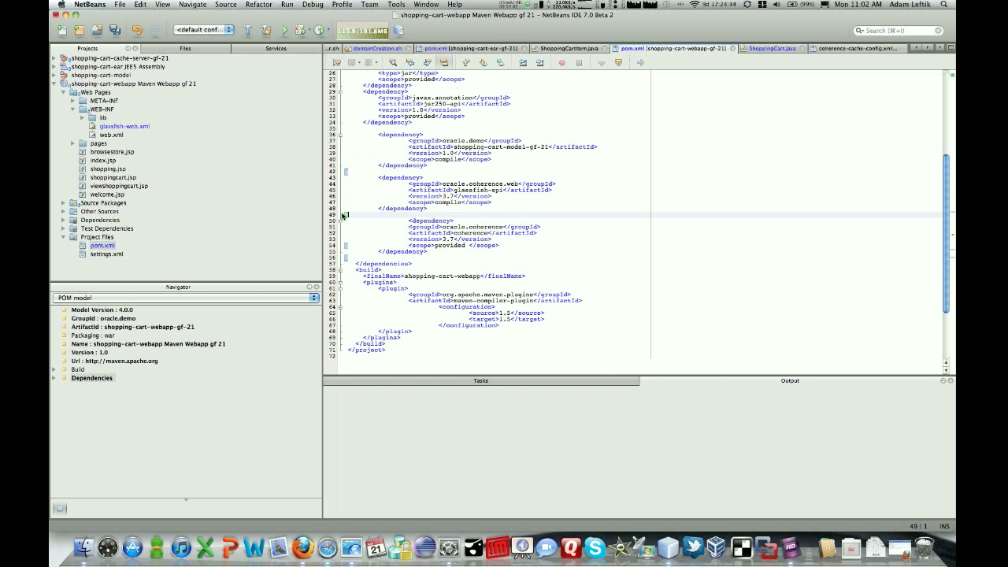
Step: Set the scope of the oracle.coherence coherence dependency to compile
{"action": "double_click", "coordinate": [447, 203]}
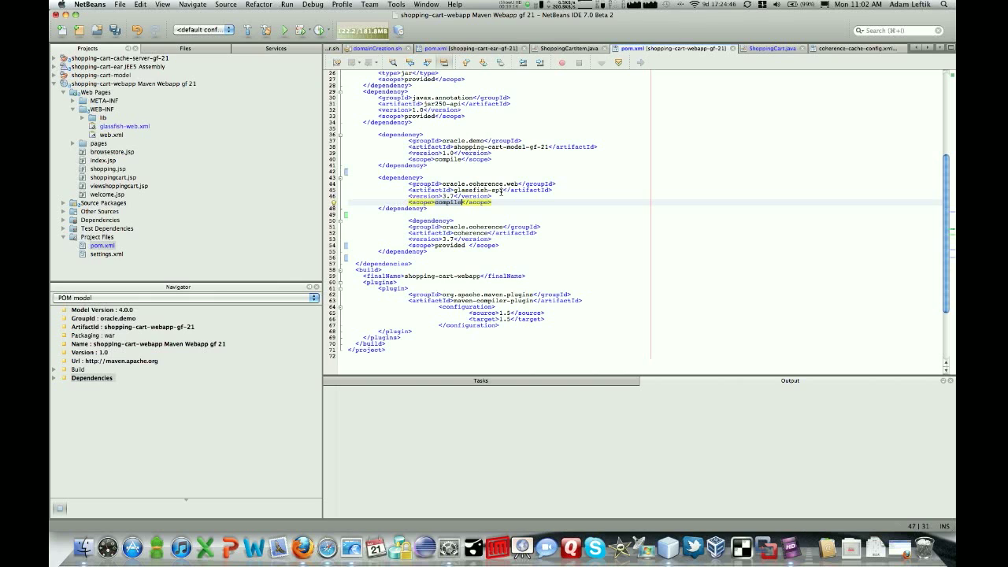
{"action": "double_click", "coordinate": [457, 246]}
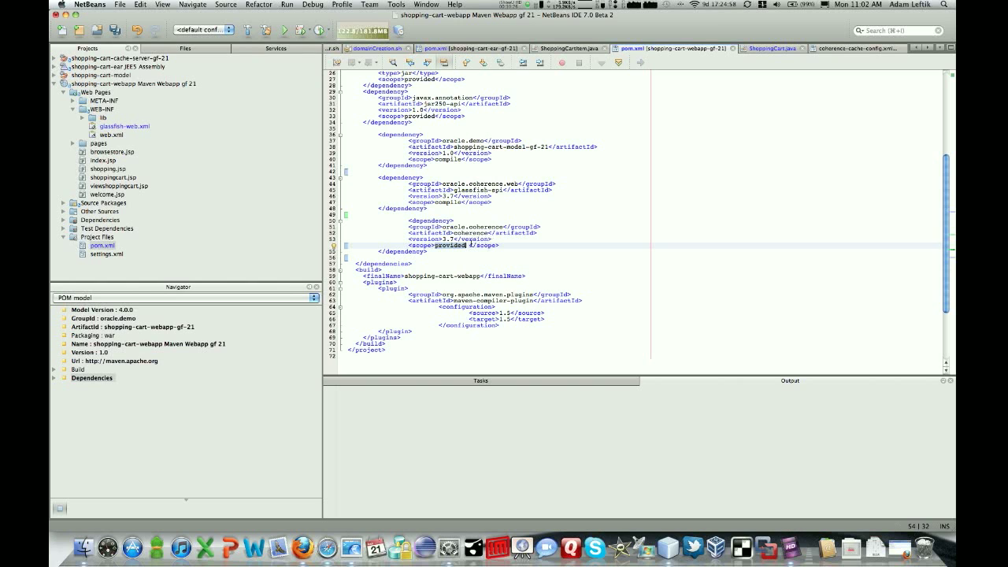
{"action": "key", "text": "BackSpace"}
{"action": "type", "text": "compile"}
{"action": "key", "text": "ctrl+space"}
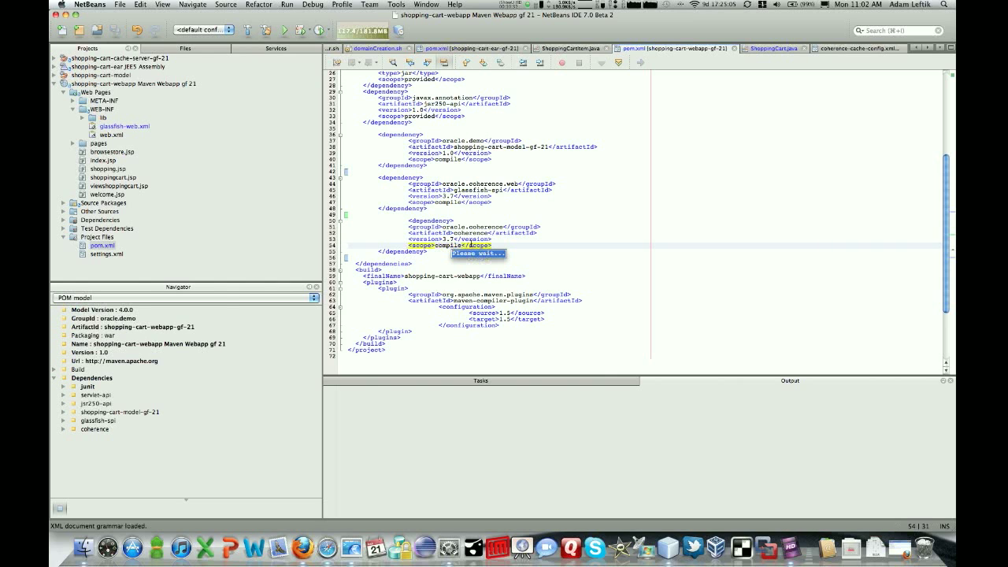
{"action": "left_click", "coordinate": [482, 233]}
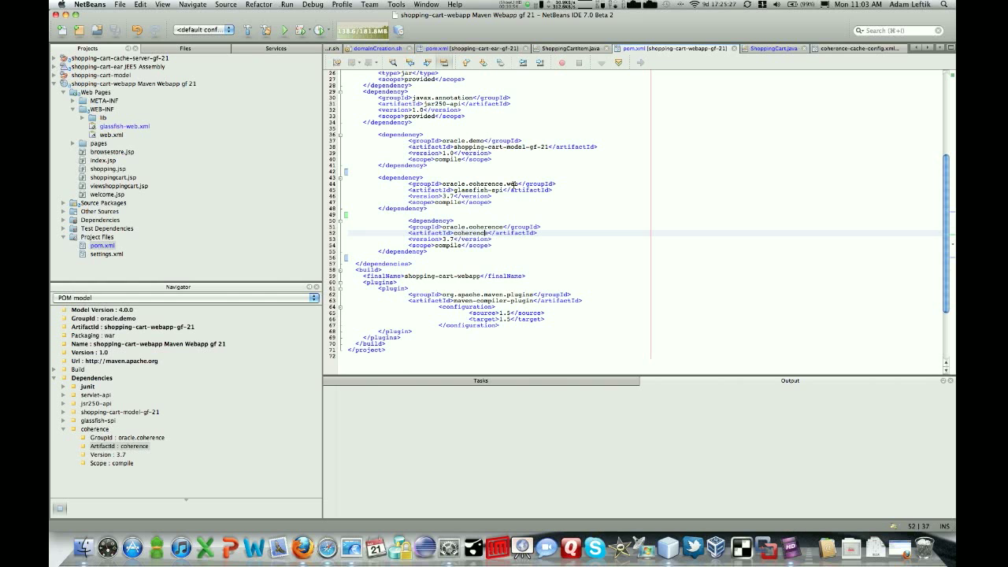
Step: Open coherence-cache-config.xml from the default package of the web app's src/main/resources
{"action": "scroll", "coordinate": [514, 184], "scroll_direction": "up", "scroll_amount": 8}
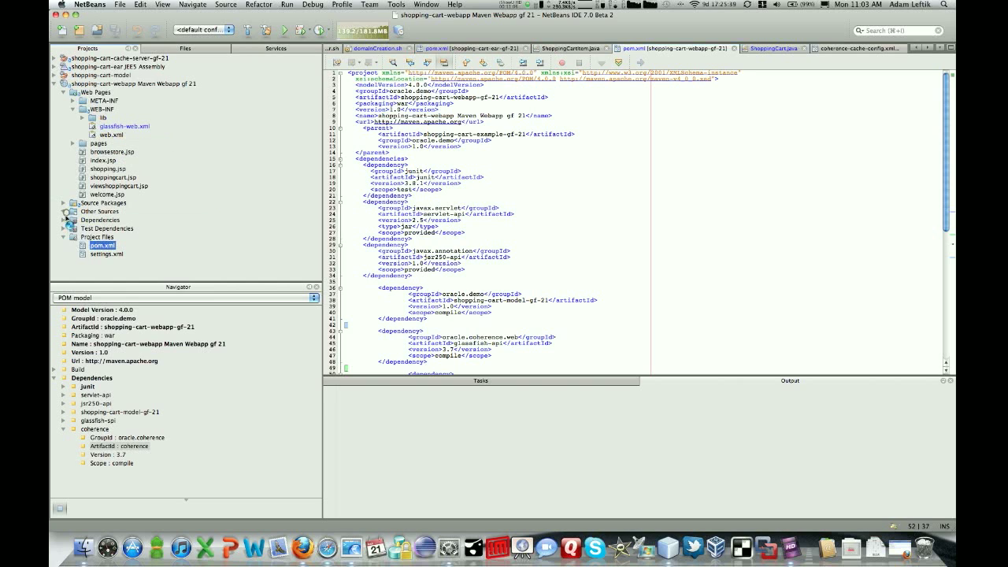
{"action": "left_click", "coordinate": [65, 212]}
{"action": "left_click", "coordinate": [73, 220]}
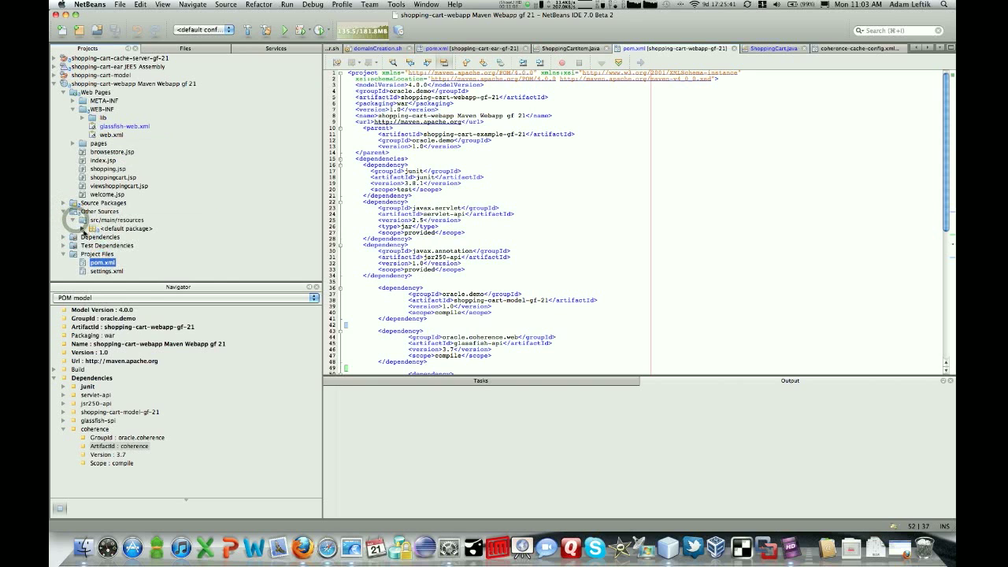
{"action": "left_click", "coordinate": [81, 228]}
{"action": "double_click", "coordinate": [126, 238]}
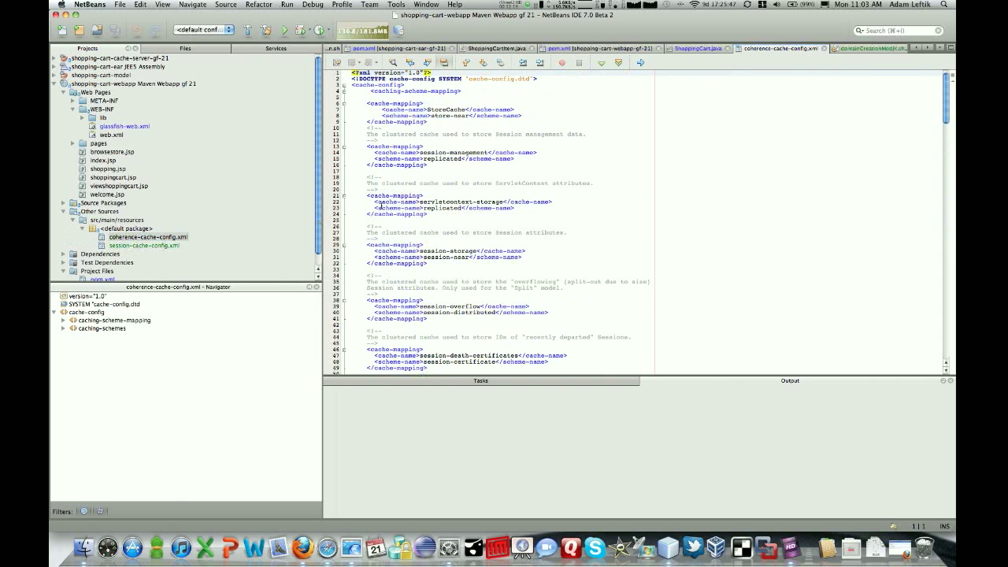
Step: Examine the cache mappings and caching schemes in coherence-cache-config.xml, including the tangosol.coherence.session.localstorage property of the session and store schemes
{"action": "scroll", "coordinate": [457, 148], "scroll_direction": "down", "scroll_amount": 1}
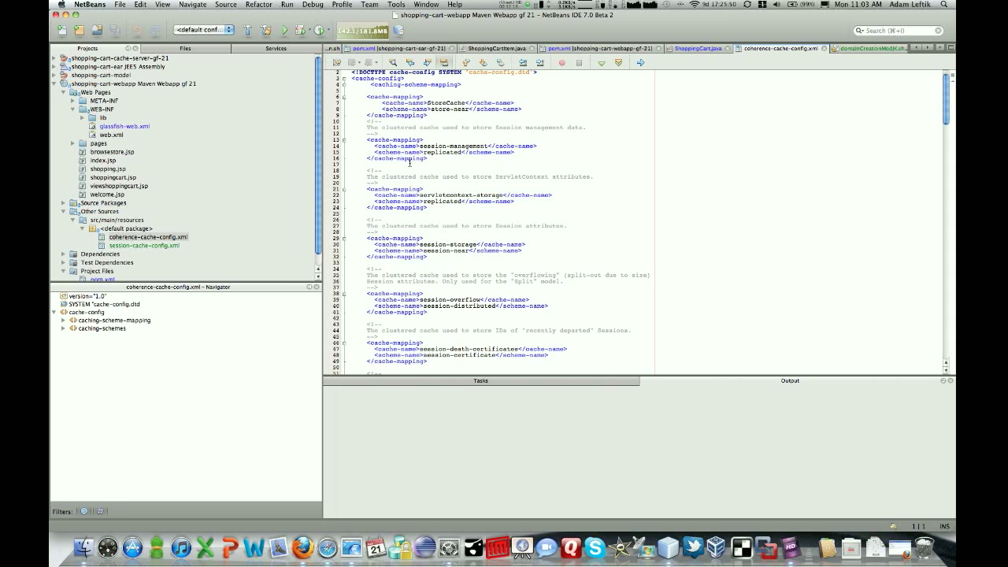
{"action": "scroll", "coordinate": [409, 164], "scroll_direction": "down", "scroll_amount": 5}
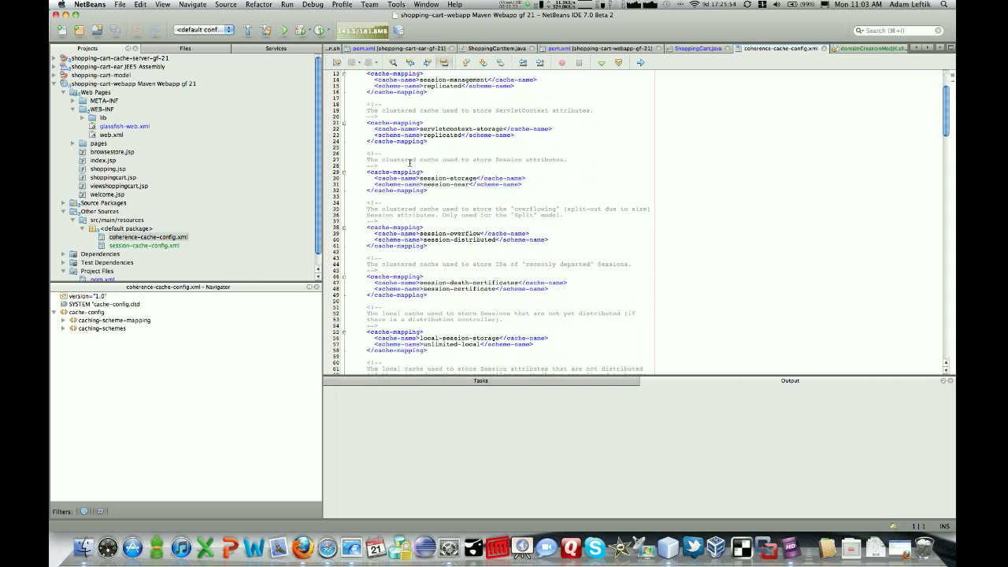
{"action": "scroll", "coordinate": [409, 164], "scroll_direction": "down", "scroll_amount": 6}
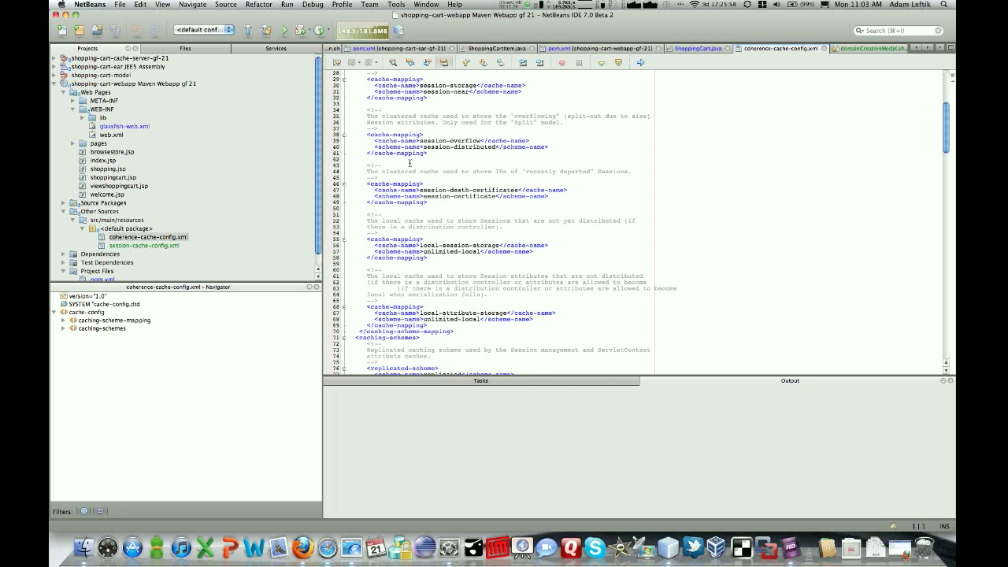
{"action": "scroll", "coordinate": [410, 163], "scroll_direction": "down", "scroll_amount": 4}
{"action": "scroll", "coordinate": [410, 163], "scroll_direction": "down", "scroll_amount": 17}
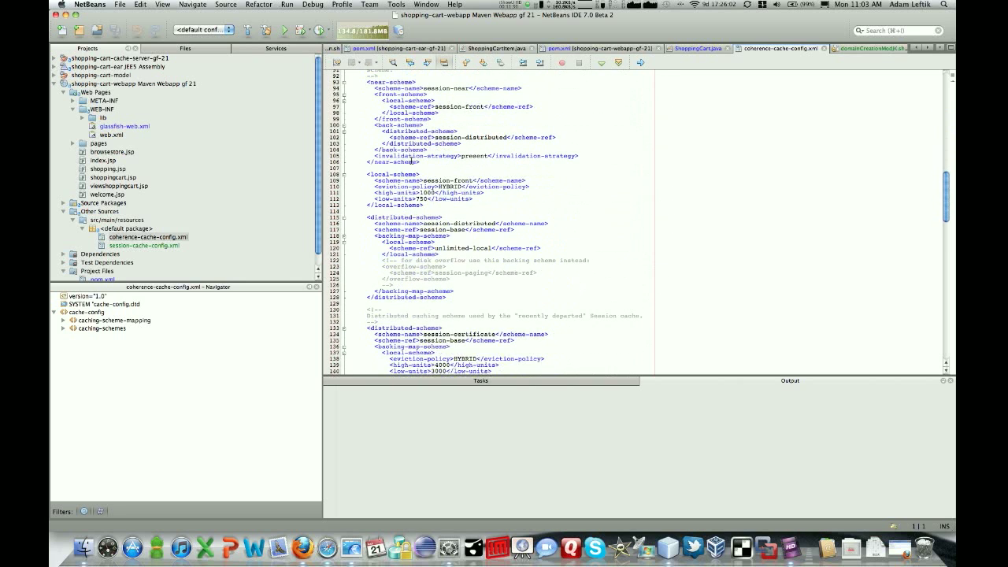
{"action": "scroll", "coordinate": [410, 161], "scroll_direction": "down", "scroll_amount": 10}
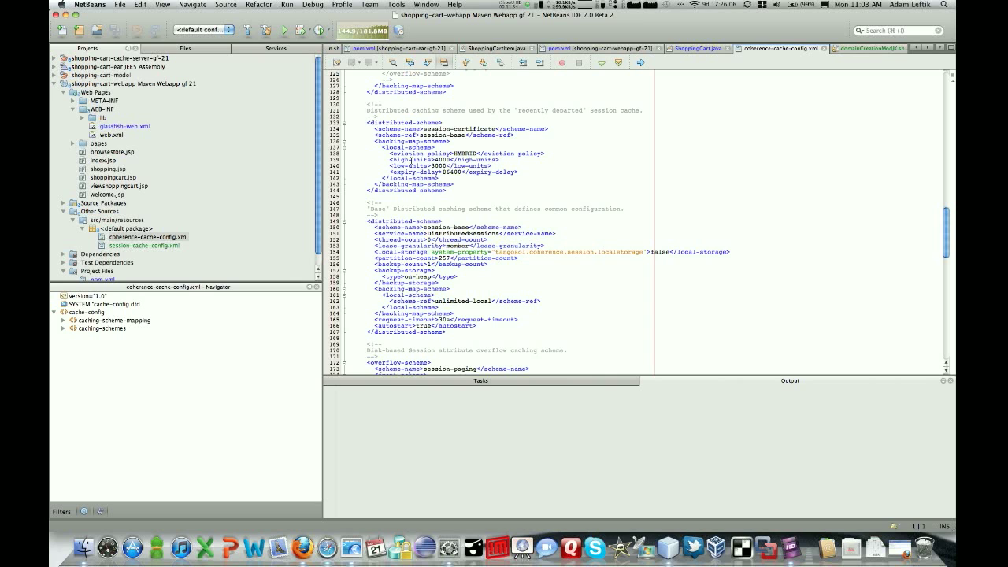
{"action": "scroll", "coordinate": [410, 161], "scroll_direction": "down", "scroll_amount": 5}
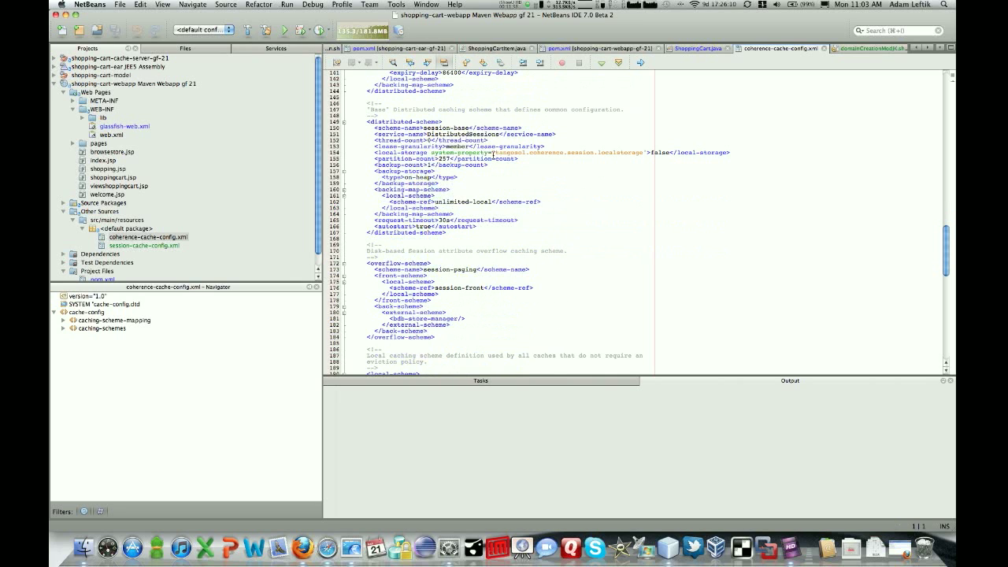
{"action": "left_click_drag", "start_coordinate": [494, 153], "coordinate": [643, 156]}
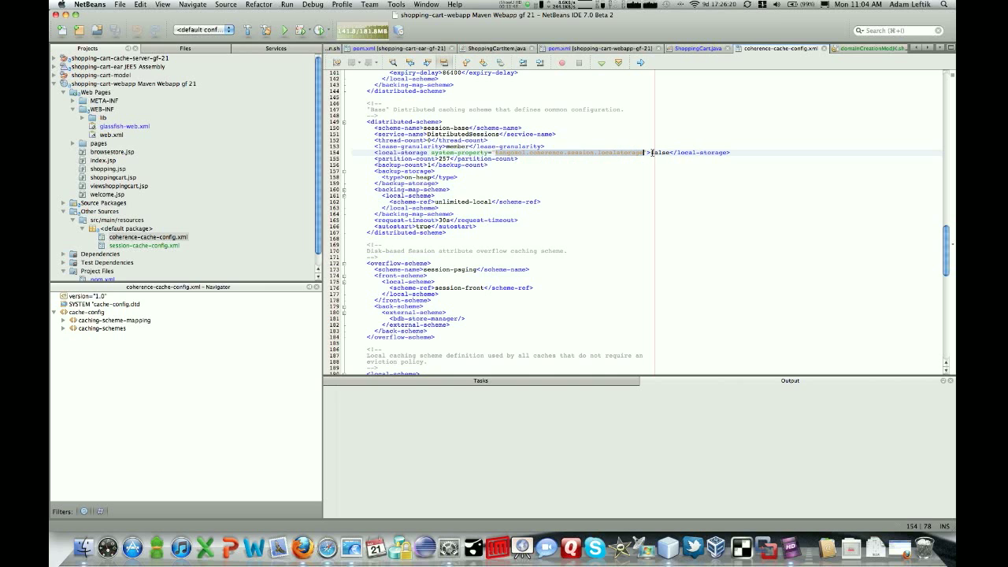
{"action": "scroll", "coordinate": [652, 152], "scroll_direction": "down", "scroll_amount": 6}
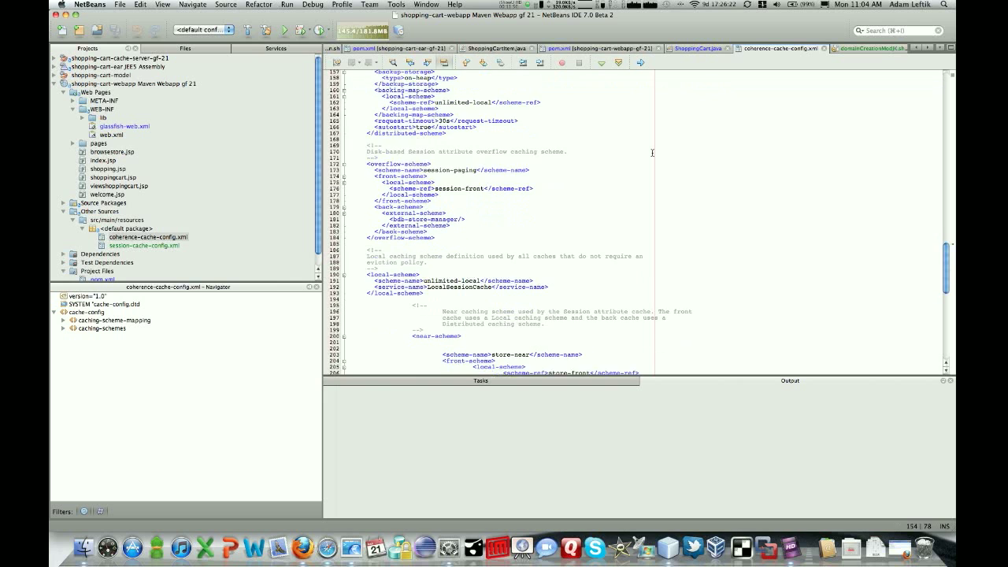
{"action": "scroll", "coordinate": [652, 153], "scroll_direction": "down", "scroll_amount": 12}
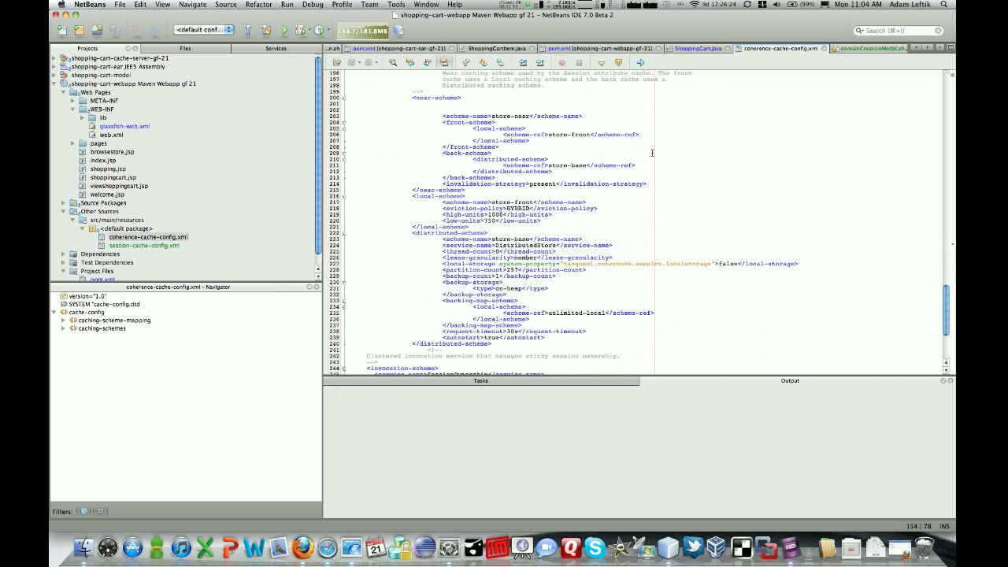
{"action": "scroll", "coordinate": [652, 152], "scroll_direction": "down", "scroll_amount": 4}
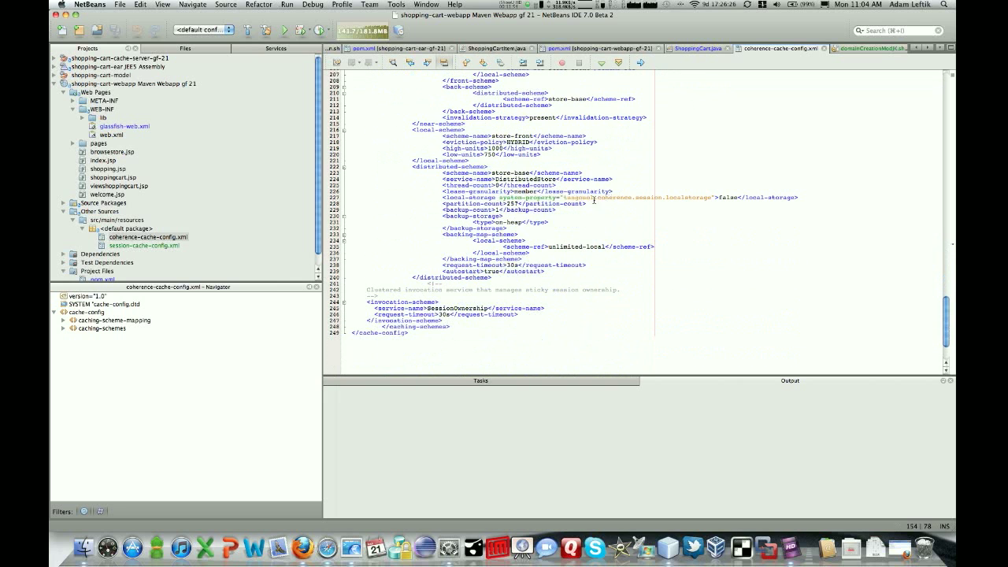
{"action": "scroll", "coordinate": [677, 199], "scroll_direction": "up", "scroll_amount": 20}
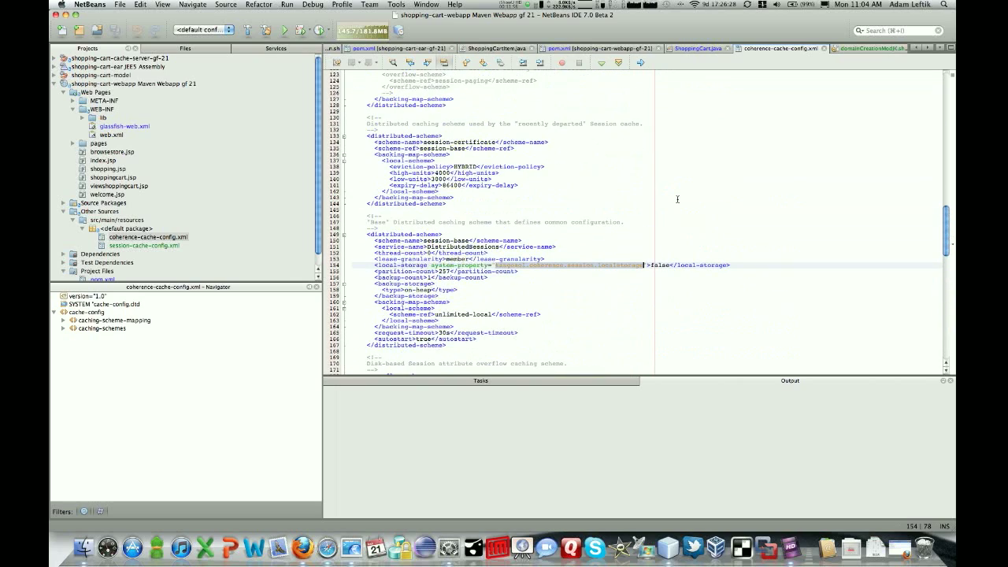
Step: Change the store-base scheme's local-storage system property to tangosol.coherence.distributed.localstorage in coherence-cache-config.xml and save the file
{"action": "scroll", "coordinate": [678, 200], "scroll_direction": "down", "scroll_amount": 20}
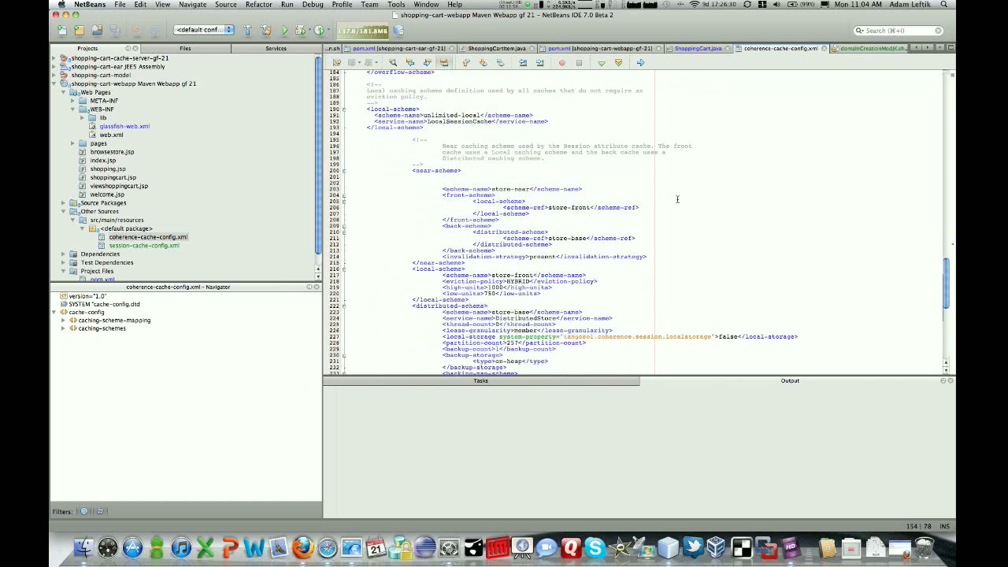
{"action": "scroll", "coordinate": [678, 199], "scroll_direction": "up", "scroll_amount": 6}
{"action": "scroll", "coordinate": [678, 199], "scroll_direction": "up", "scroll_amount": 4}
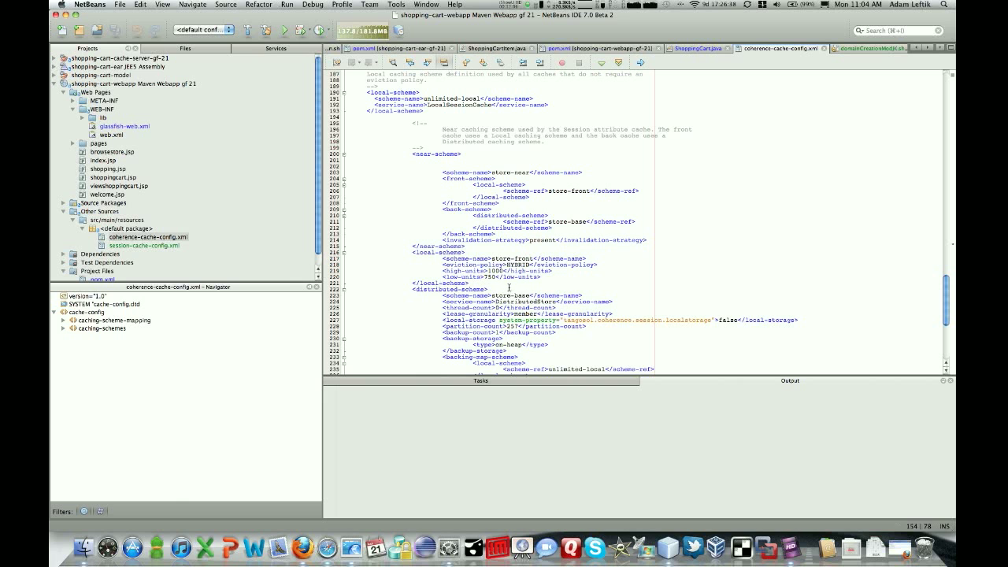
{"action": "scroll", "coordinate": [504, 285], "scroll_direction": "up", "scroll_amount": 20}
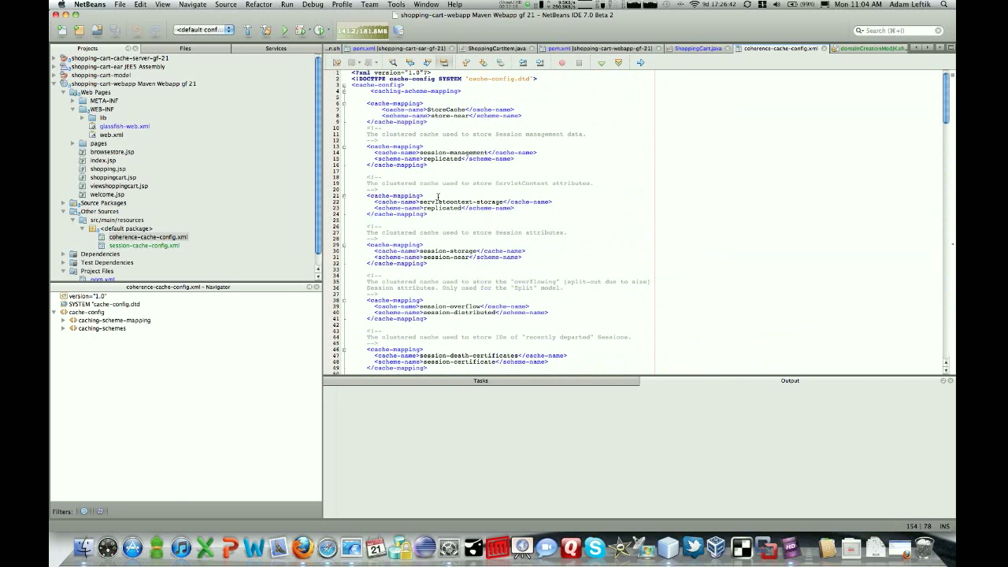
{"action": "left_click", "coordinate": [448, 110]}
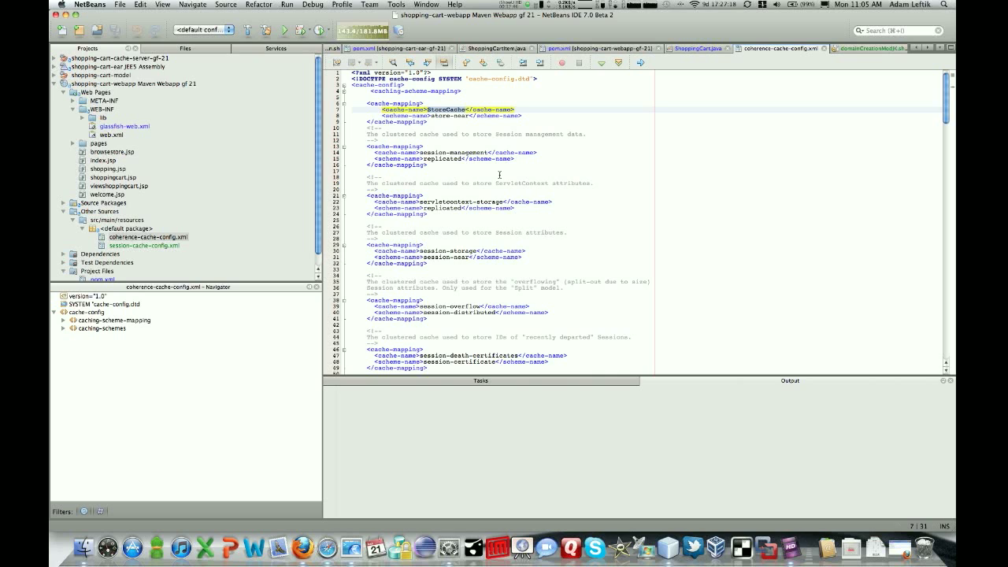
{"action": "scroll", "coordinate": [491, 174], "scroll_direction": "down", "scroll_amount": 20}
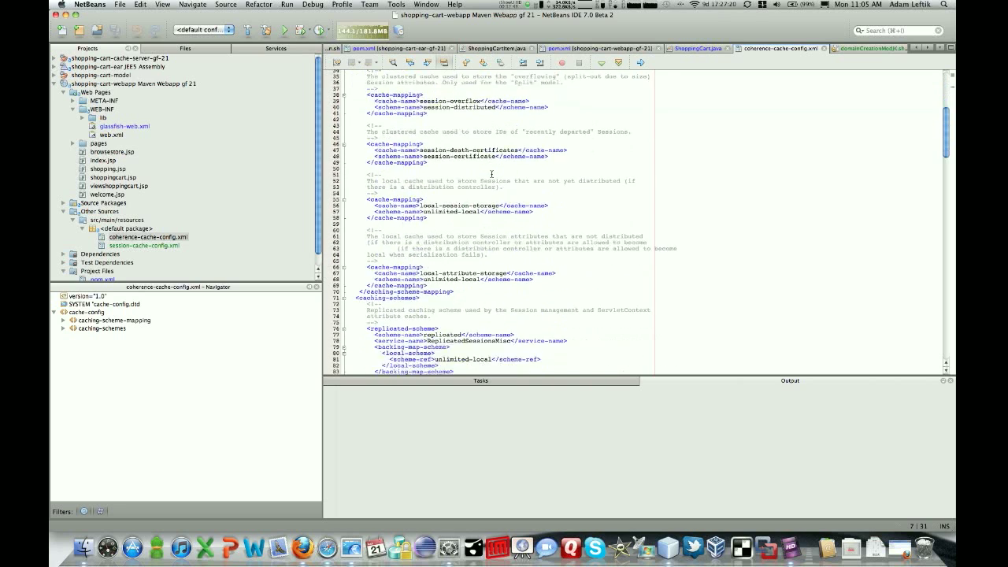
{"action": "scroll", "coordinate": [492, 173], "scroll_direction": "down", "scroll_amount": 4}
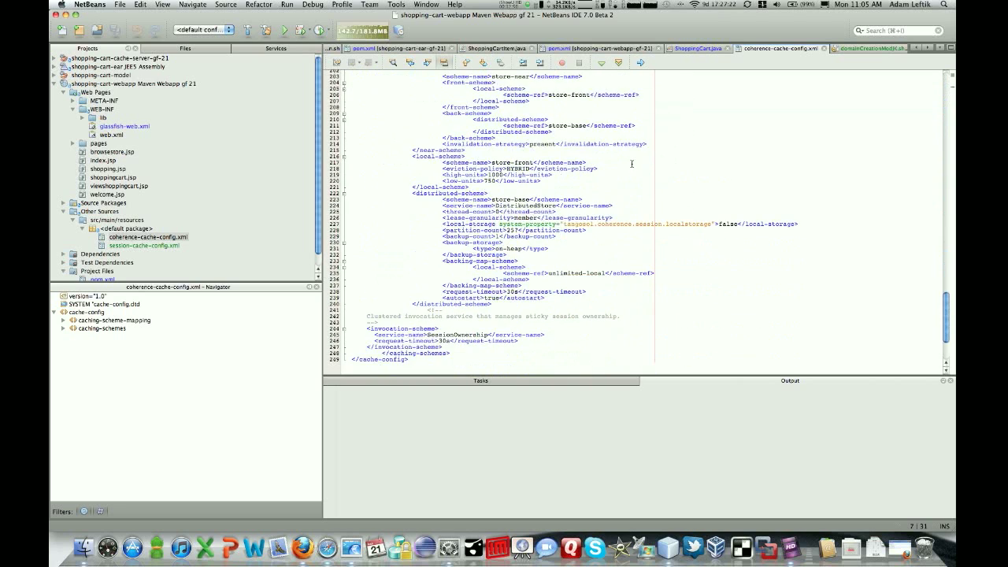
{"action": "triple_click", "coordinate": [644, 223]}
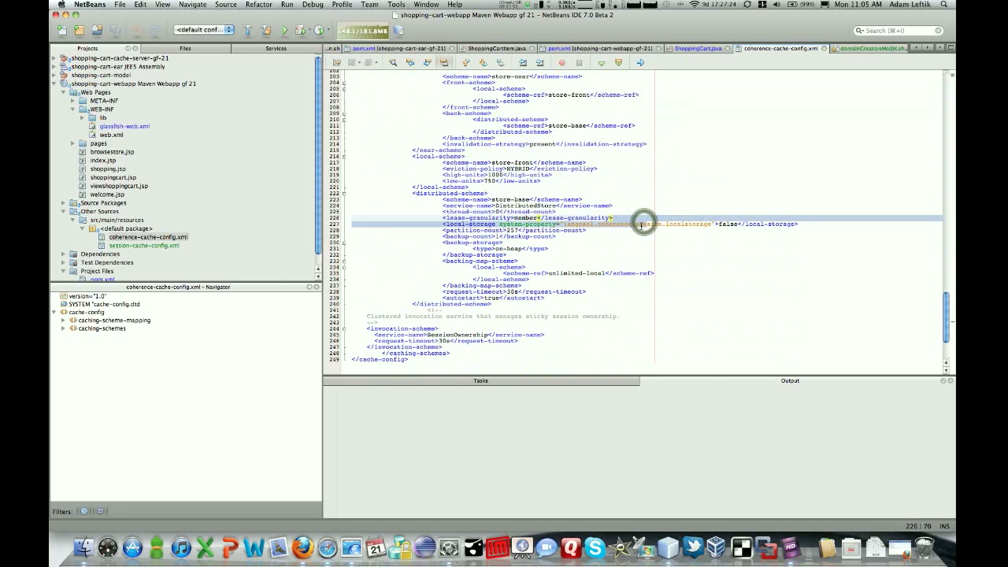
{"action": "double_click", "coordinate": [642, 224]}
{"action": "left_click", "coordinate": [635, 223]}
{"action": "left_click_drag", "start_coordinate": [635, 224], "coordinate": [657, 224]}
{"action": "type", "text": "distributed"}
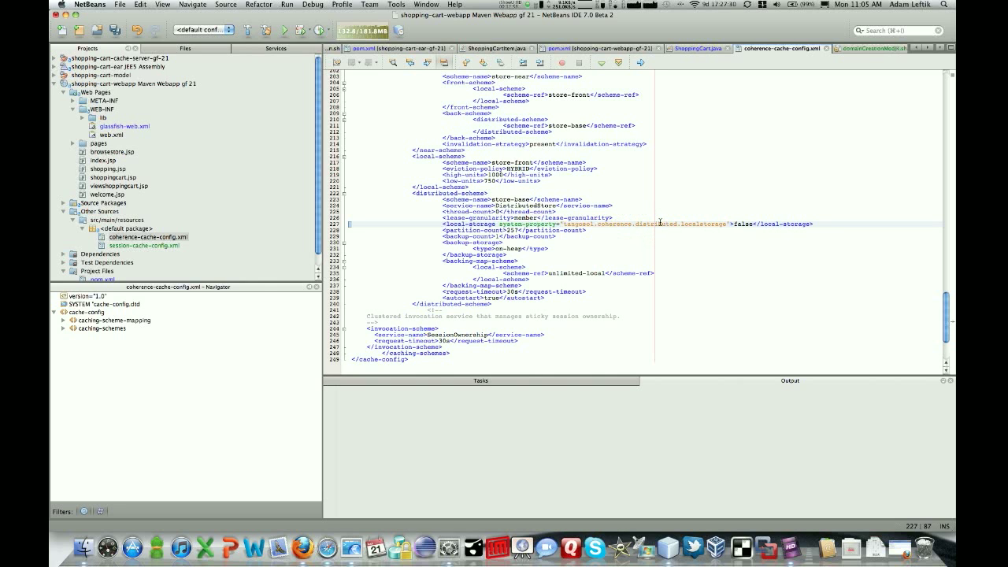
{"action": "key", "text": "super+s"}
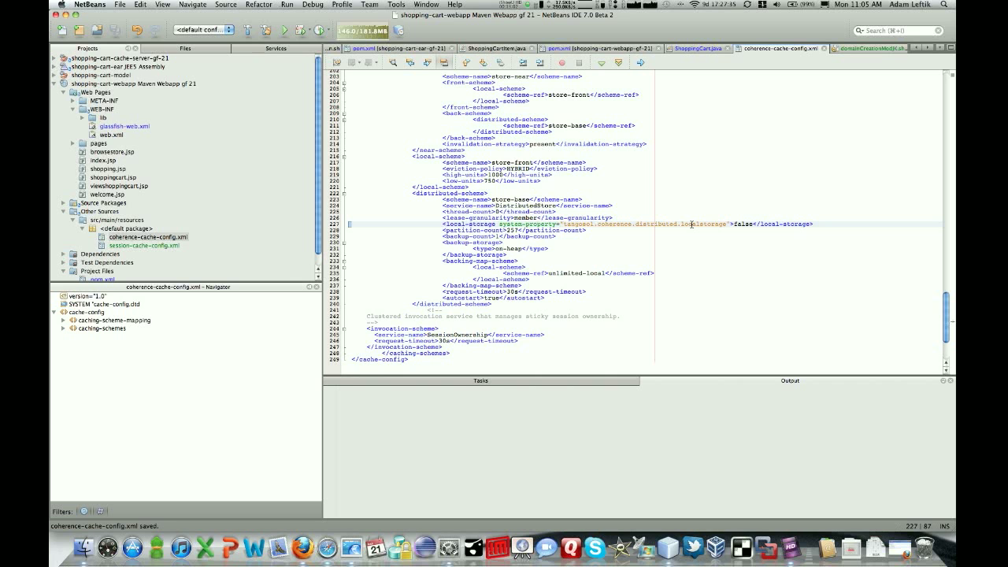
Step: Copy the property name tangosol.coherence.session.localstorage from the session-base scheme's local-storage element
{"action": "scroll", "coordinate": [691, 224], "scroll_direction": "up", "scroll_amount": 20}
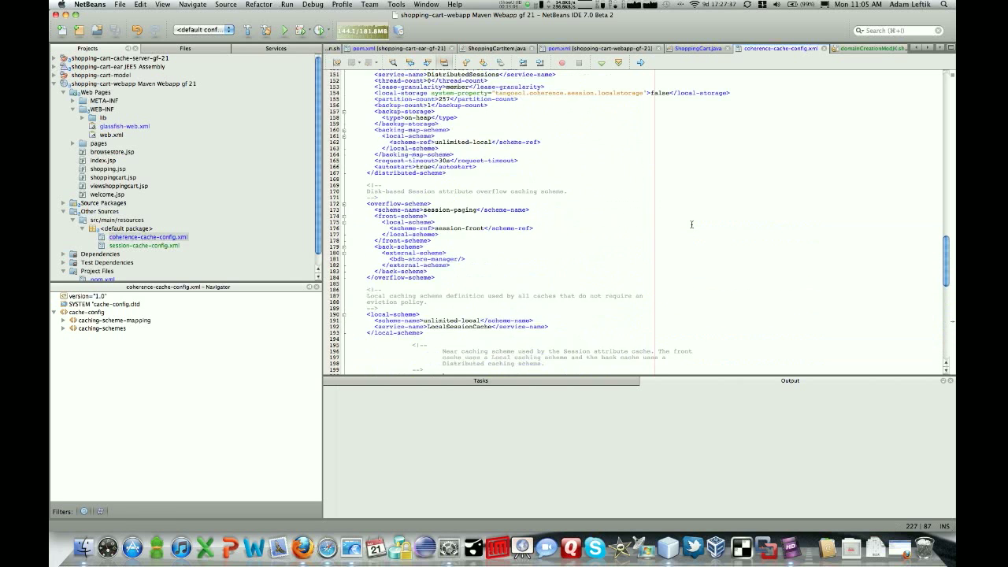
{"action": "scroll", "coordinate": [623, 275], "scroll_direction": "up", "scroll_amount": 2}
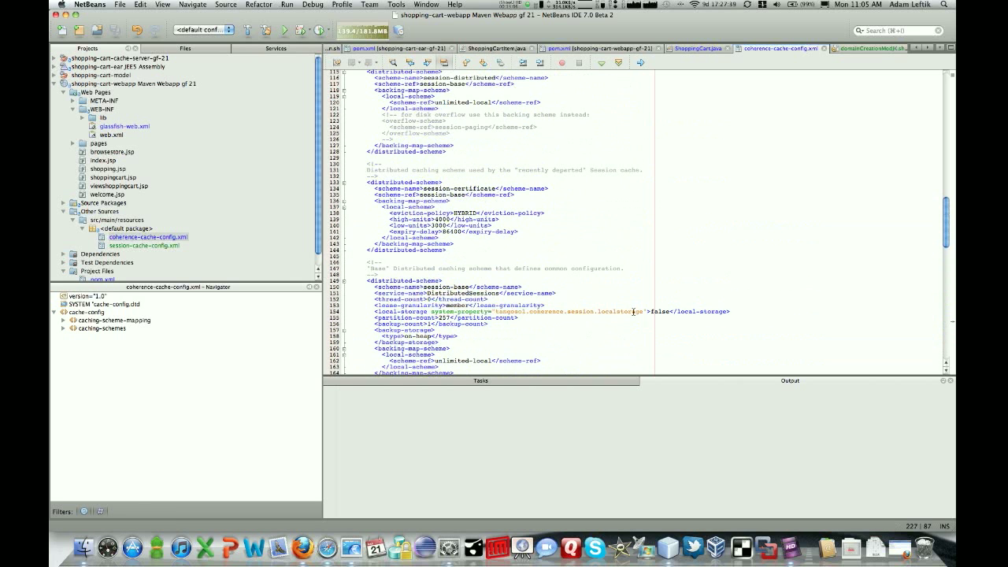
{"action": "left_click_drag", "start_coordinate": [645, 312], "coordinate": [493, 312]}
{"action": "key", "text": "super+c"}
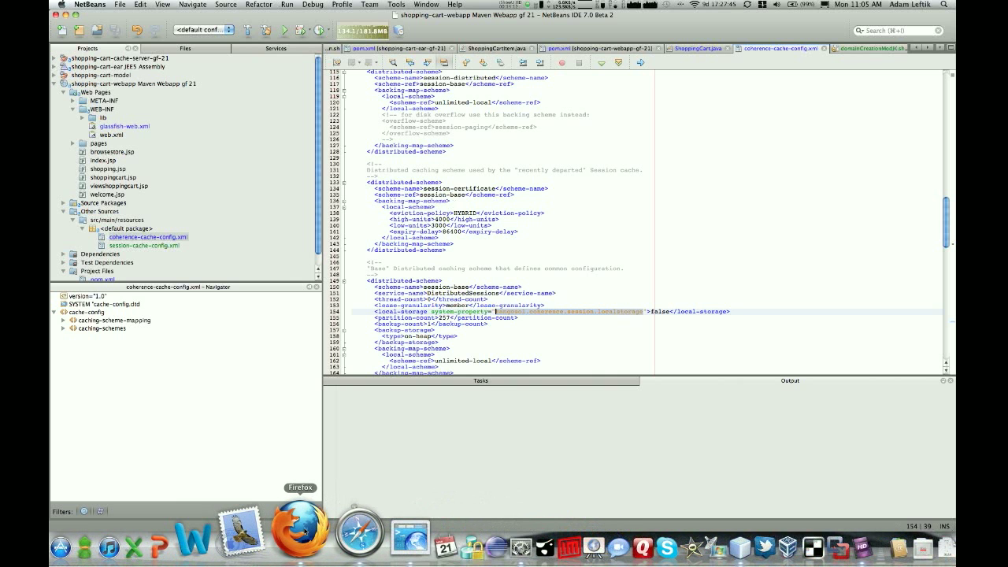
Step: Switch to the GlassFish admin console in Safari and save the JVM option -Dtangosol.coherence.session.localstorage=false for shopping-cart-cluster-config
{"action": "left_click", "coordinate": [337, 532]}
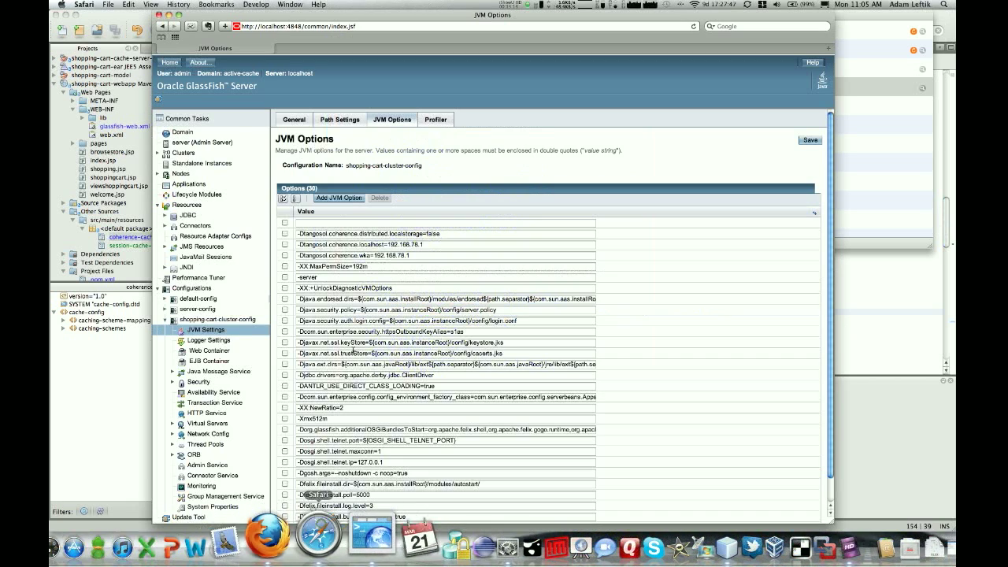
{"action": "left_click", "coordinate": [352, 225]}
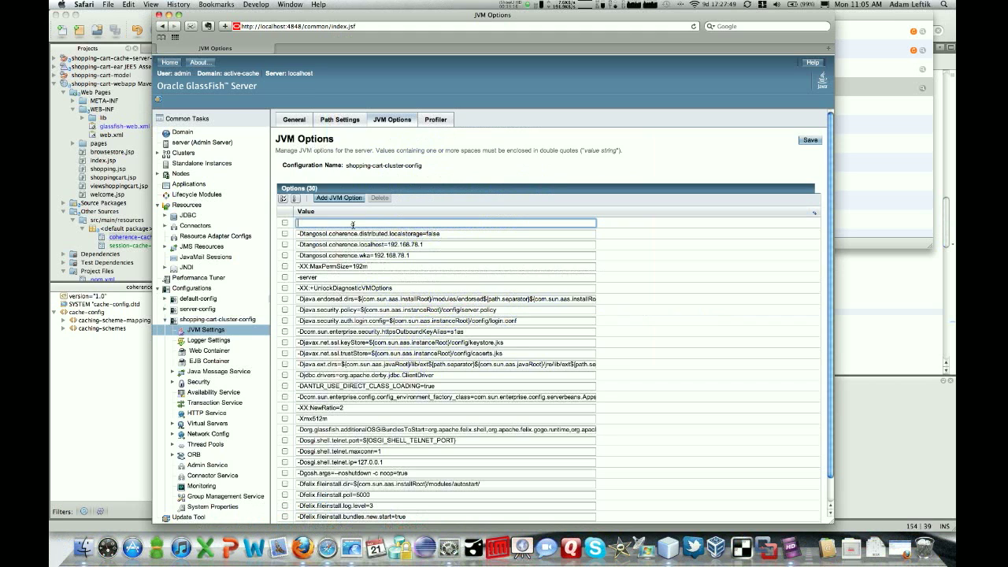
{"action": "key", "text": "super+v"}
{"action": "type", "text": "=false"}
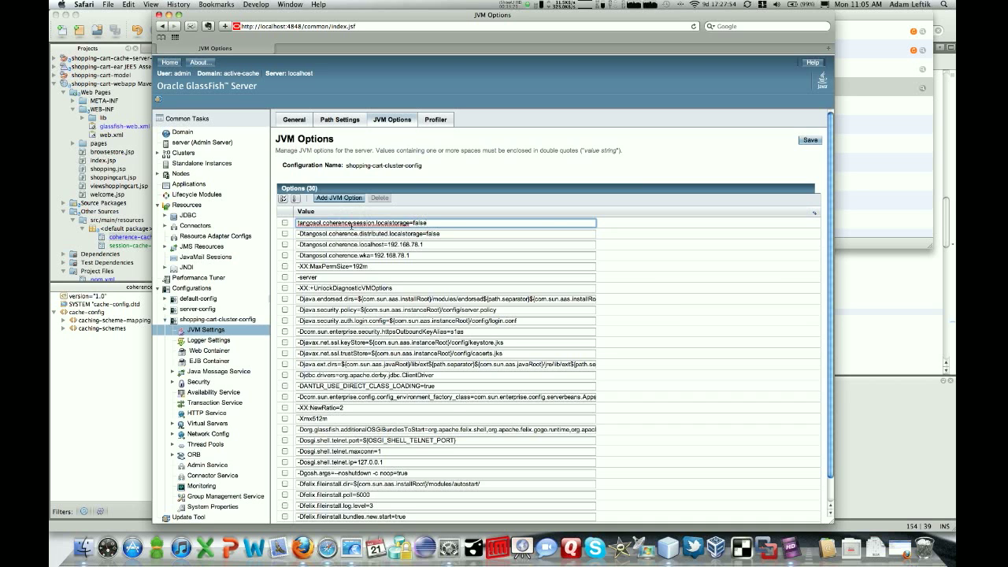
{"action": "scroll", "coordinate": [315, 228], "scroll_direction": "down", "scroll_amount": 1}
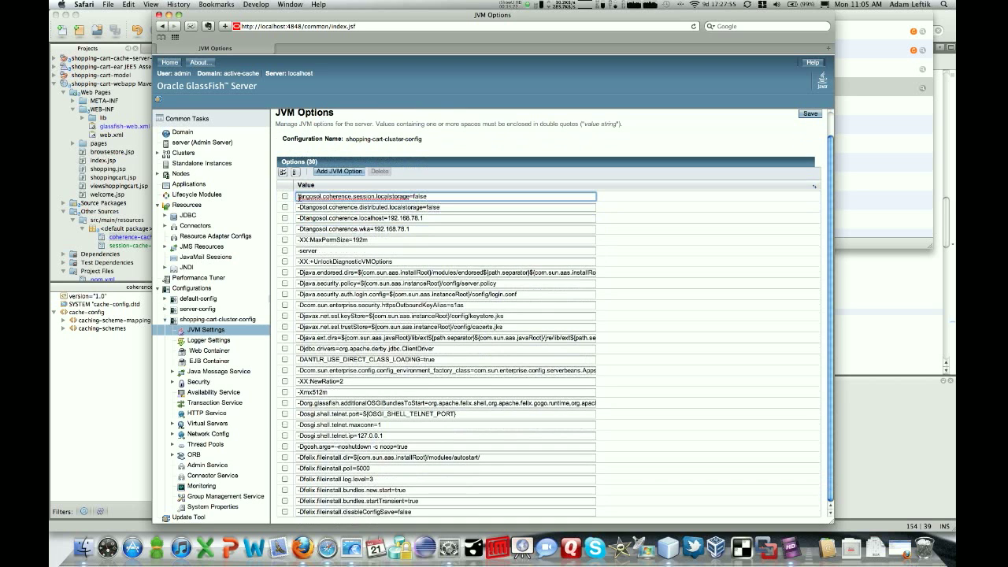
{"action": "left_click", "coordinate": [297, 196]}
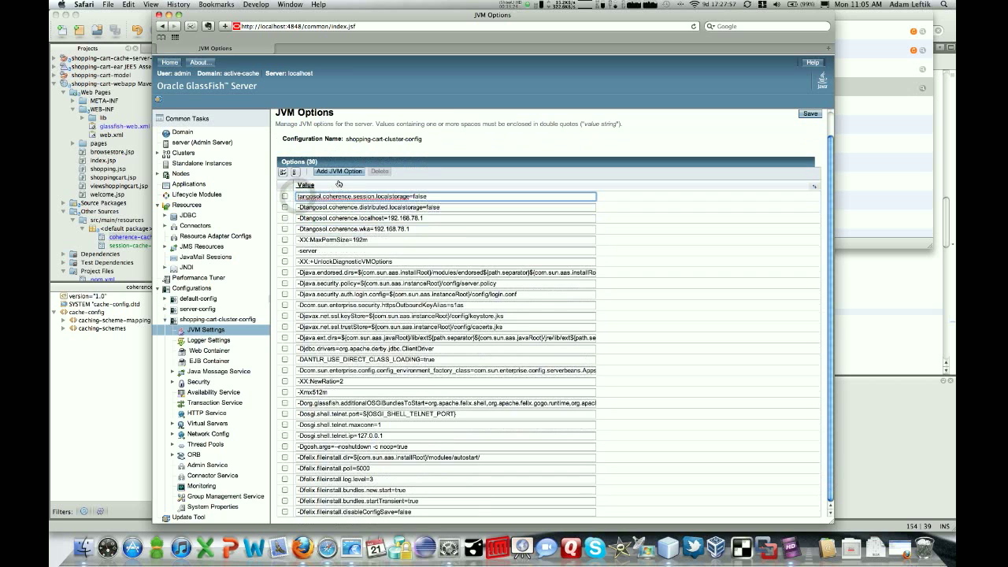
{"action": "type", "text": "-D"}
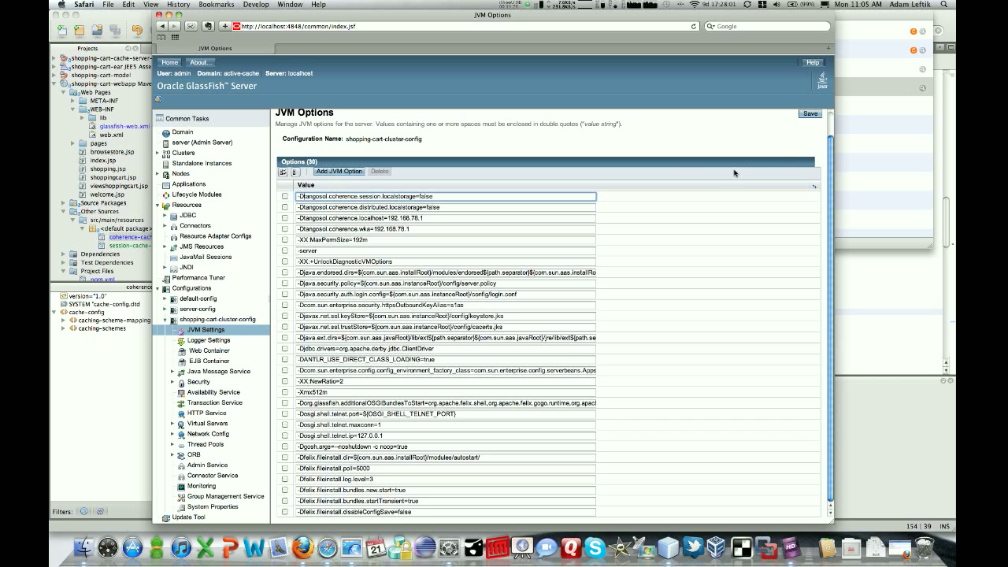
{"action": "left_click", "coordinate": [812, 114]}
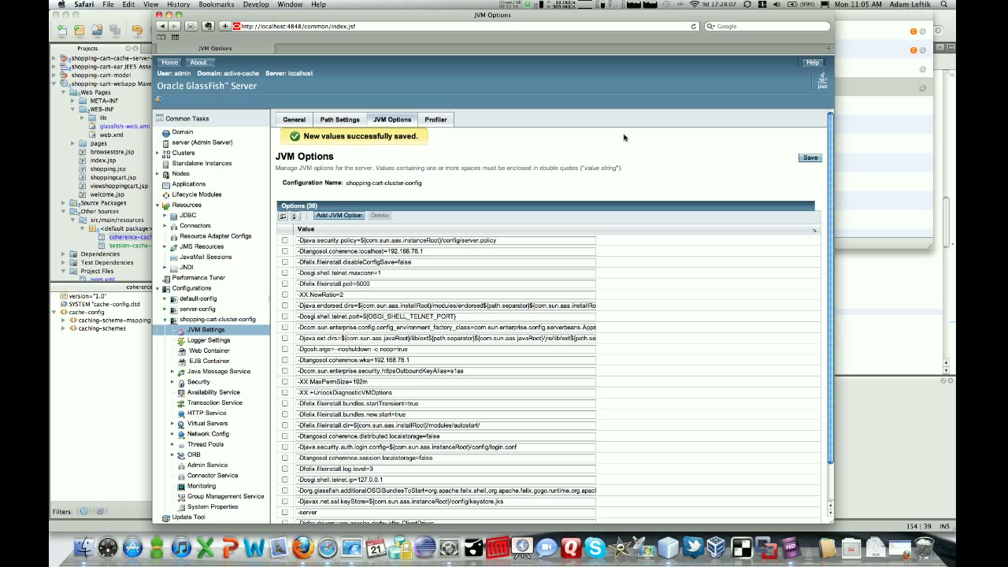
{"action": "scroll", "coordinate": [404, 263], "scroll_direction": "down", "scroll_amount": 2}
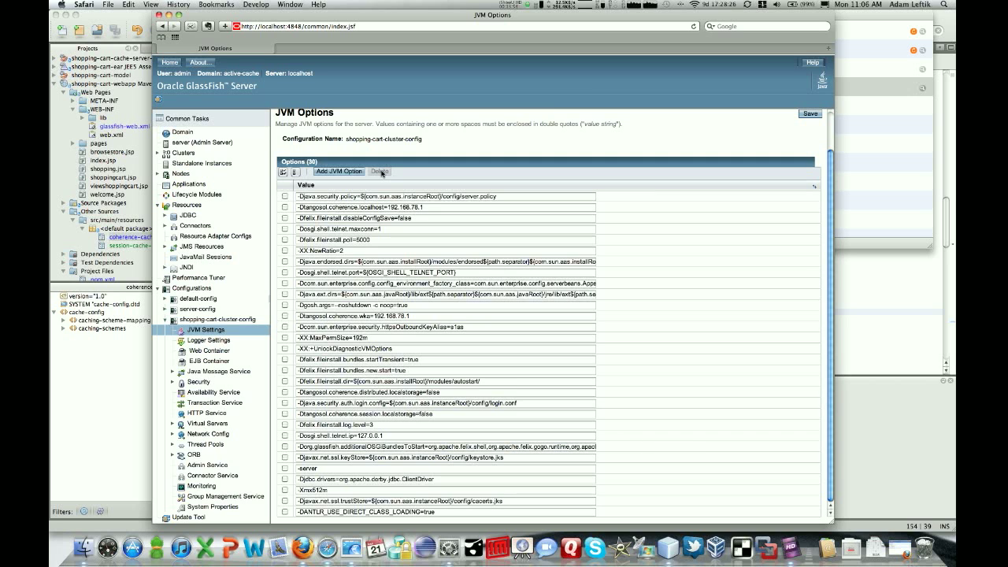
Step: Switch to iTerm, view the end of /etc/apache2/httpd.conf in vi with sudo, supplying the account password, and quit the editor
{"action": "left_click", "coordinate": [360, 541]}
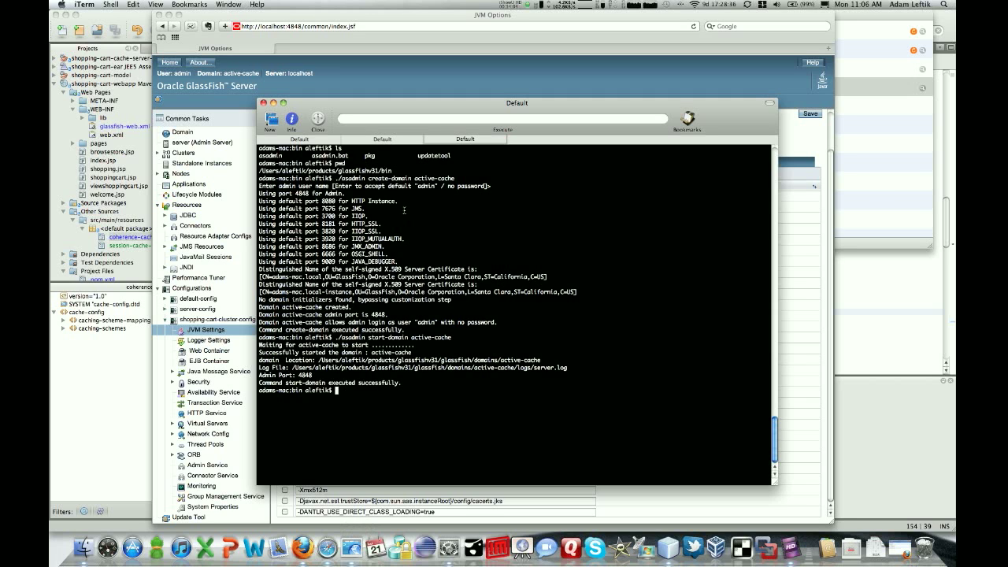
{"action": "type", "text": "vi"}
{"action": "key", "text": "BackSpace"}
{"action": "key", "text": "BackSpace"}
{"action": "key", "text": "BackSpace"}
{"action": "type", "text": "sudo vi /etc/apache2/h"}
{"action": "key", "text": "Tab"}
{"action": "key", "text": "Return"}
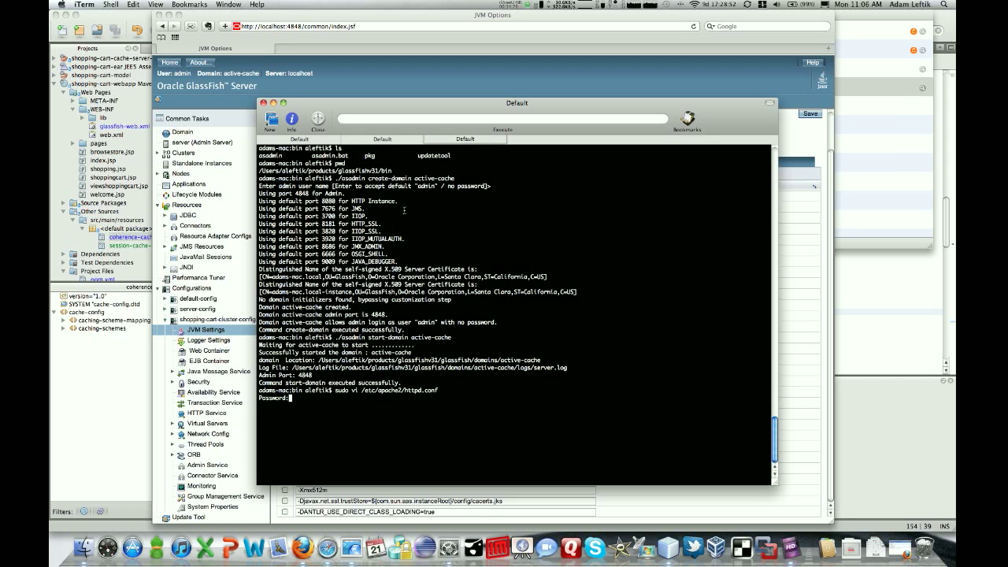
{"action": "key", "text": "Return"}
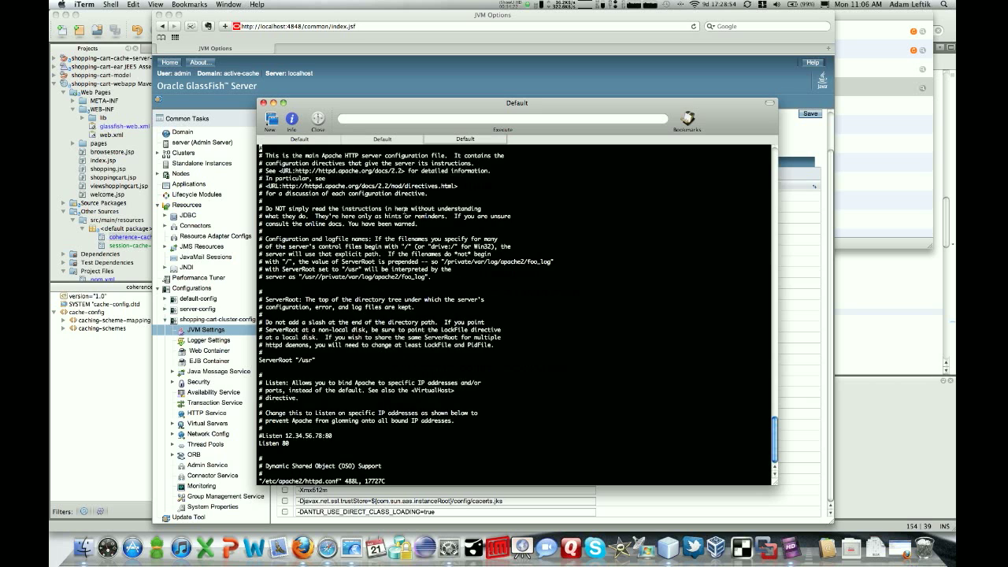
{"action": "key", "text": "shift+g"}
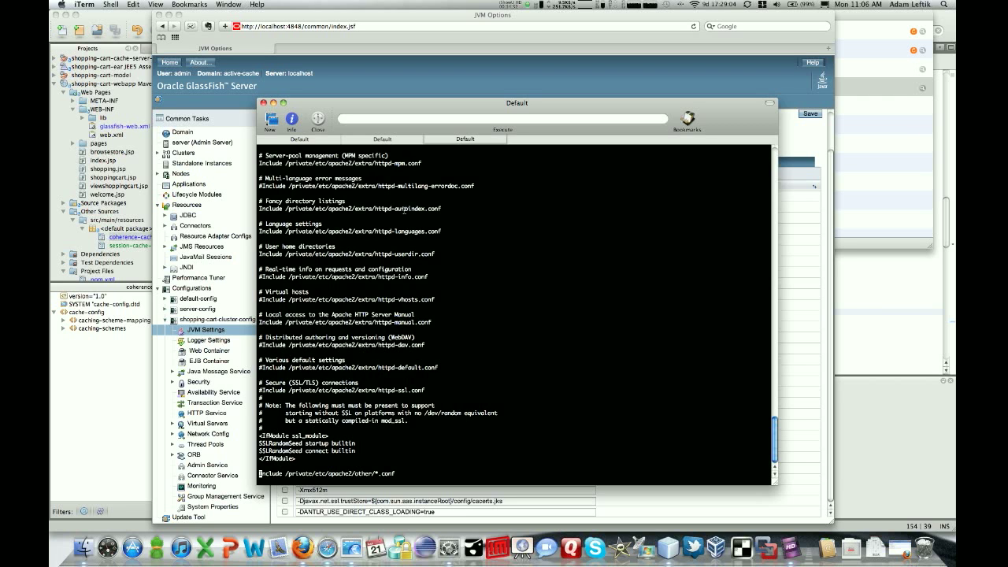
{"action": "type", "text": ":q"}
{"action": "key", "text": "Return"}
Step: Open /etc/apache2/other/mod_jk.conf in vi with sudo
{"action": "key", "text": "Up"}
{"action": "key", "text": "BackSpace"}
{"action": "key", "text": "BackSpace"}
{"action": "key", "text": "BackSpace"}
{"action": "key", "text": "BackSpace"}
{"action": "key", "text": "BackSpace"}
{"action": "key", "text": "BackSpace"}
{"action": "key", "text": "BackSpace"}
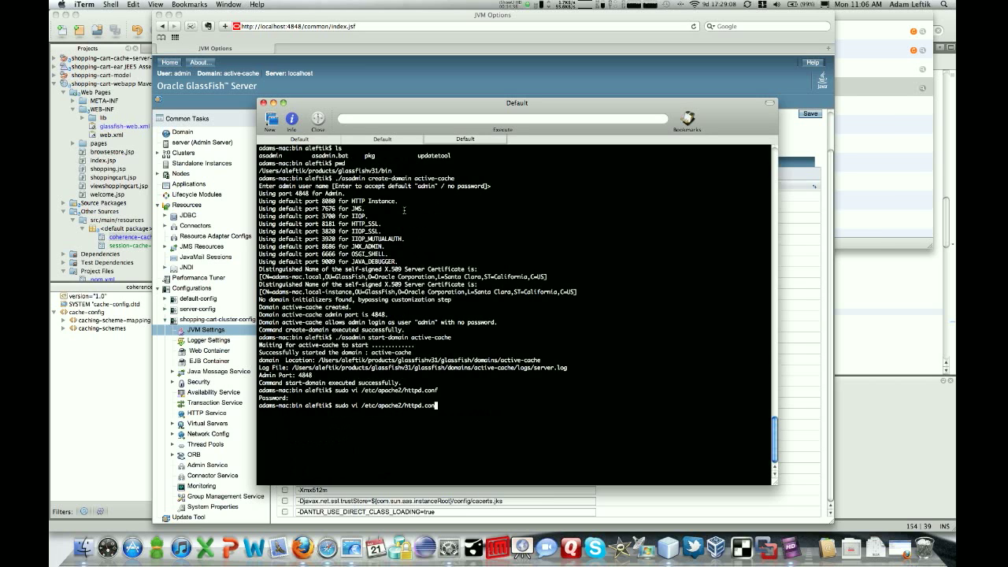
{"action": "key", "text": "BackSpace"}
{"action": "key", "text": "BackSpace"}
{"action": "key", "text": "BackSpace"}
{"action": "type", "text": "ot"}
{"action": "key", "text": "Tab"}
{"action": "type", "text": "mo"}
{"action": "key", "text": "Tab"}
{"action": "key", "text": "Return"}
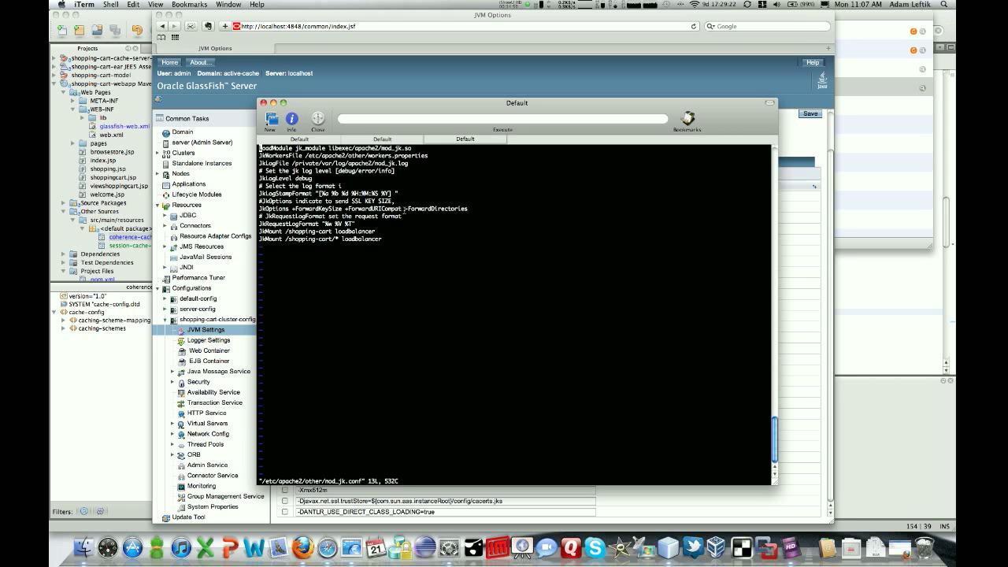
Step: Examine the mod_jk.conf directives line by line down to the shopping-cart JkMount entries and quit without saving
{"action": "key", "text": "j"}
{"action": "key", "text": "j"}
{"action": "key", "text": "j"}
{"action": "key", "text": "j"}
{"action": "key", "text": "j"}
{"action": "key", "text": "j"}
{"action": "key", "text": "j"}
{"action": "key", "text": "j"}
{"action": "key", "text": "j"}
{"action": "key", "text": "j"}
{"action": "key", "text": "j"}
{"action": "key", "text": "j"}
{"action": "key", "text": "k"}
{"action": "key", "text": "j"}
{"action": "type", "text": ":q!"}
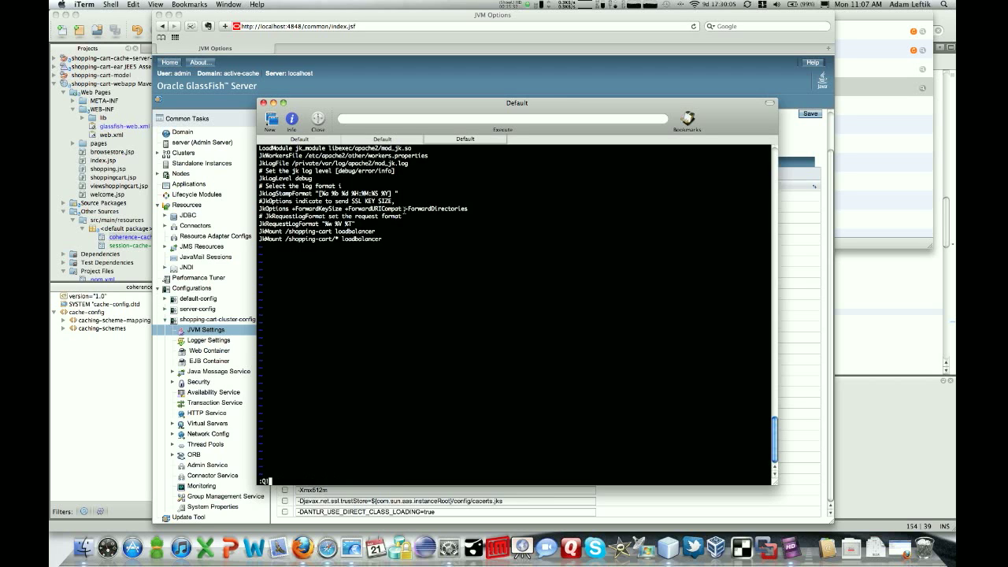
{"action": "type", "text": "q"}
{"action": "key", "text": "Return"}
Step: View the worker and load balancer settings in /etc/apache2/other/workers.properties using vi with sudo, and quit the editor
{"action": "key", "text": "Up"}
{"action": "key", "text": "BackSpace"}
{"action": "key", "text": "BackSpace"}
{"action": "key", "text": "BackSpace"}
{"action": "key", "text": "BackSpace"}
{"action": "key", "text": "BackSpace"}
{"action": "key", "text": "BackSpace"}
{"action": "key", "text": "BackSpace"}
{"action": "key", "text": "BackSpace"}
{"action": "key", "text": "BackSpace"}
{"action": "key", "text": "BackSpace"}
{"action": "key", "text": "BackSpace"}
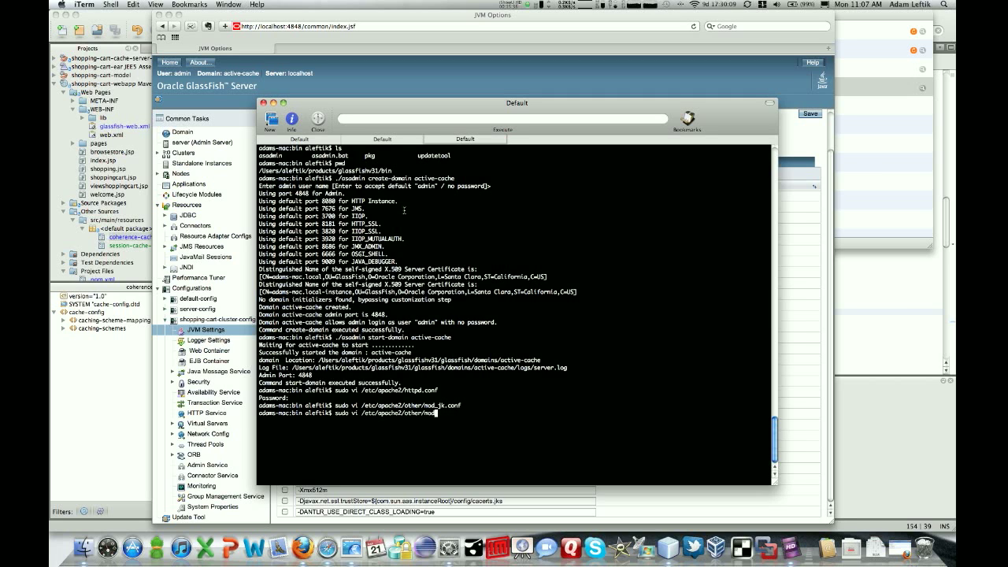
{"action": "type", "text": "wo"}
{"action": "key", "text": "Tab"}
{"action": "key", "text": "Return"}
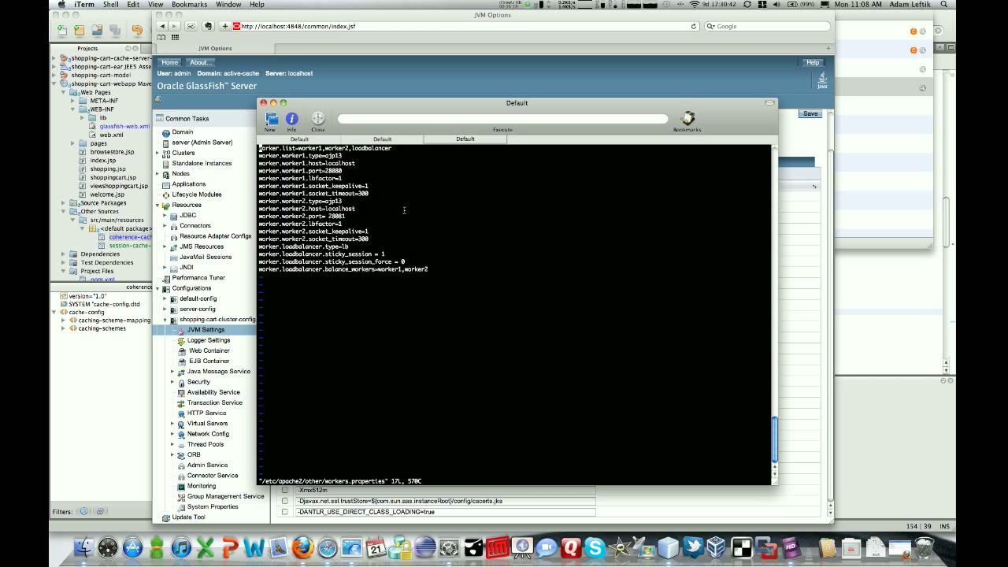
{"action": "type", "text": ":q"}
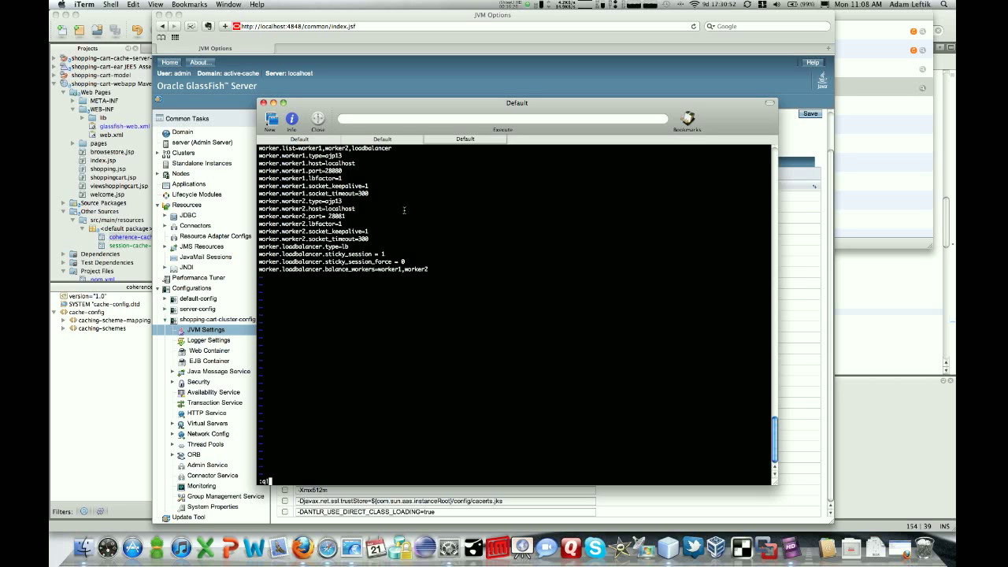
{"action": "key", "text": "Return"}
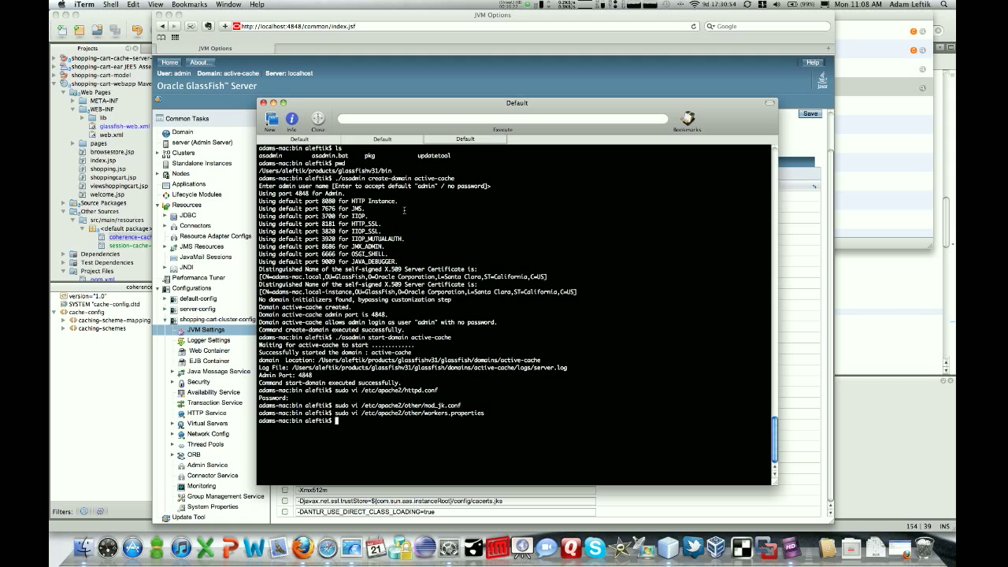
{"action": "scroll", "coordinate": [391, 231], "scroll_direction": "up", "scroll_amount": 5}
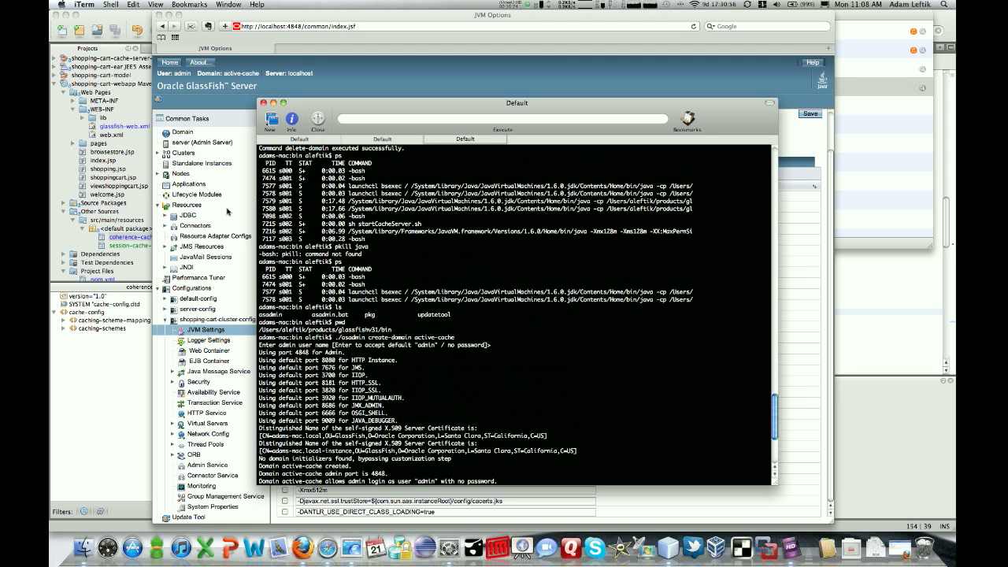
{"action": "scroll", "coordinate": [438, 262], "scroll_direction": "down", "scroll_amount": 5}
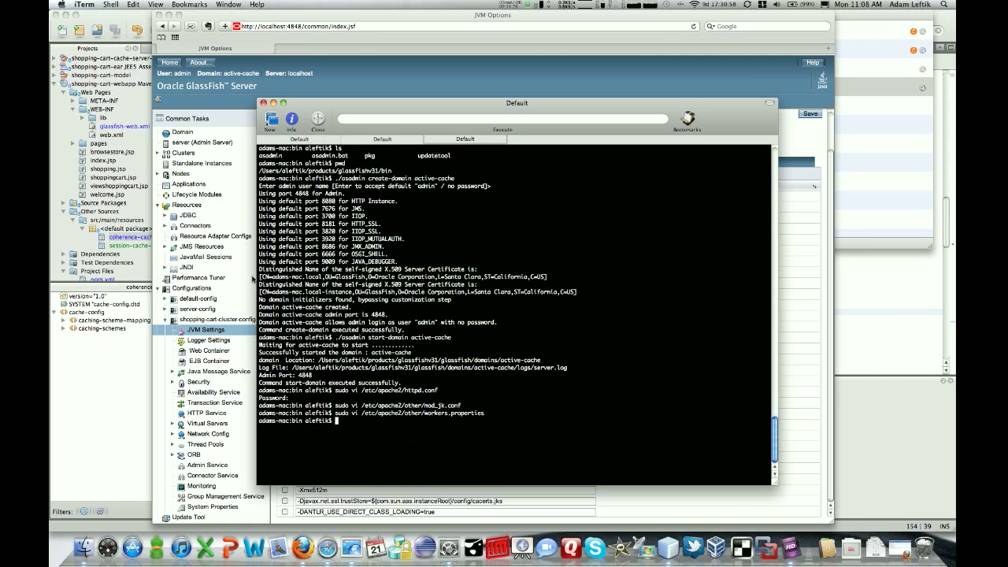
Step: Switch to NetBeans and open domainCreationModJK.sh from the bin package of the shopping-cart-cache-server project's src/main/resources
{"action": "left_click", "coordinate": [99, 365]}
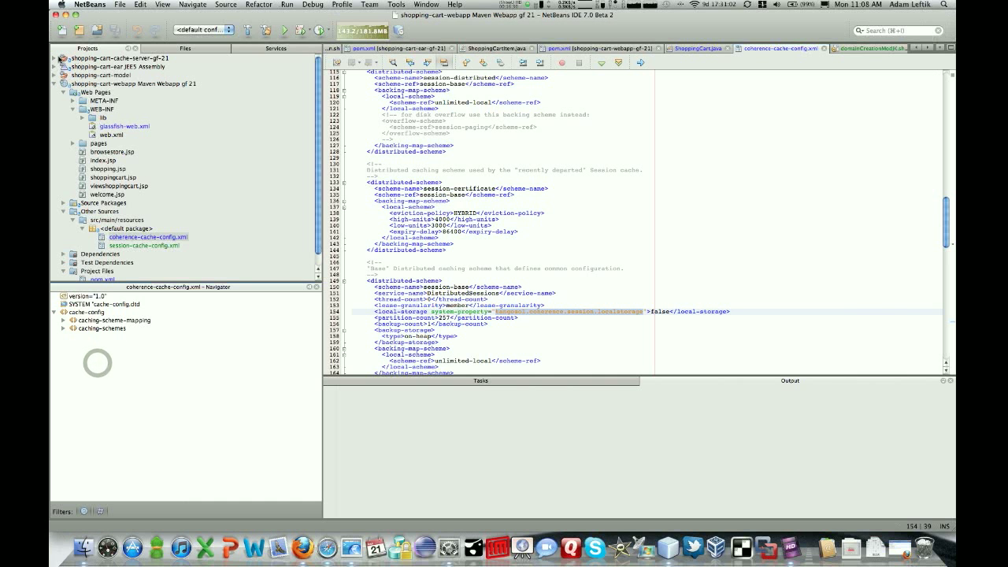
{"action": "left_click", "coordinate": [54, 58]}
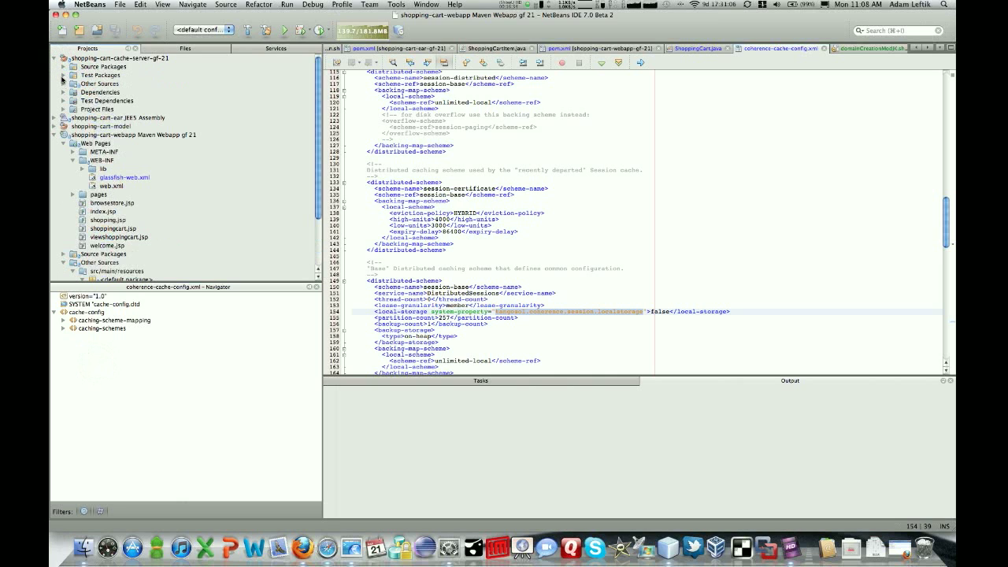
{"action": "left_click", "coordinate": [63, 84]}
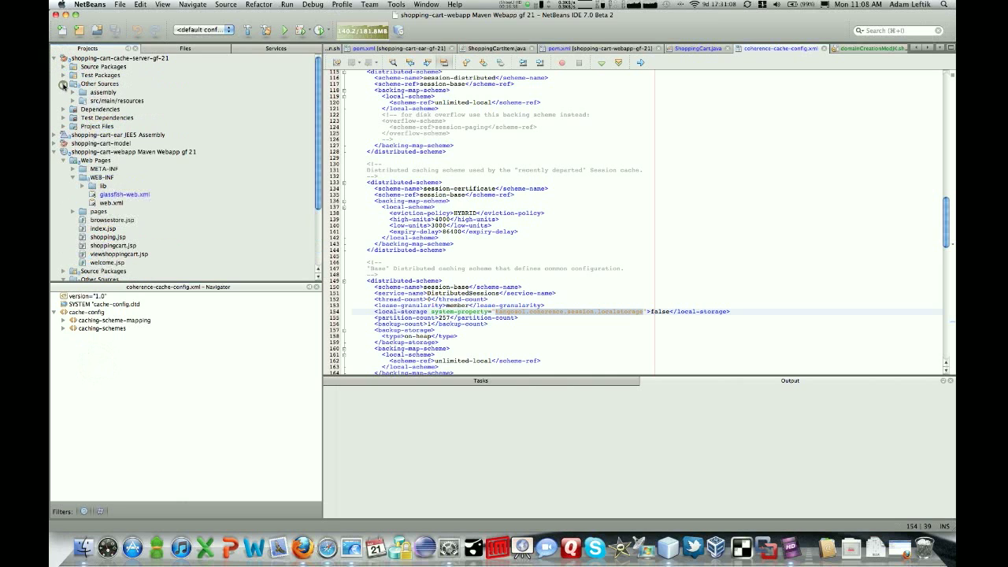
{"action": "left_click", "coordinate": [73, 101]}
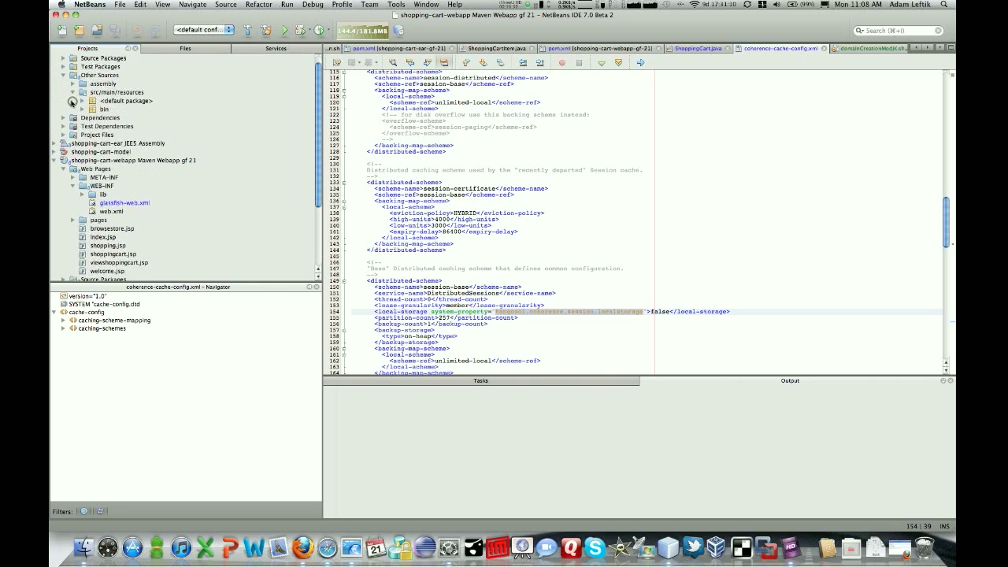
{"action": "left_click", "coordinate": [82, 110]}
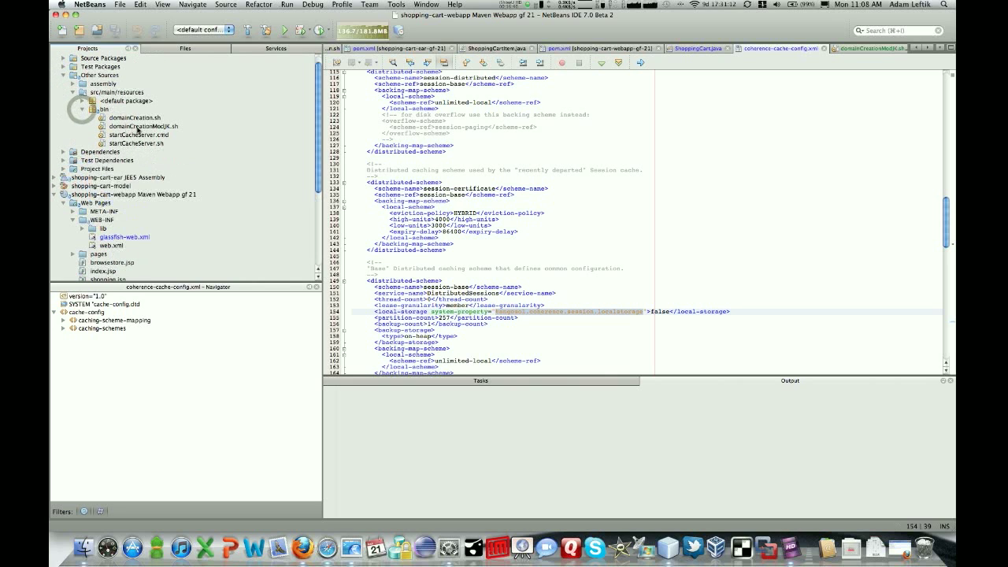
{"action": "left_click", "coordinate": [135, 127]}
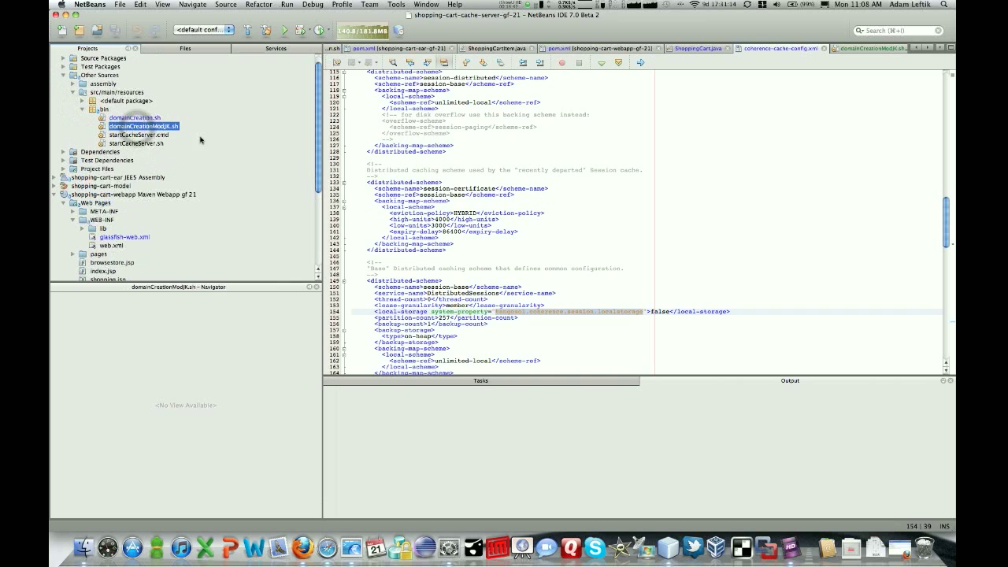
{"action": "double_click", "coordinate": [167, 130]}
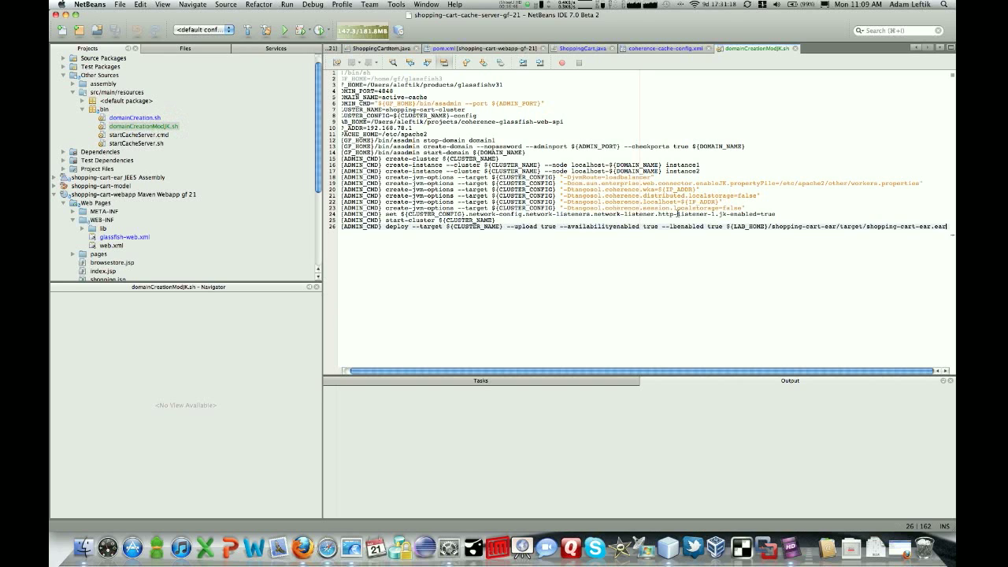
Step: Copy the jvmRoute option from the script and add it in Safari as JVM option -DjvmRoute=loadbalancer for shopping-cart-cluster-config
{"action": "left_click_drag", "start_coordinate": [563, 177], "coordinate": [651, 178]}
{"action": "key", "text": "super+c"}
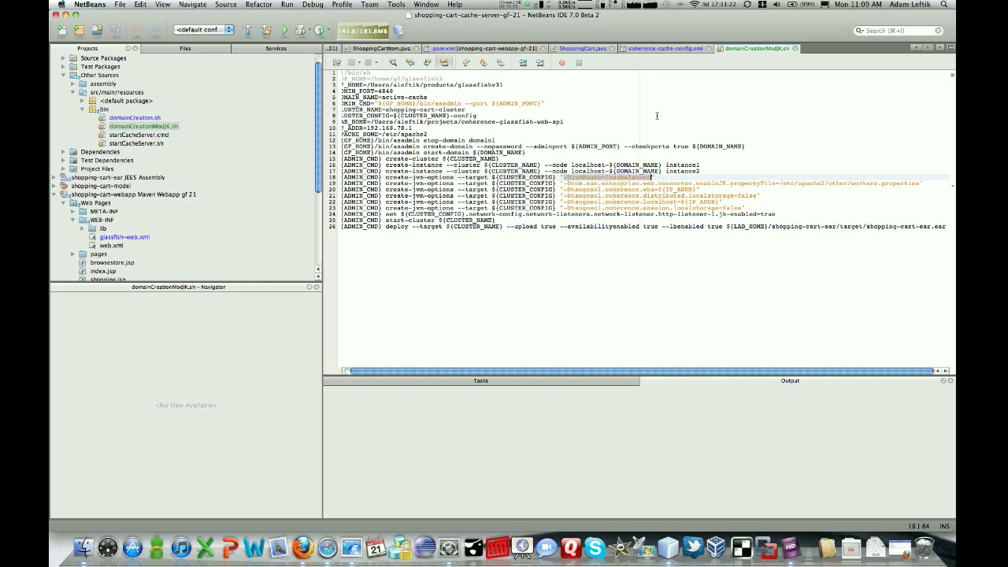
{"action": "key", "text": "super+Tab"}
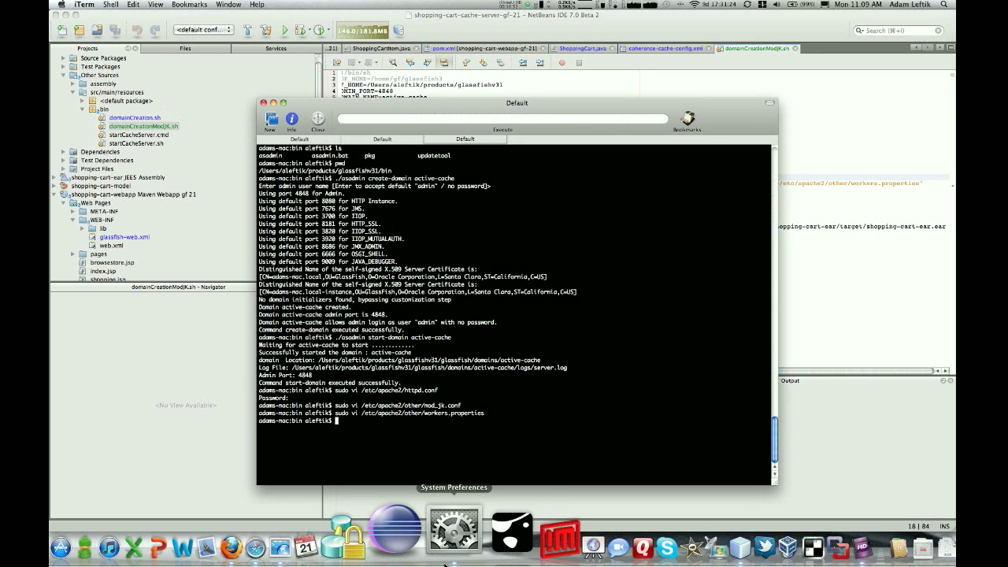
{"action": "left_click", "coordinate": [332, 551]}
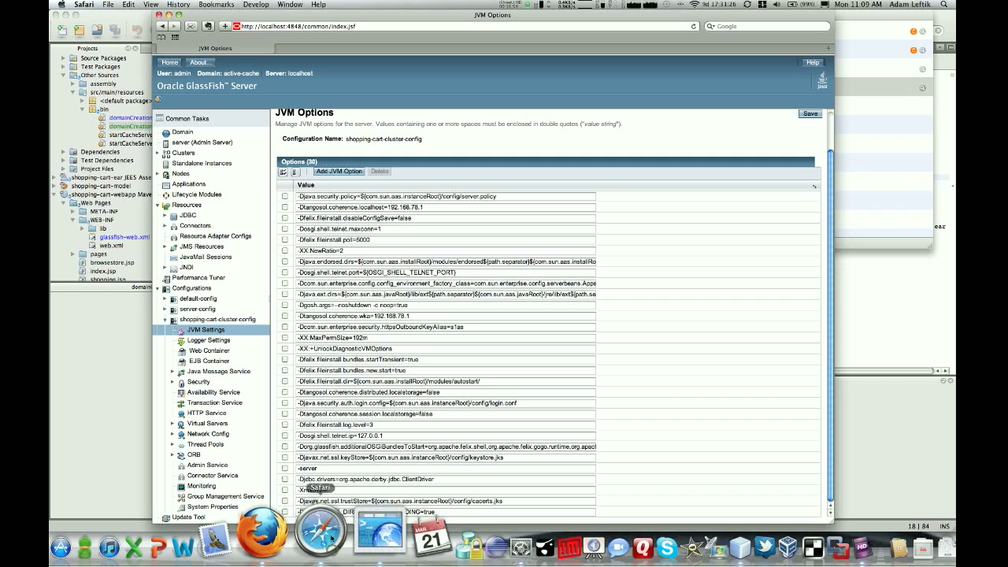
{"action": "left_click", "coordinate": [343, 172]}
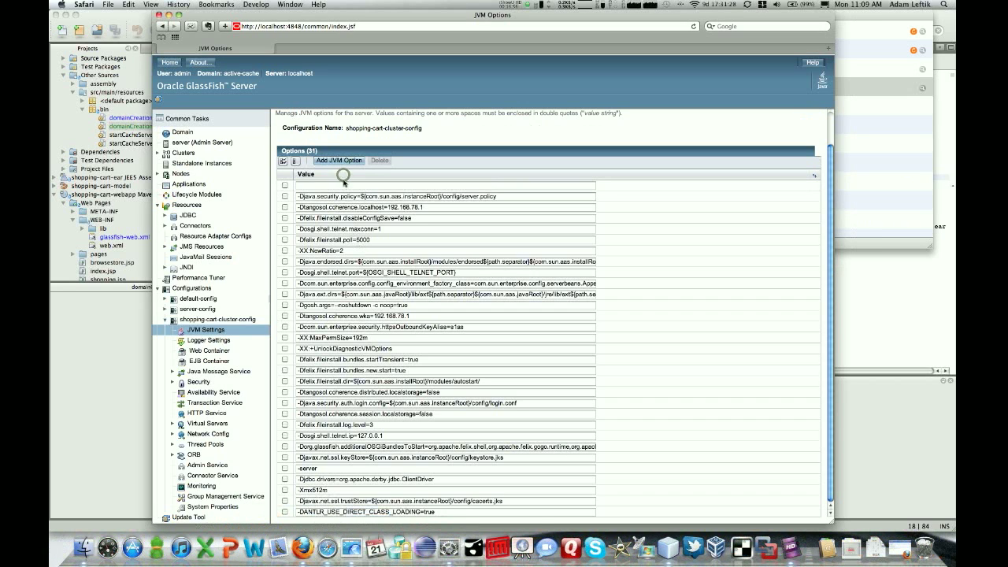
{"action": "left_click", "coordinate": [334, 186]}
{"action": "key", "text": "super+v"}
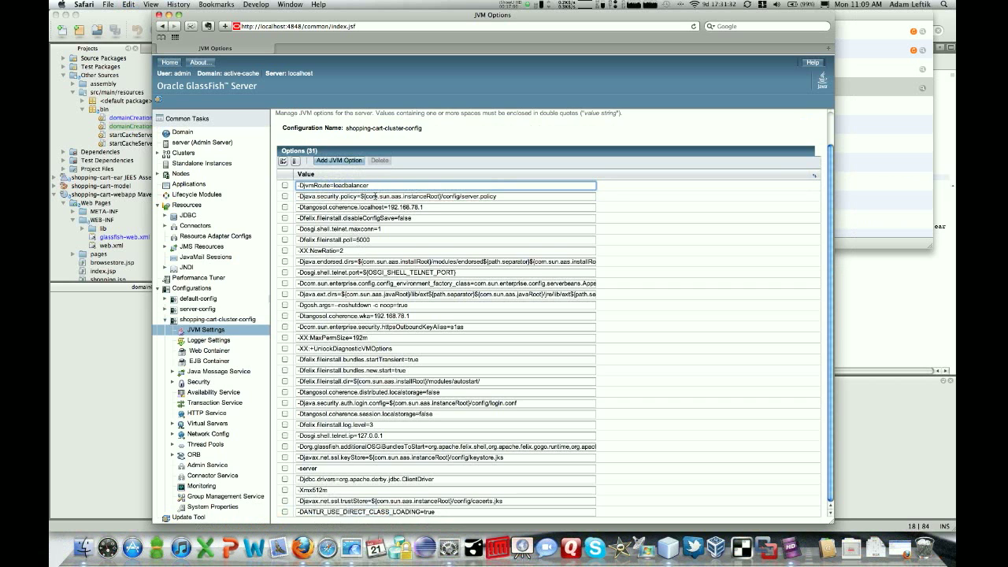
Step: Add the script's JVM option -Dcom.sun.enterprise.web.connector.enableJK.propertyFile=/etc/apache2/other/workers.properties to the cluster configuration and save the JVM options
{"action": "scroll", "coordinate": [375, 196], "scroll_direction": "up", "scroll_amount": 1}
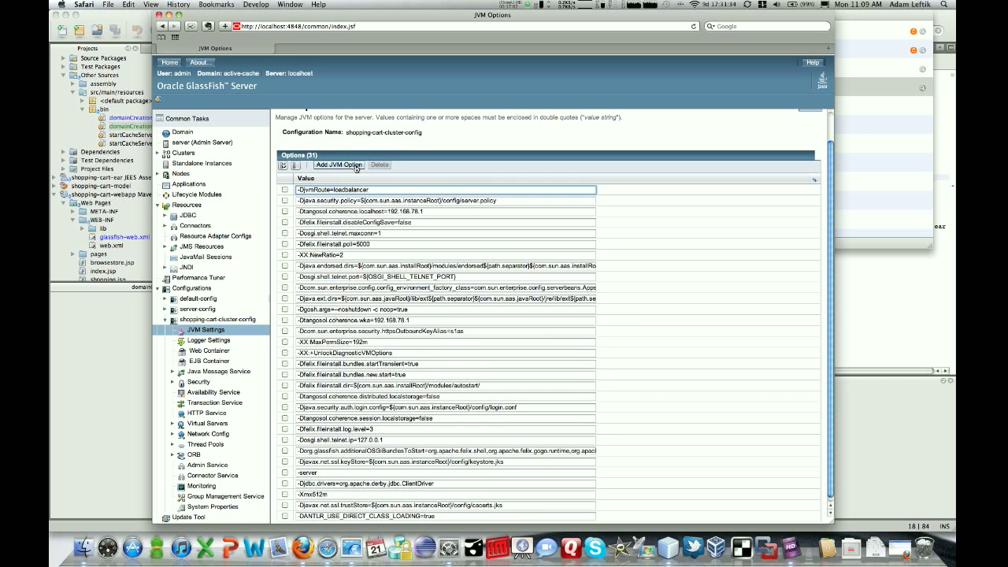
{"action": "left_click", "coordinate": [354, 166]}
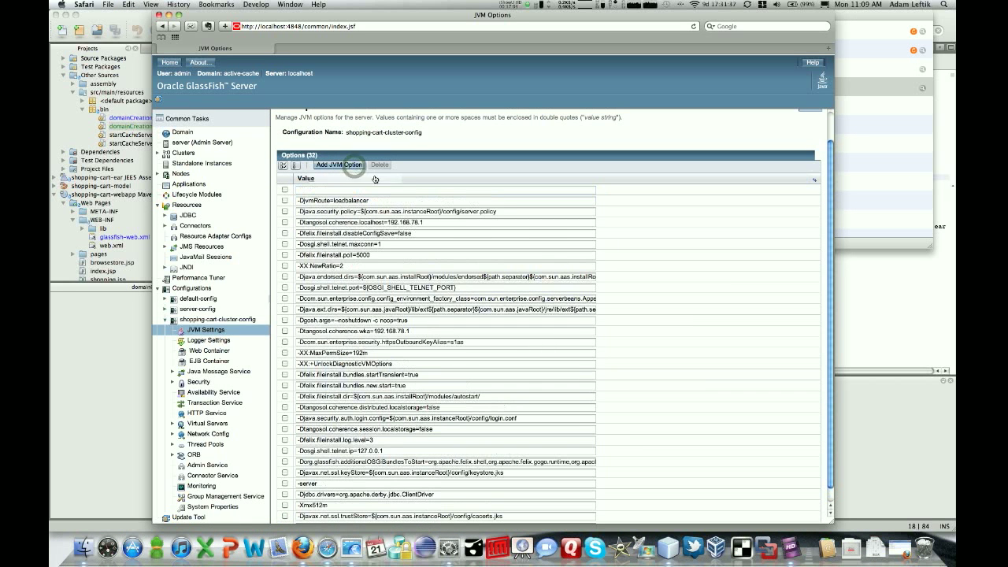
{"action": "left_click", "coordinate": [844, 288]}
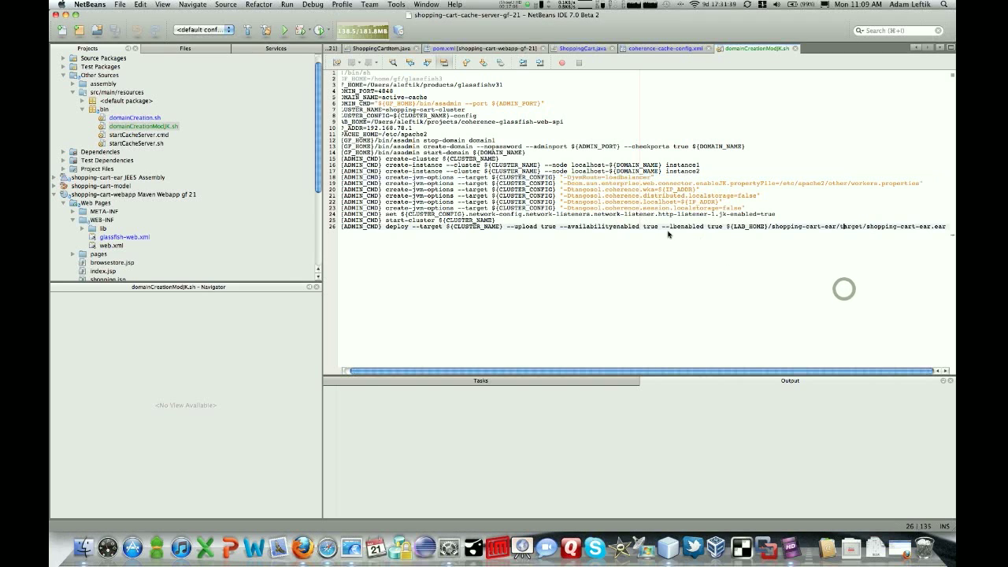
{"action": "scroll", "coordinate": [570, 195], "scroll_direction": "left", "scroll_amount": 1}
{"action": "left_click_drag", "start_coordinate": [571, 186], "coordinate": [926, 185]}
{"action": "key", "text": "super+c"}
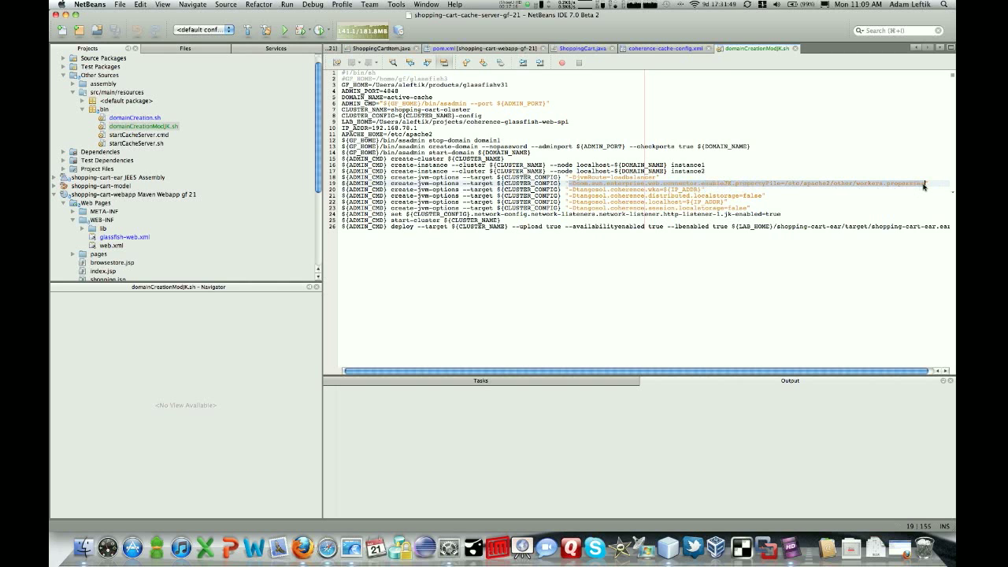
{"action": "key", "text": "super+Tab"}
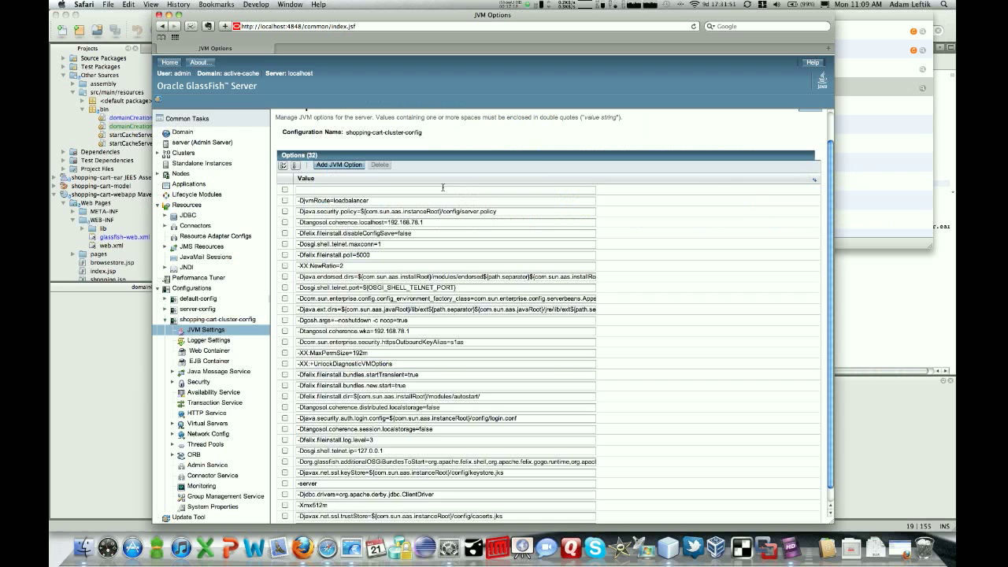
{"action": "left_click", "coordinate": [378, 189]}
{"action": "key", "text": "super+v"}
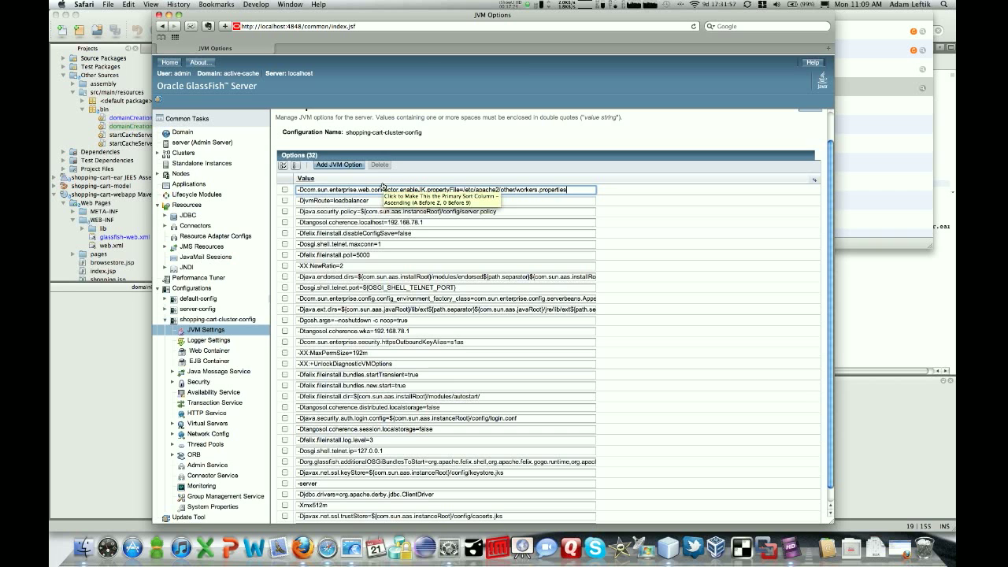
{"action": "scroll", "coordinate": [384, 186], "scroll_direction": "down", "scroll_amount": 2}
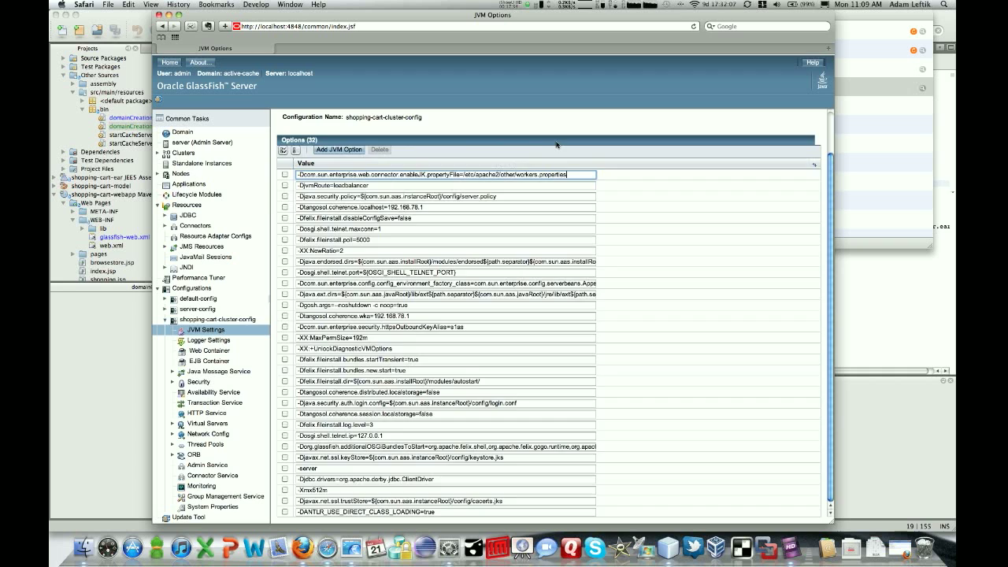
{"action": "scroll", "coordinate": [700, 139], "scroll_direction": "up", "scroll_amount": 3}
{"action": "left_click", "coordinate": [809, 142]}
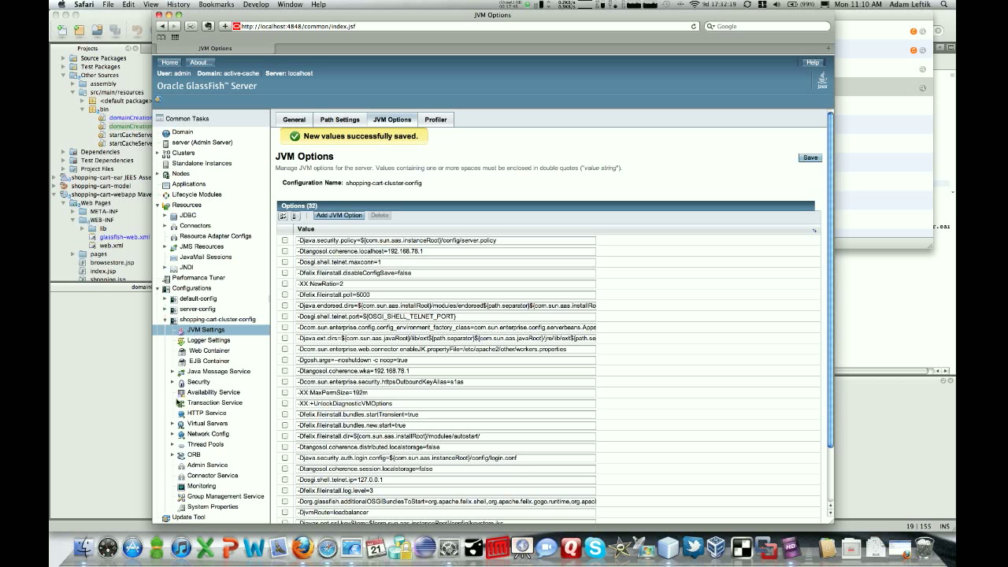
Step: Enable the JK Listener on http-listener-1 in shopping-cart-cluster-config's network configuration and save the listener
{"action": "left_click", "coordinate": [173, 434]}
{"action": "left_click", "coordinate": [208, 446]}
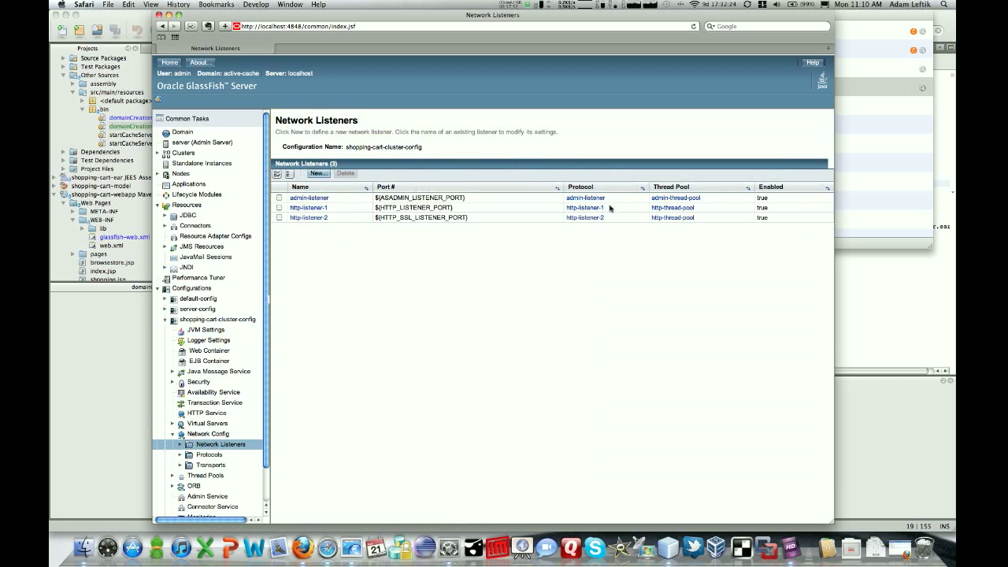
{"action": "left_click", "coordinate": [313, 209]}
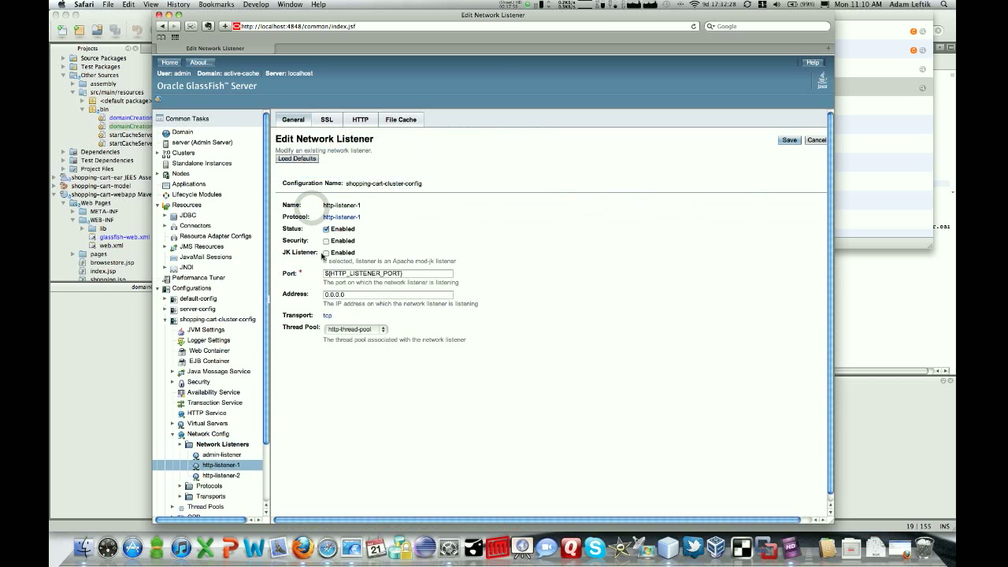
{"action": "left_click", "coordinate": [325, 254]}
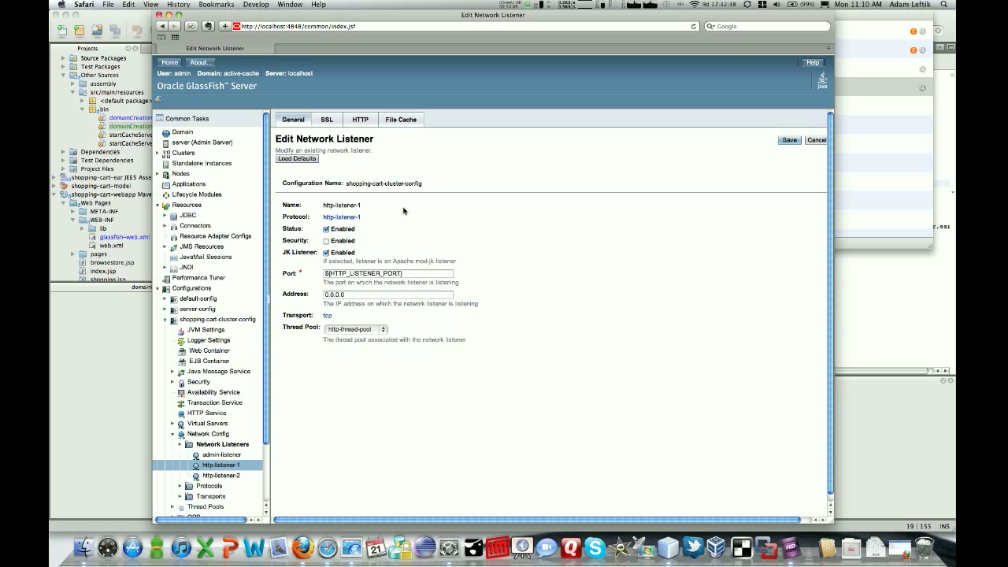
{"action": "left_click", "coordinate": [790, 140]}
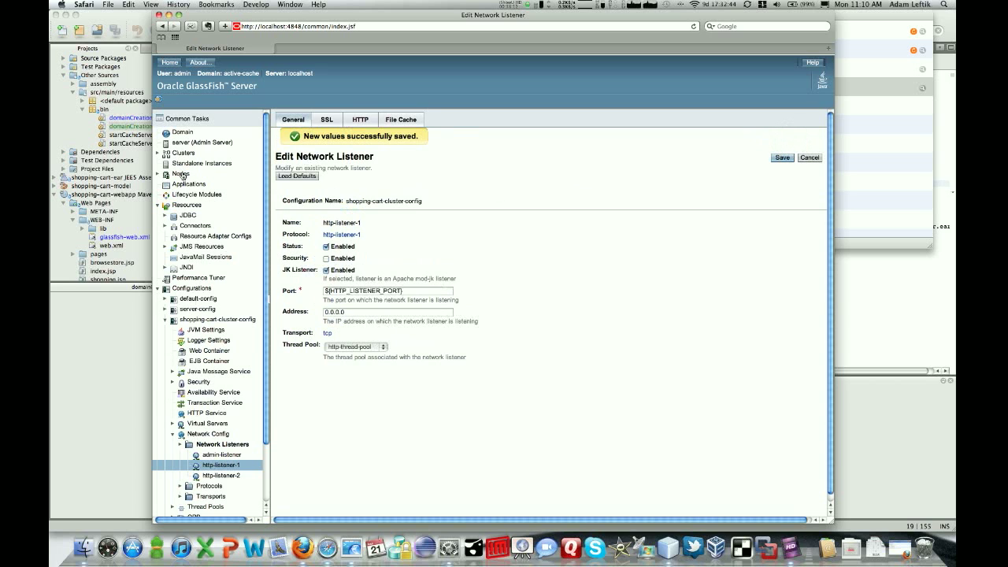
Step: Start the shopping-cart-cluster from the list of clusters
{"action": "left_click", "coordinate": [181, 156]}
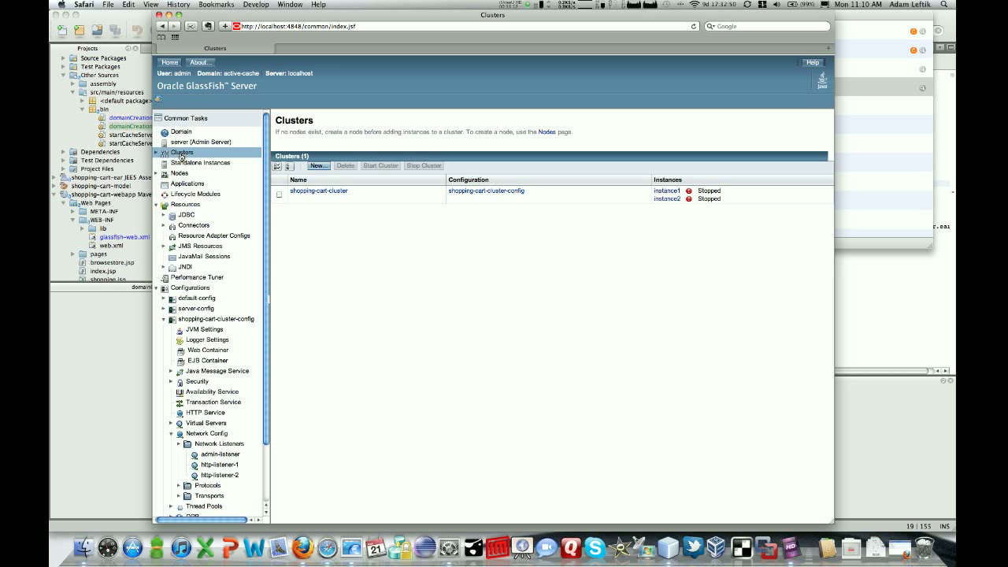
{"action": "left_click", "coordinate": [279, 194]}
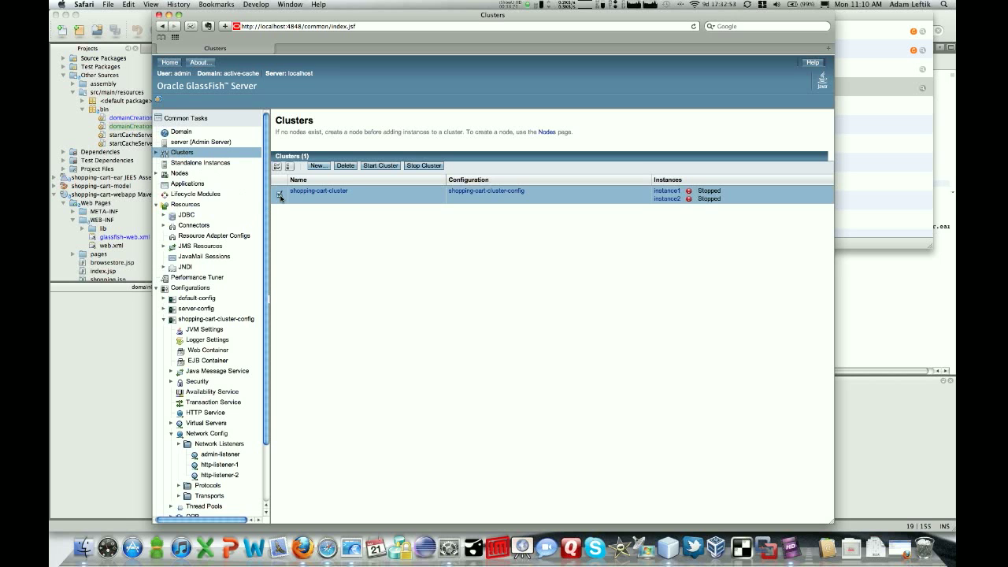
{"action": "left_click", "coordinate": [375, 167]}
{"action": "left_click", "coordinate": [573, 181]}
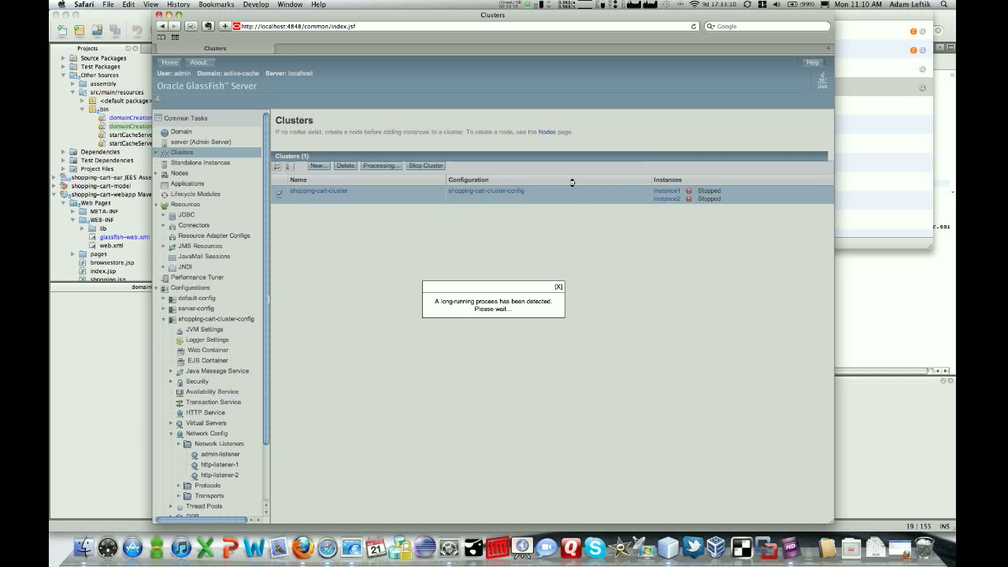
Step: Switch to NetBeans, close domainCreationModJK.sh, and view the code of ViewShoppingCart.java in the webapp's oracle.demo.shoppingcart.servlets package
{"action": "left_click", "coordinate": [89, 321]}
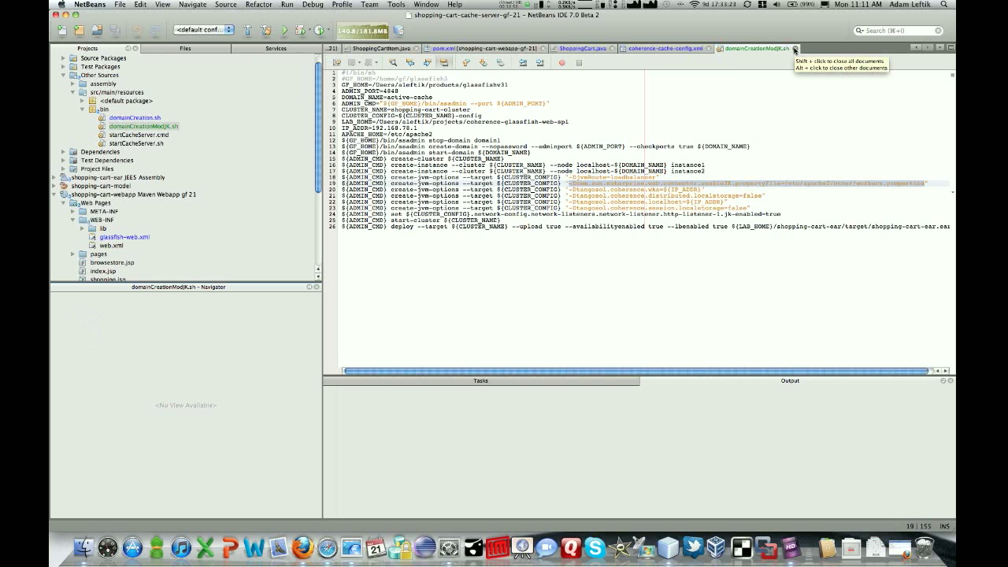
{"action": "left_click", "coordinate": [795, 49]}
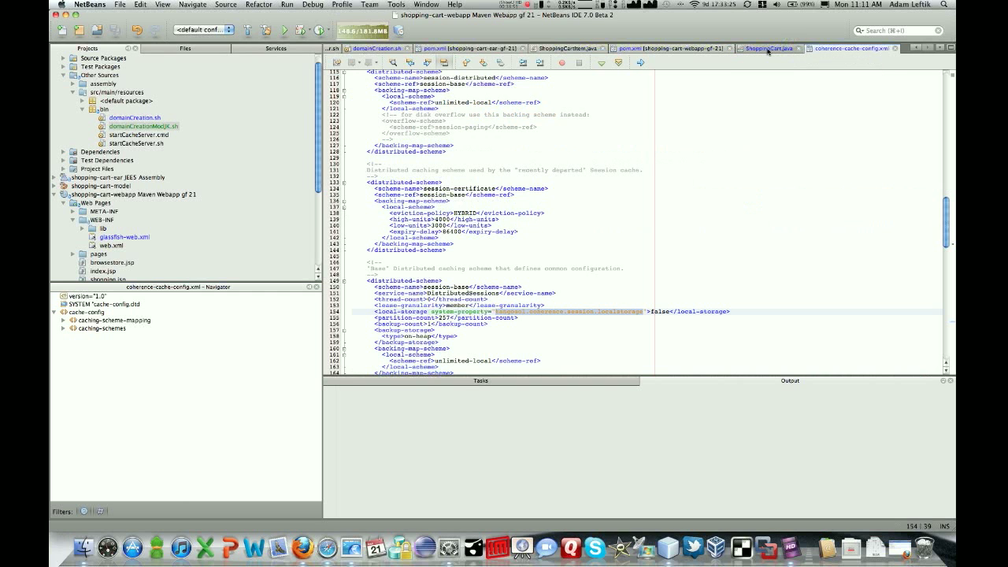
{"action": "scroll", "coordinate": [178, 193], "scroll_direction": "down", "scroll_amount": 5}
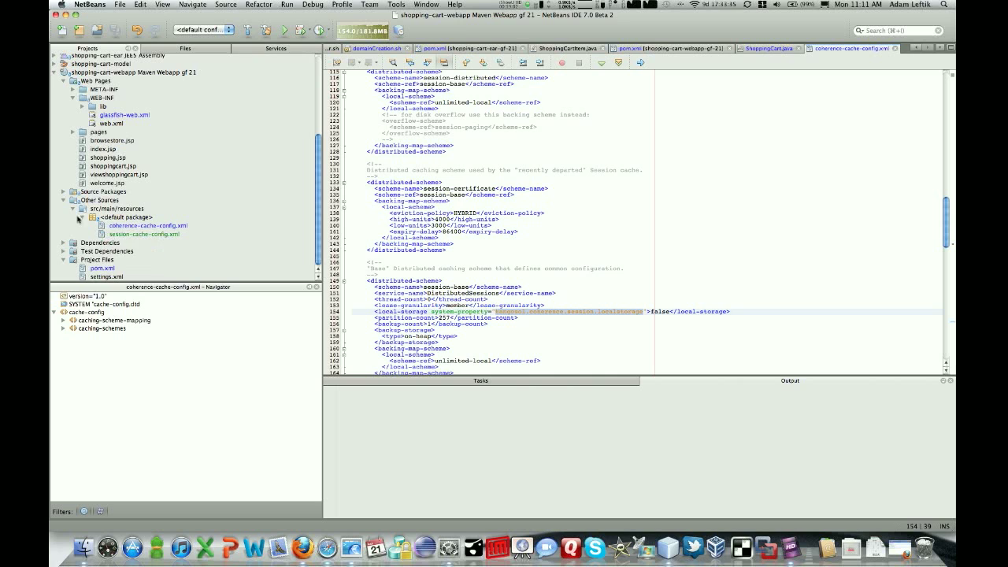
{"action": "left_click", "coordinate": [65, 193]}
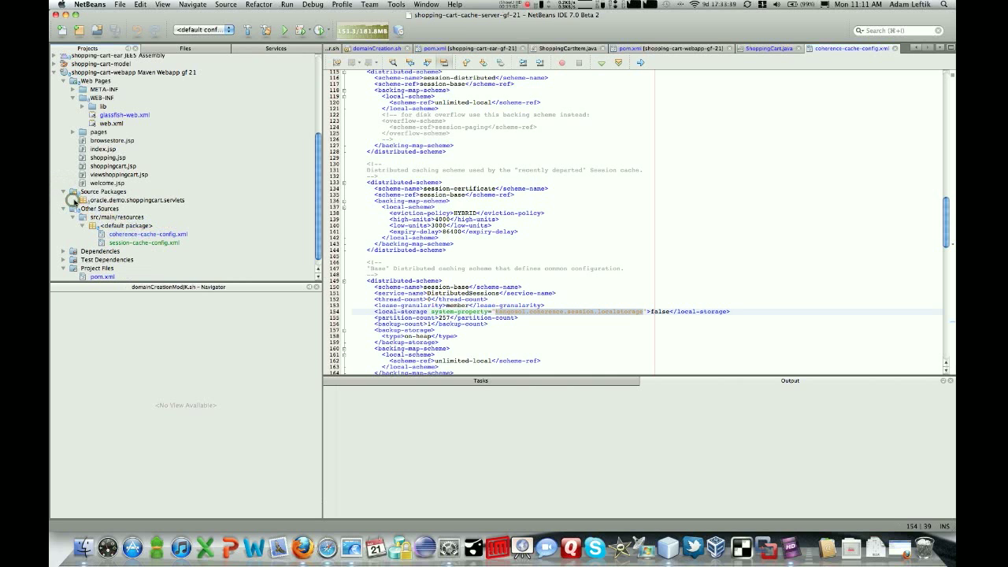
{"action": "left_click", "coordinate": [72, 201]}
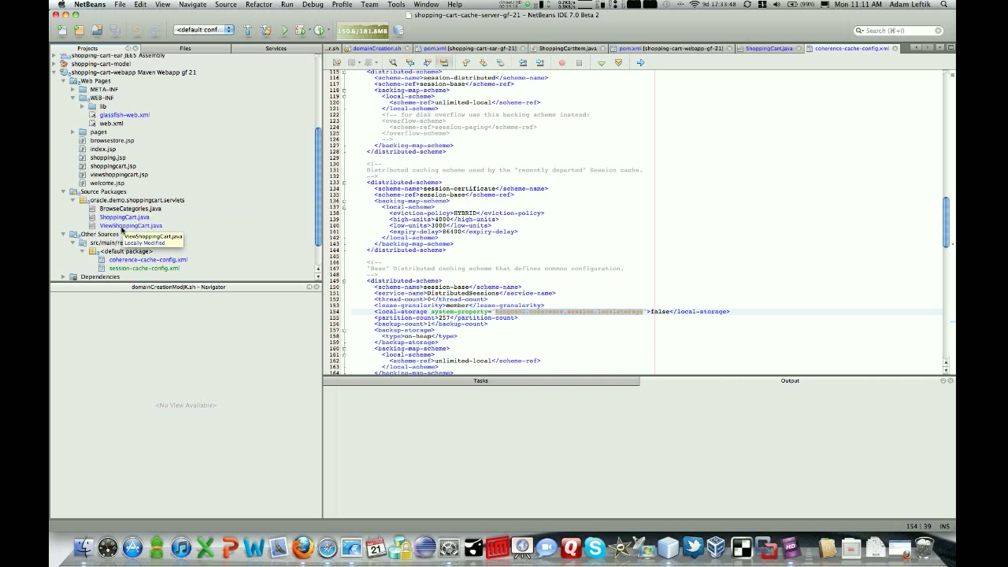
{"action": "double_click", "coordinate": [122, 229]}
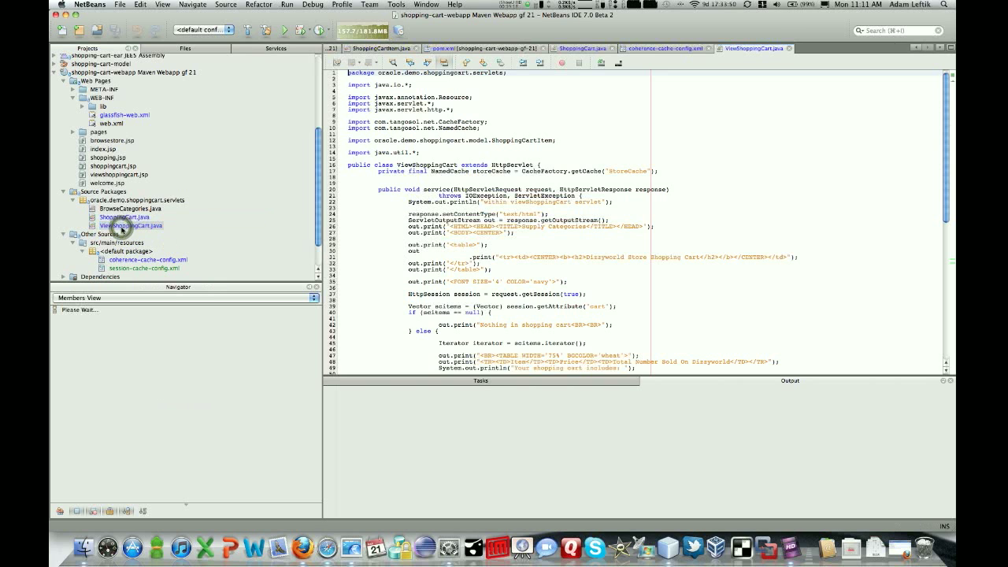
{"action": "scroll", "coordinate": [646, 243], "scroll_direction": "down", "scroll_amount": 4}
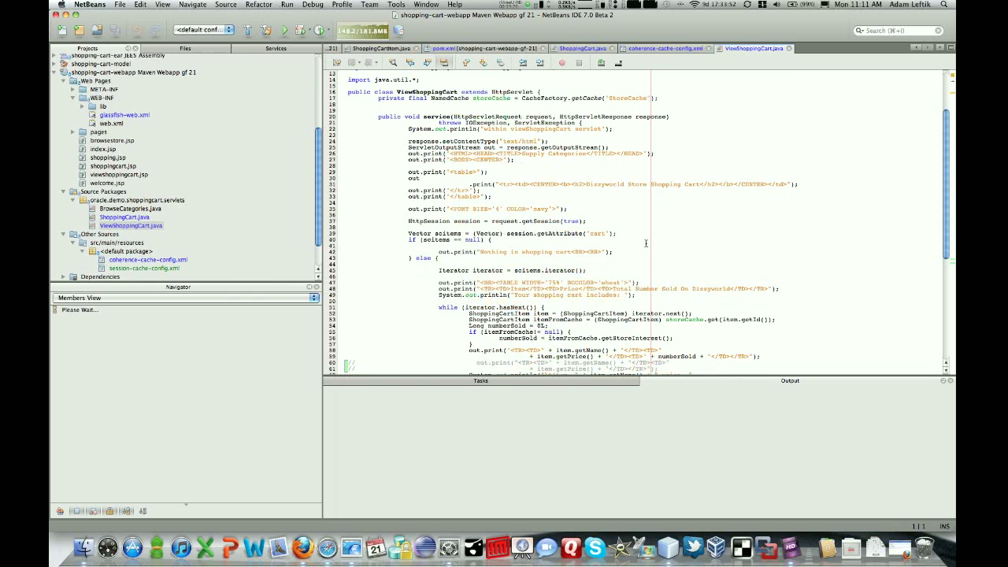
{"action": "scroll", "coordinate": [645, 243], "scroll_direction": "down", "scroll_amount": 3}
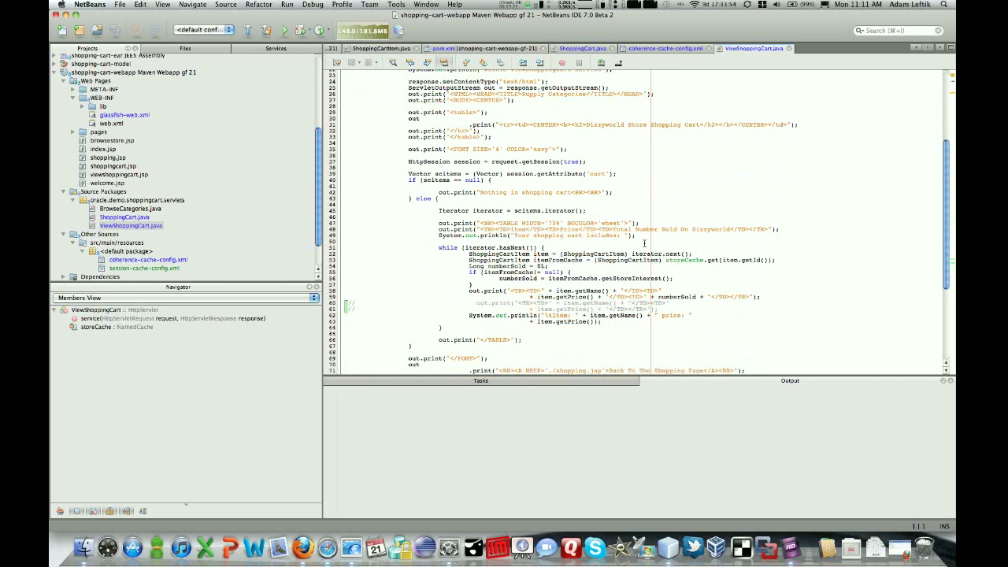
Step: Examine in ViewShoppingCart.java how the StoreCache is obtained and how each cart item's number sold is read from it
{"action": "scroll", "coordinate": [645, 243], "scroll_direction": "down", "scroll_amount": 4}
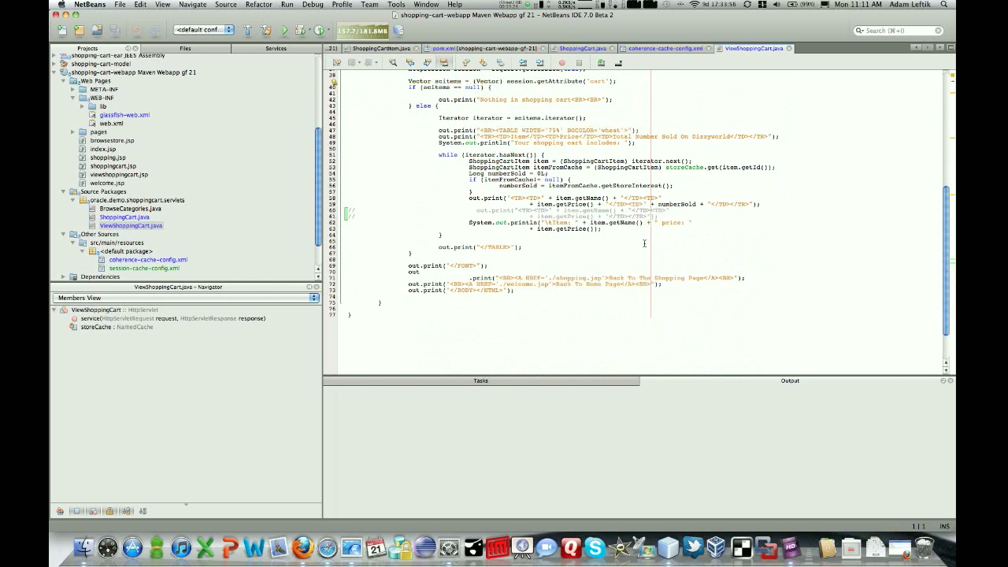
{"action": "scroll", "coordinate": [644, 242], "scroll_direction": "up", "scroll_amount": 3}
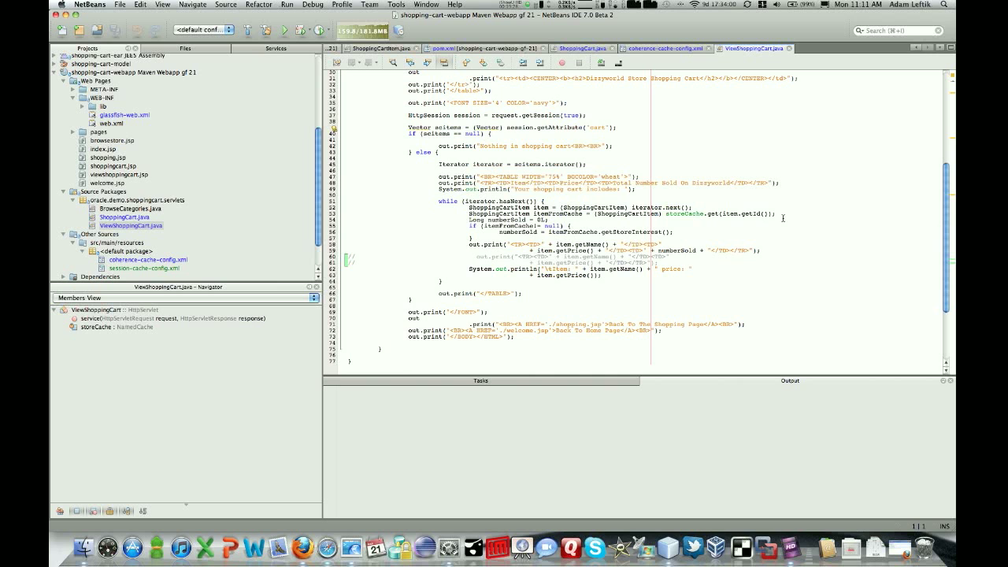
{"action": "scroll", "coordinate": [783, 218], "scroll_direction": "up", "scroll_amount": 6}
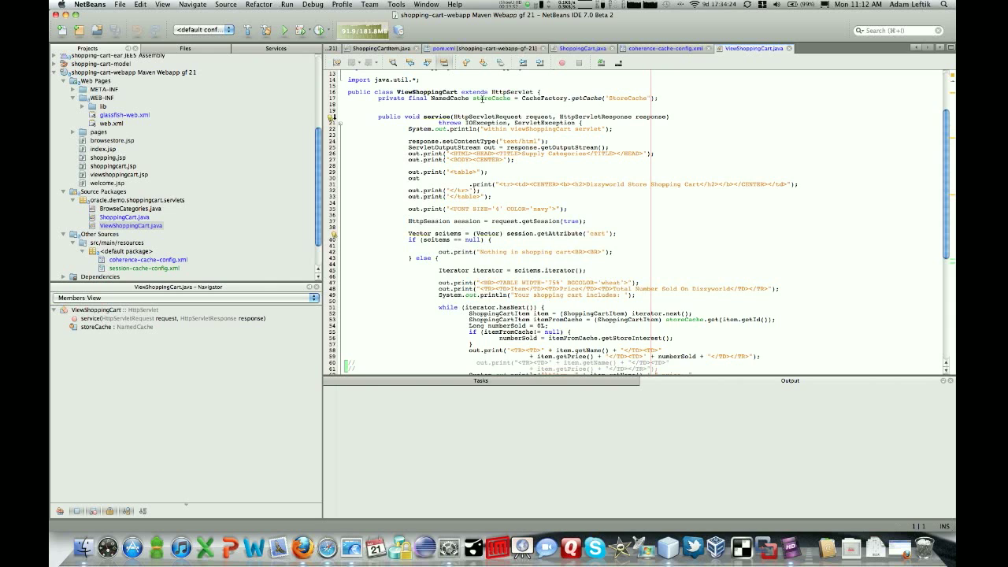
{"action": "scroll", "coordinate": [484, 107], "scroll_direction": "down", "scroll_amount": 4}
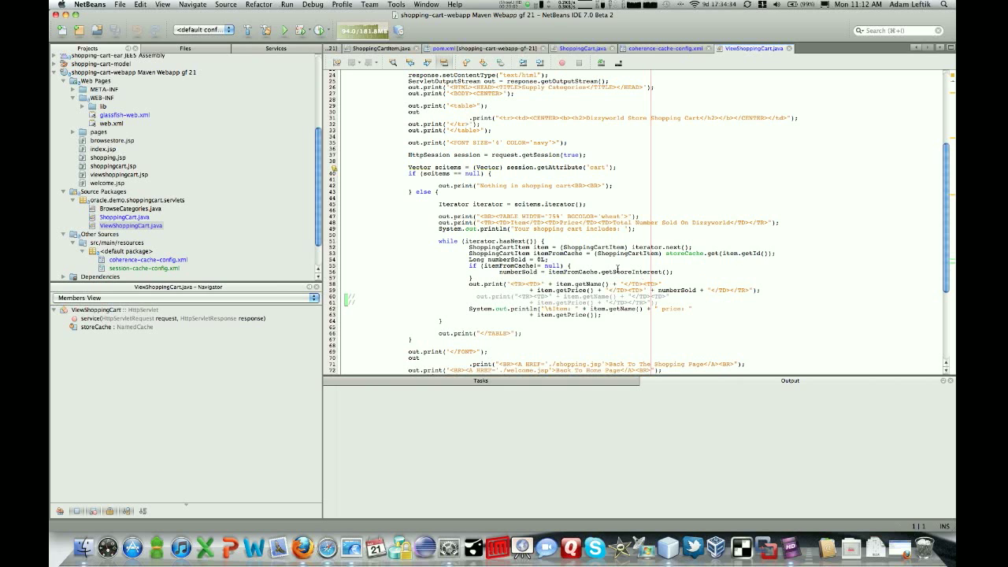
{"action": "scroll", "coordinate": [619, 269], "scroll_direction": "down", "scroll_amount": 3}
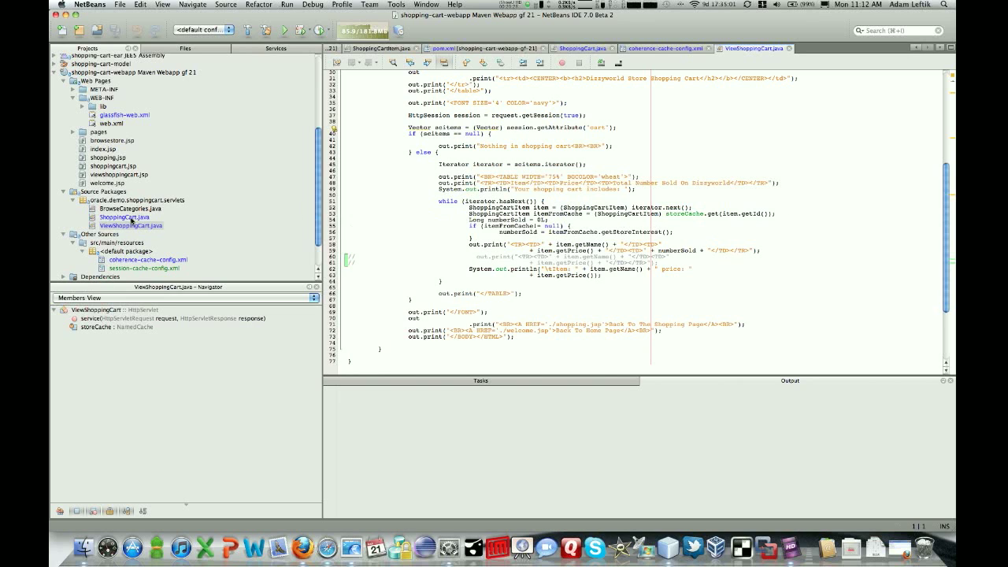
Step: Open ShoppingCart.java from the servlets package and examine how new items are stored in the session's cart and the StoreCache
{"action": "double_click", "coordinate": [128, 218]}
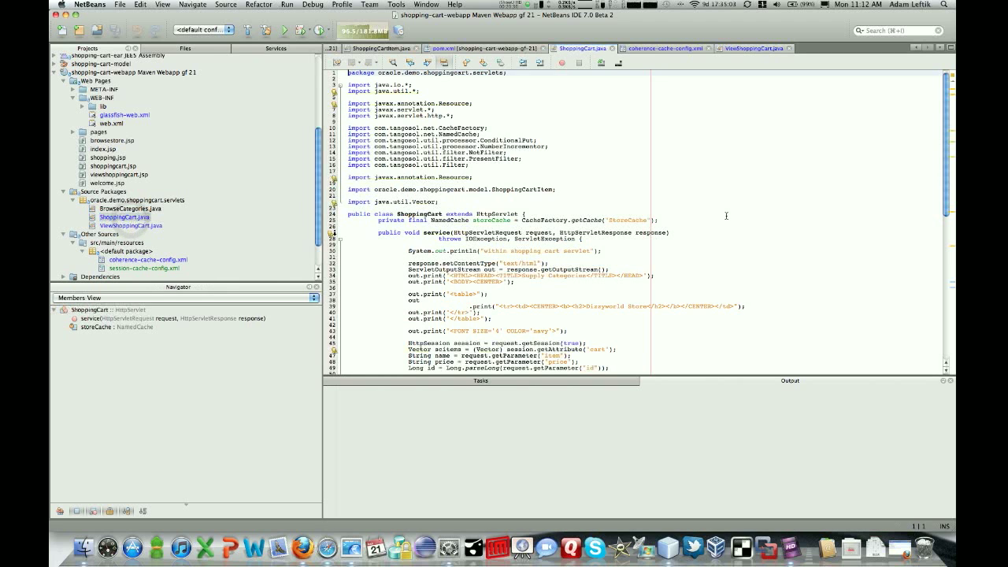
{"action": "scroll", "coordinate": [624, 206], "scroll_direction": "down", "scroll_amount": 5}
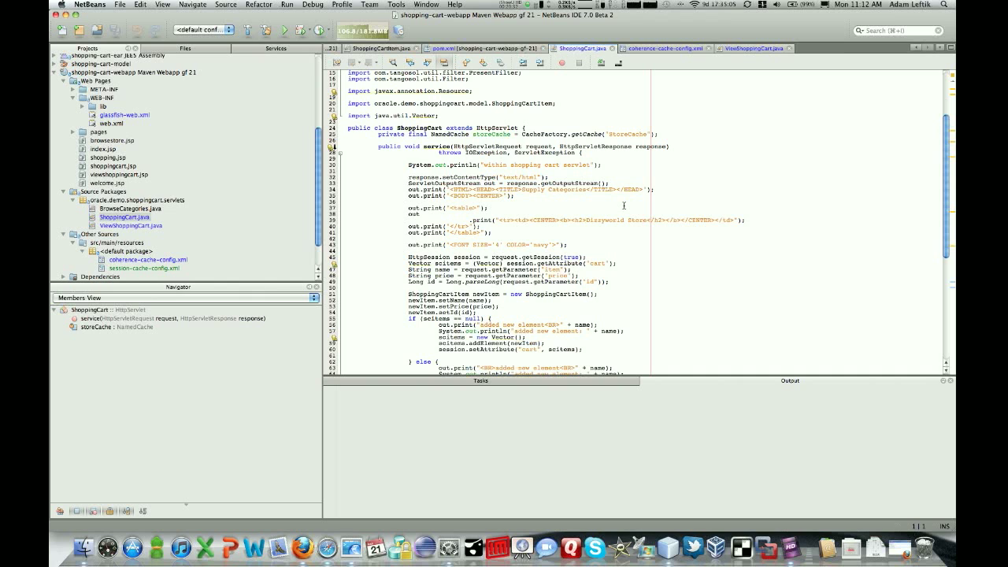
{"action": "scroll", "coordinate": [624, 206], "scroll_direction": "down", "scroll_amount": 4}
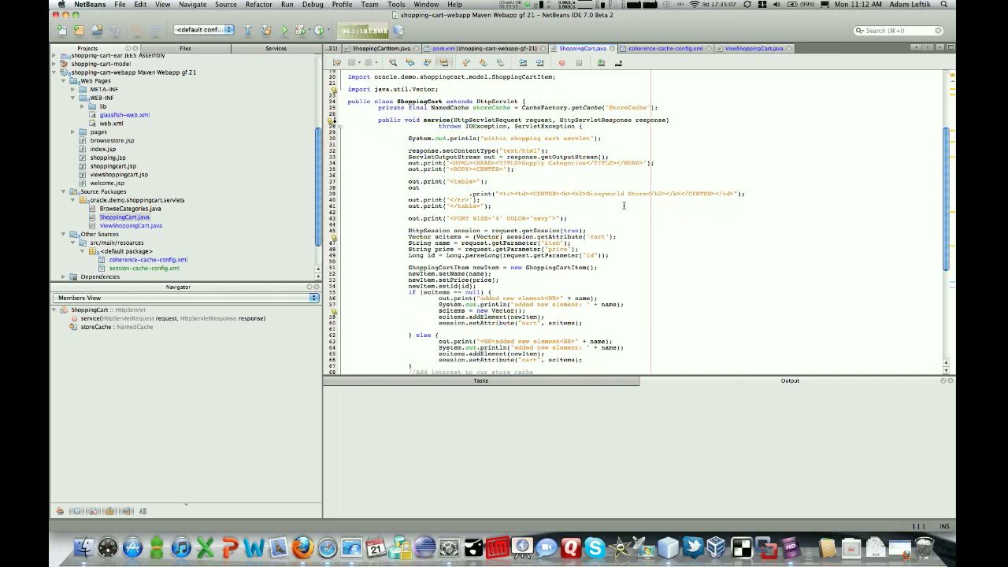
{"action": "left_click", "coordinate": [559, 227]}
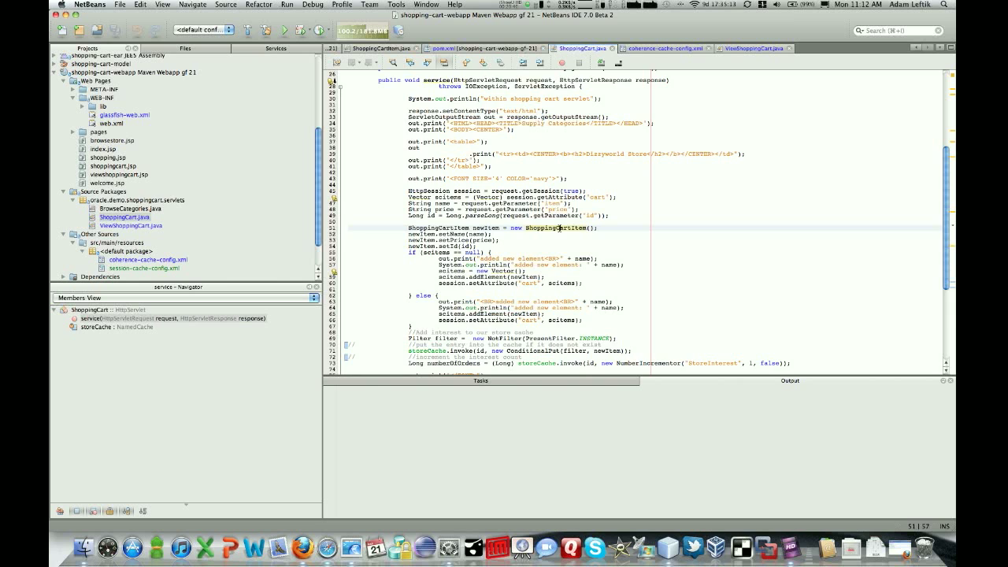
{"action": "scroll", "coordinate": [559, 228], "scroll_direction": "down", "scroll_amount": 4}
{"action": "scroll", "coordinate": [559, 228], "scroll_direction": "up", "scroll_amount": 1}
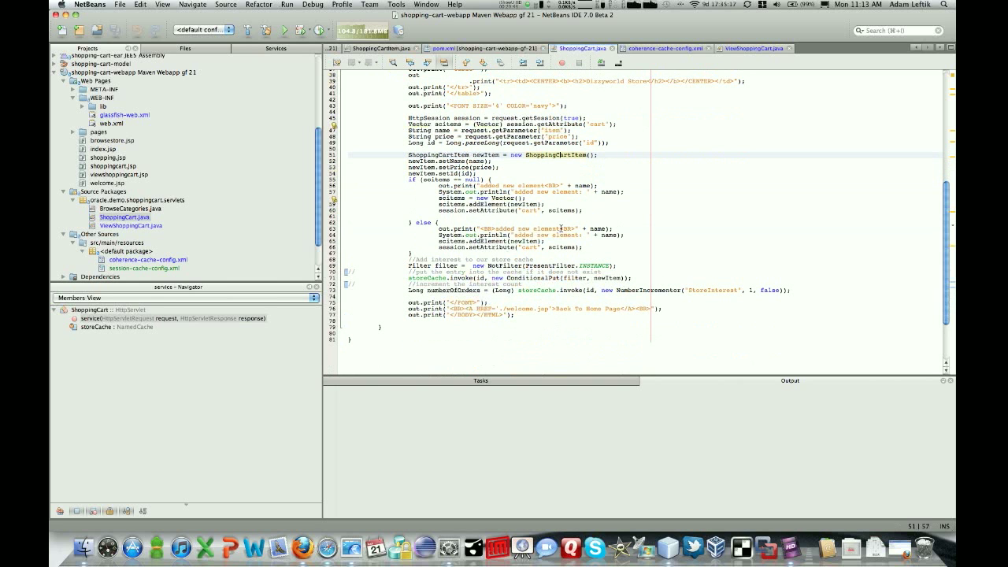
{"action": "scroll", "coordinate": [559, 228], "scroll_direction": "up", "scroll_amount": 6}
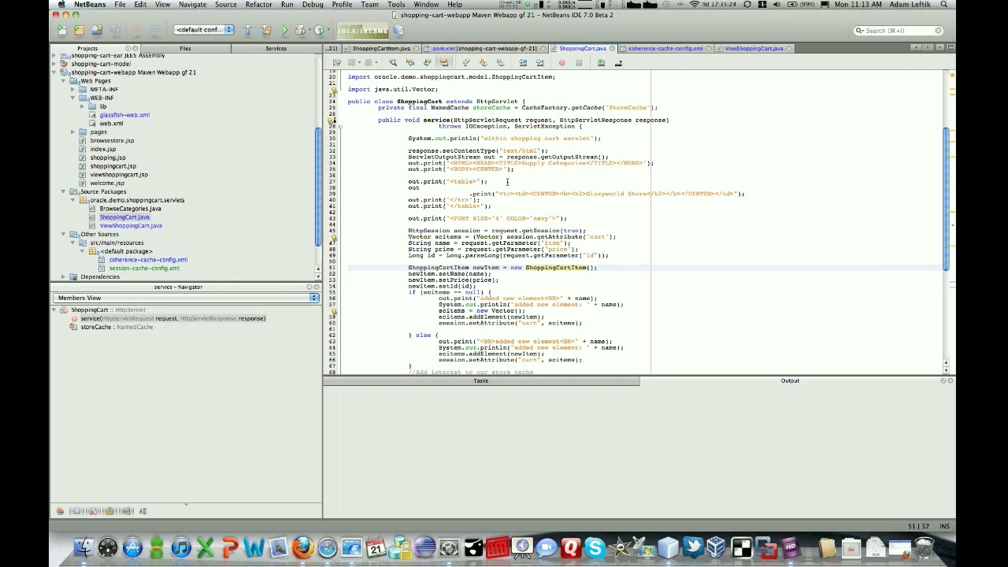
{"action": "scroll", "coordinate": [508, 183], "scroll_direction": "down", "scroll_amount": 3}
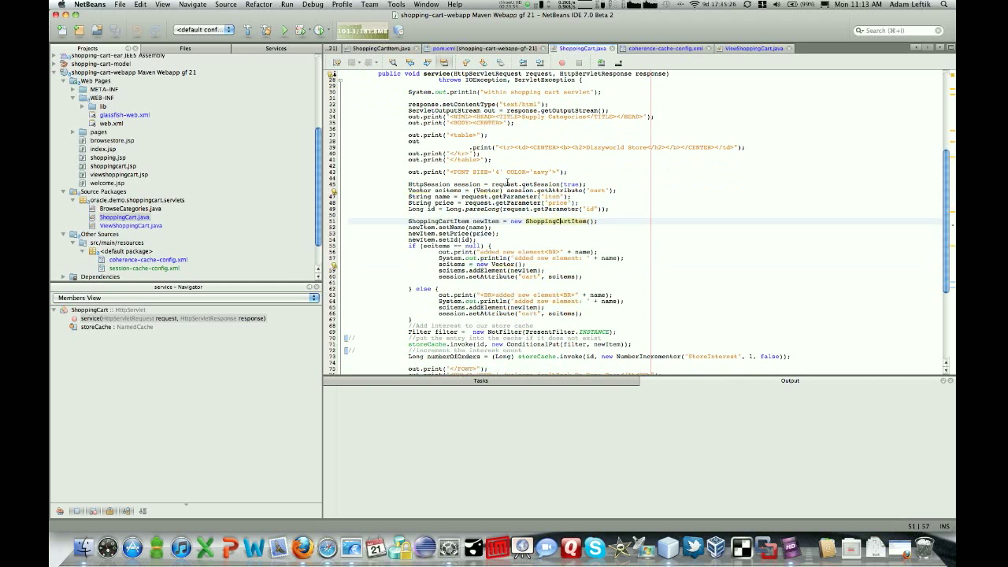
{"action": "scroll", "coordinate": [488, 264], "scroll_direction": "down", "scroll_amount": 1}
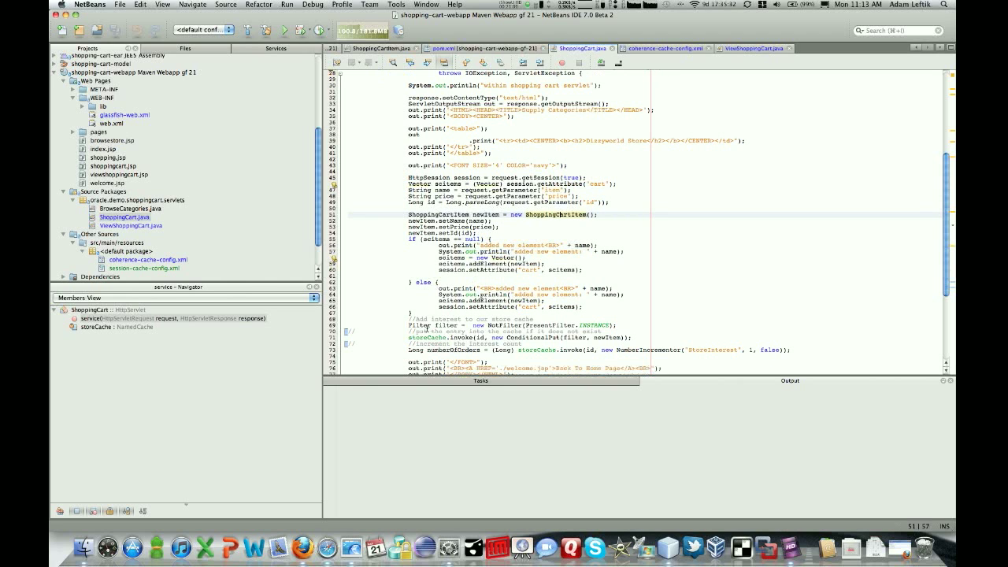
{"action": "scroll", "coordinate": [427, 329], "scroll_direction": "down", "scroll_amount": 1}
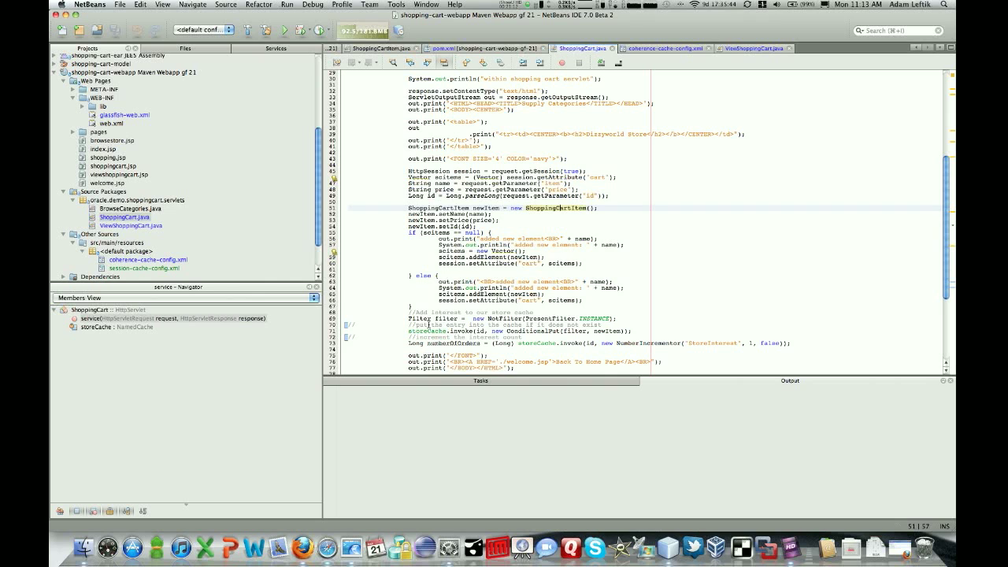
{"action": "scroll", "coordinate": [429, 324], "scroll_direction": "down", "scroll_amount": 2}
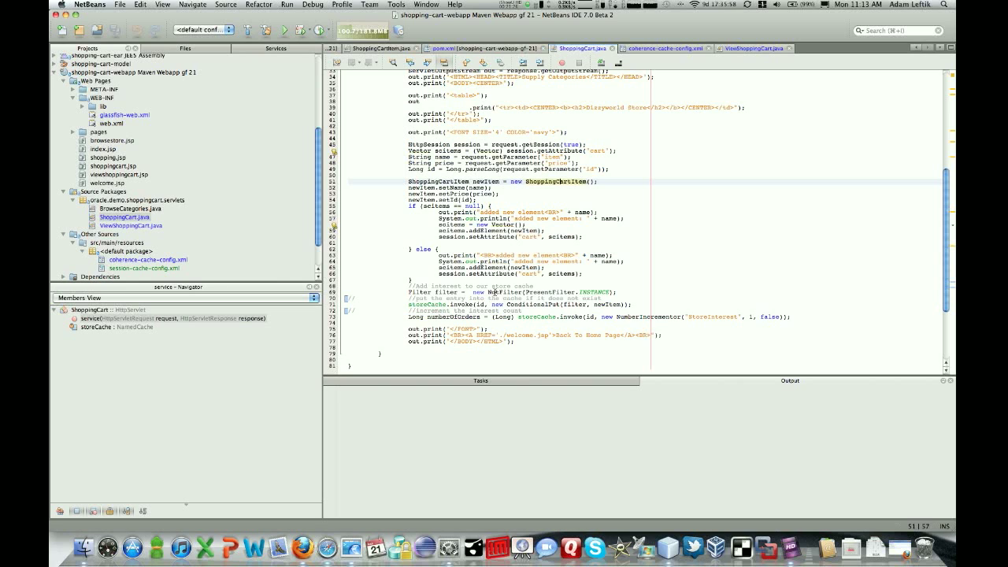
Step: Inspect the ConditionalPut and NumberIncrementor calls on storeCache in ShoppingCart.java, including the filter and StoreInterest arguments
{"action": "left_click", "coordinate": [553, 304]}
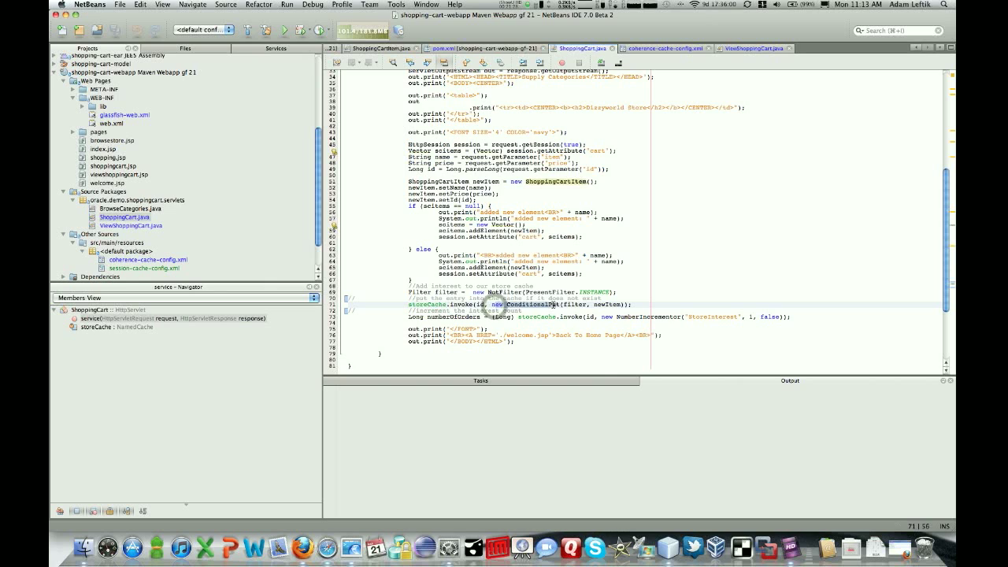
{"action": "left_click", "coordinate": [566, 304]}
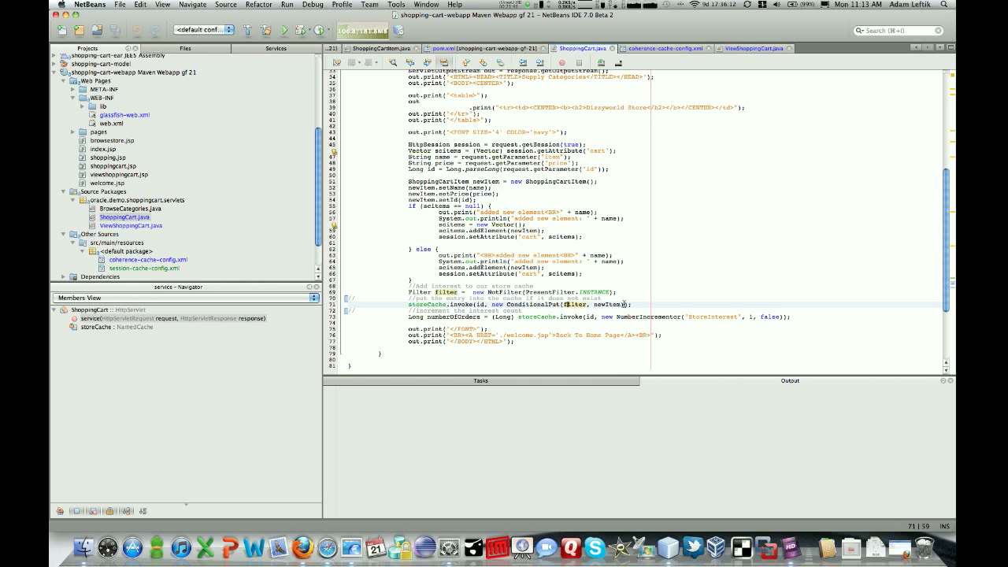
{"action": "triple_click", "coordinate": [439, 318]}
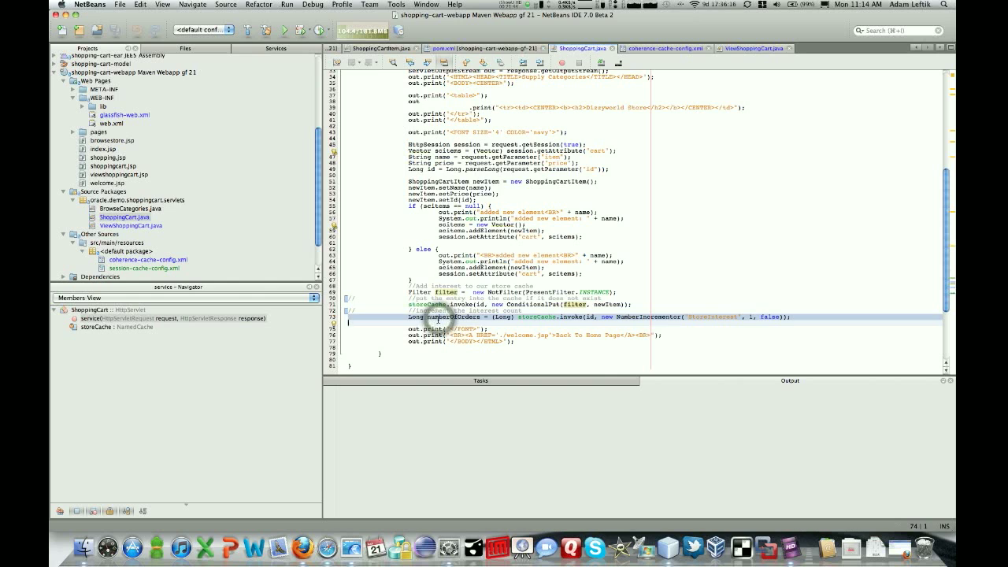
{"action": "left_click", "coordinate": [438, 319]}
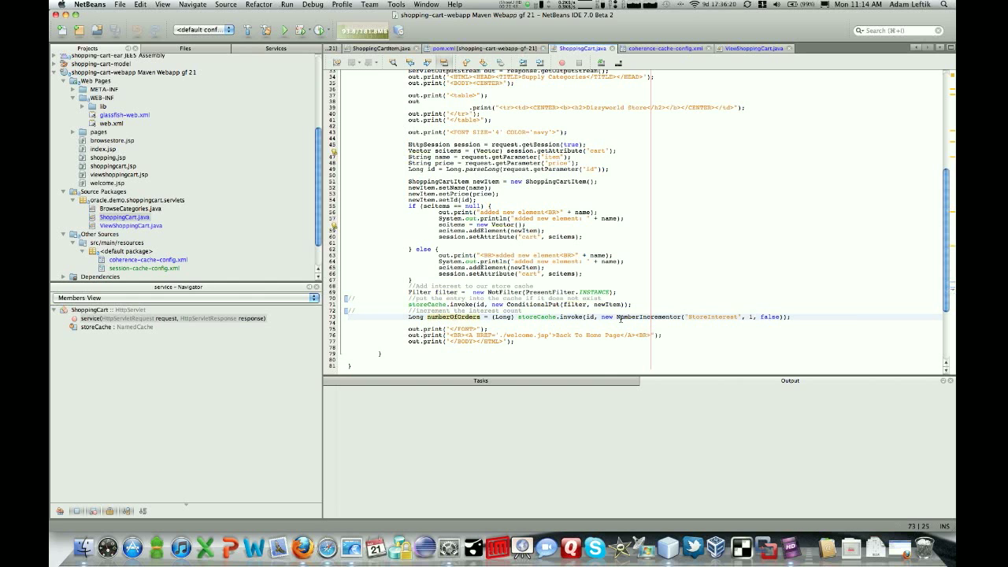
{"action": "left_click", "coordinate": [709, 316]}
{"action": "scroll", "coordinate": [668, 312], "scroll_direction": "up", "scroll_amount": 10}
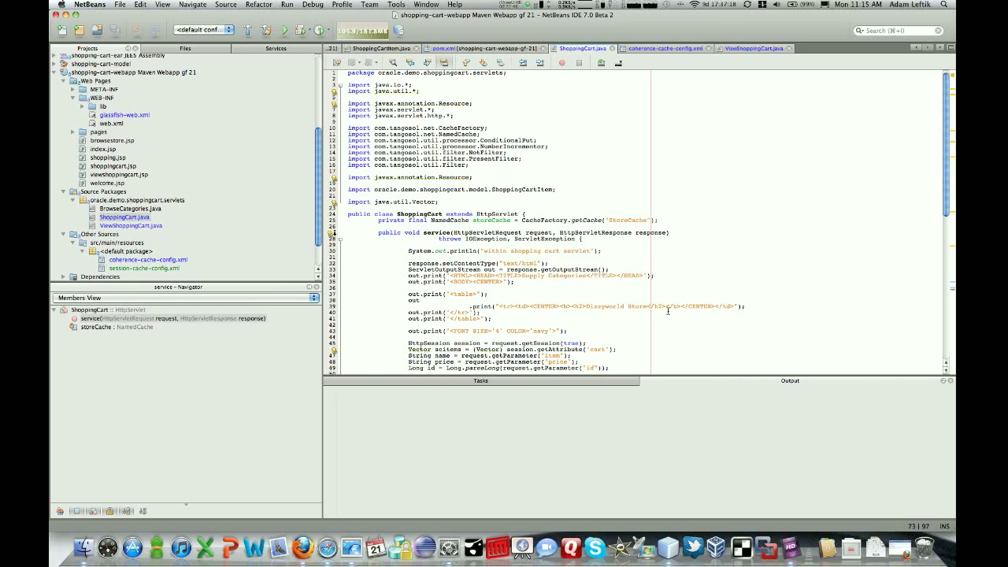
{"action": "scroll", "coordinate": [668, 311], "scroll_direction": "down", "scroll_amount": 10}
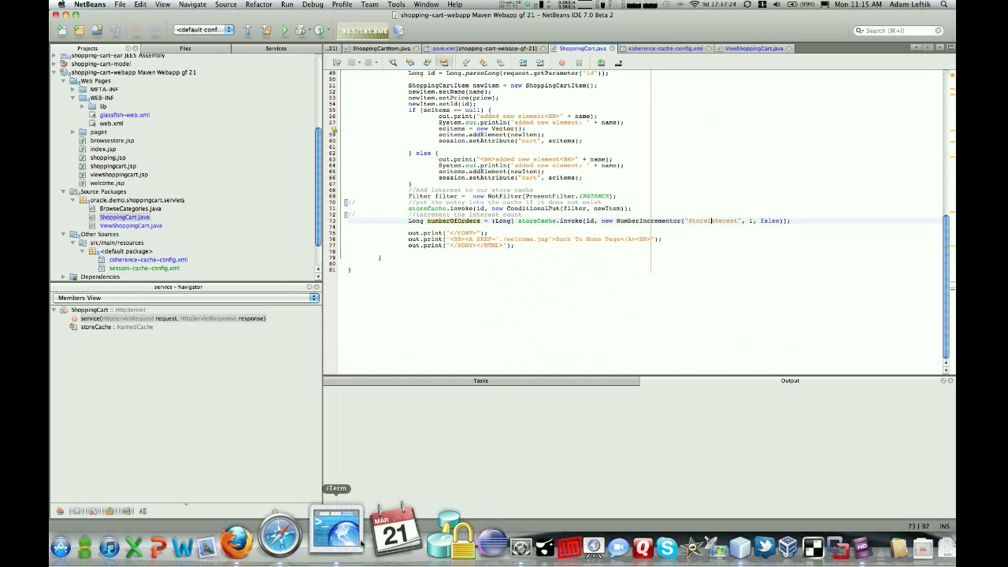
Step: Switch to iTerm, list the coherence-glassfish-web-spi project folder, and build all modules with mvn clean install
{"action": "left_click", "coordinate": [338, 524]}
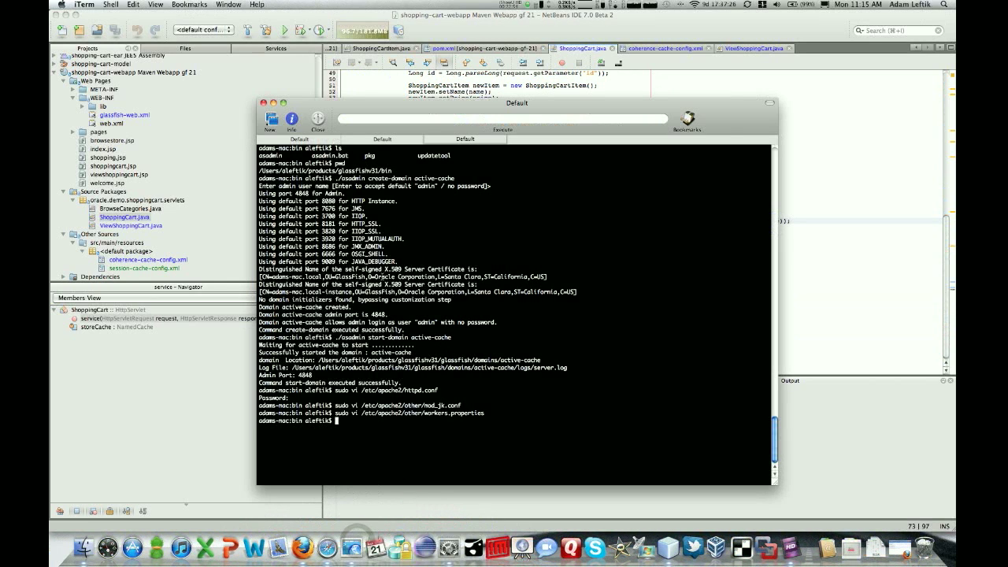
{"action": "left_click", "coordinate": [304, 137]}
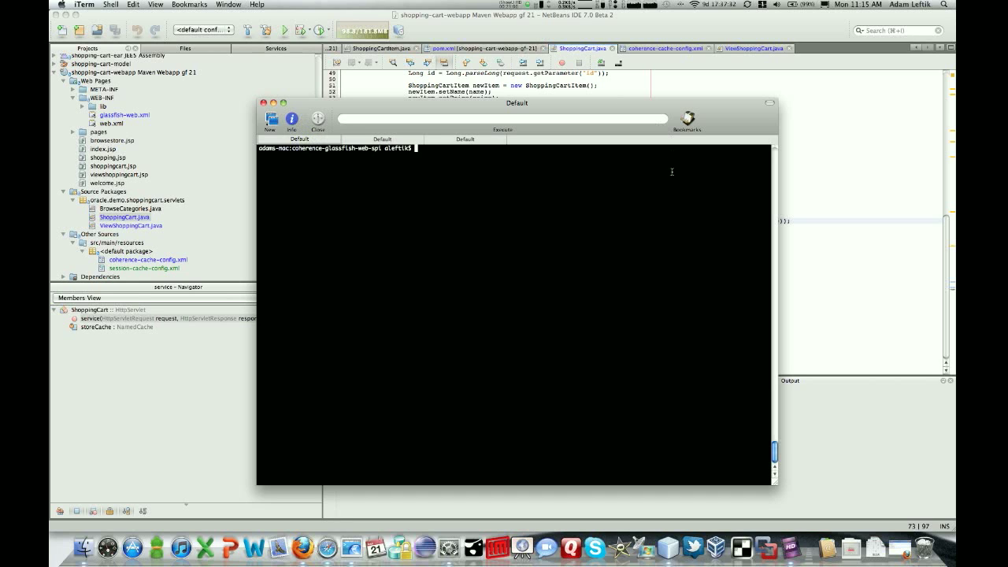
{"action": "type", "text": "ls"}
{"action": "key", "text": "Return"}
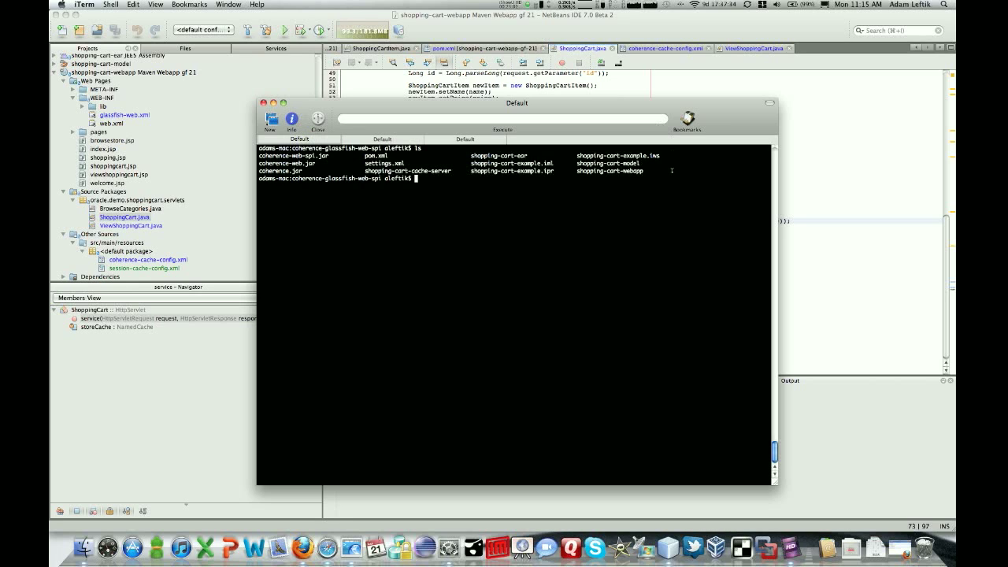
{"action": "type", "text": "mvn clean install"}
{"action": "key", "text": "Return"}
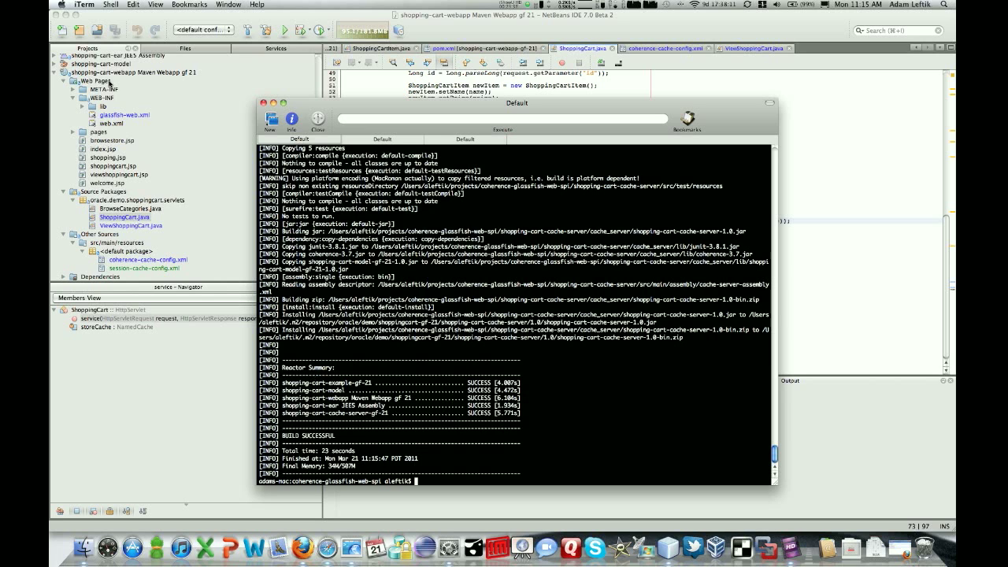
Step: Open startCacheServer.sh from the cache server project's bin folder in NetBeans and examine its java launch line and DefaultCacheServer class
{"action": "scroll", "coordinate": [112, 82], "scroll_direction": "up", "scroll_amount": 5}
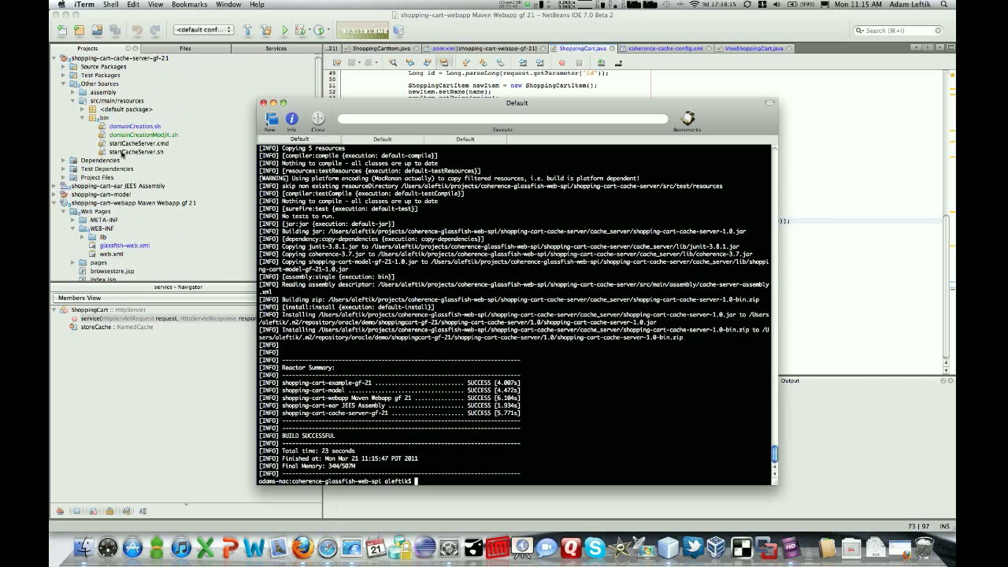
{"action": "left_click", "coordinate": [120, 152]}
{"action": "double_click", "coordinate": [120, 152]}
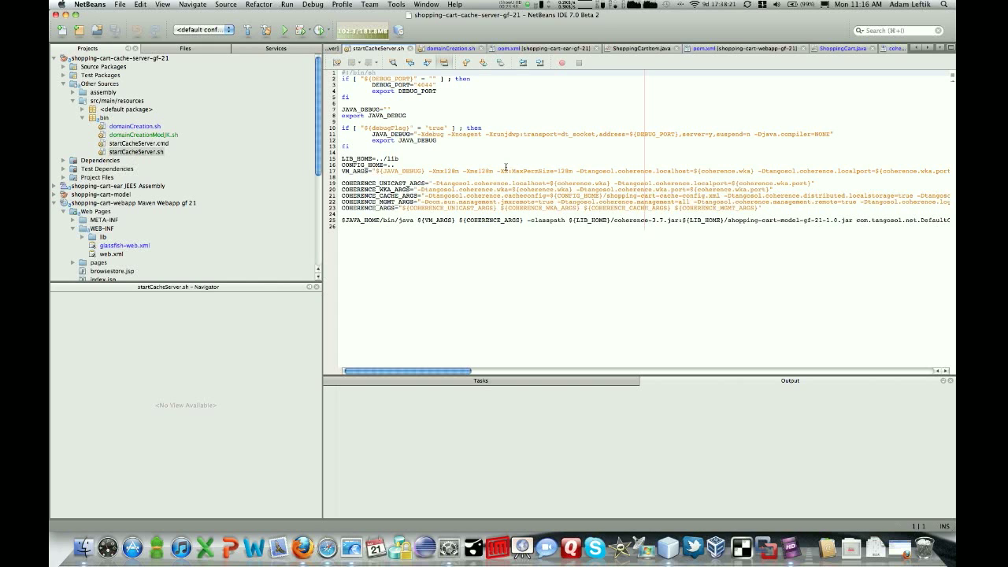
{"action": "left_click_drag", "start_coordinate": [384, 371], "coordinate": [439, 372]}
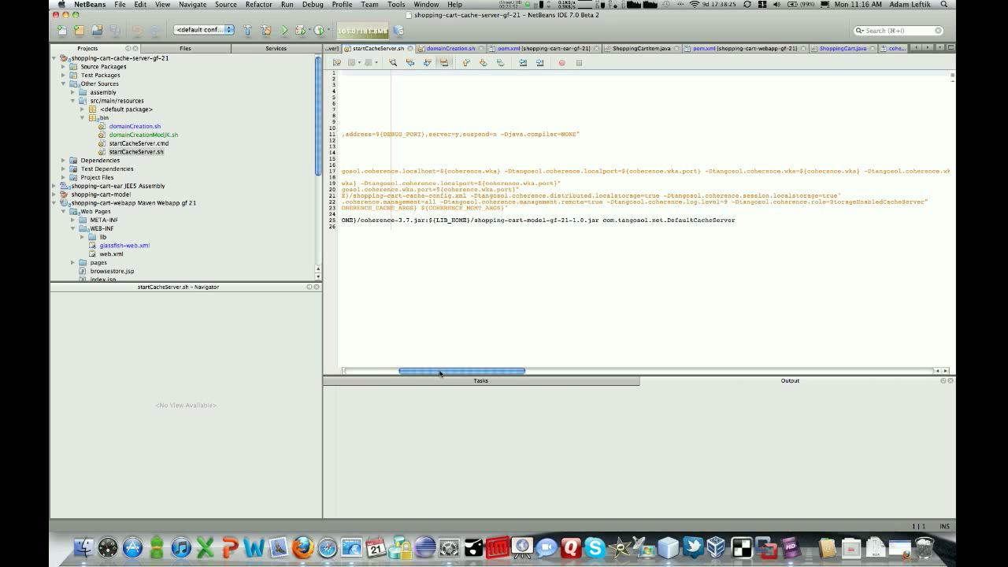
{"action": "double_click", "coordinate": [604, 220]}
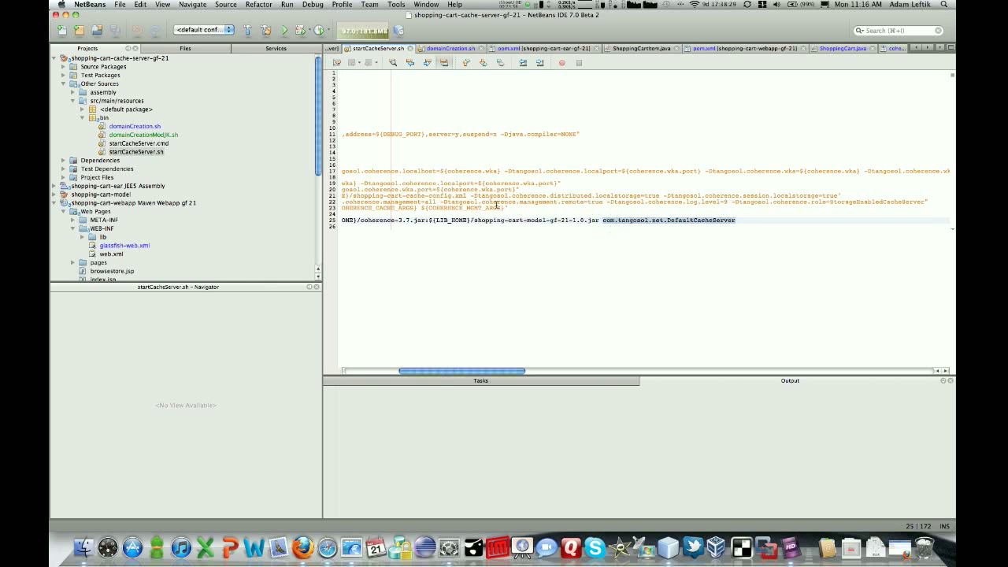
{"action": "left_click", "coordinate": [492, 222]}
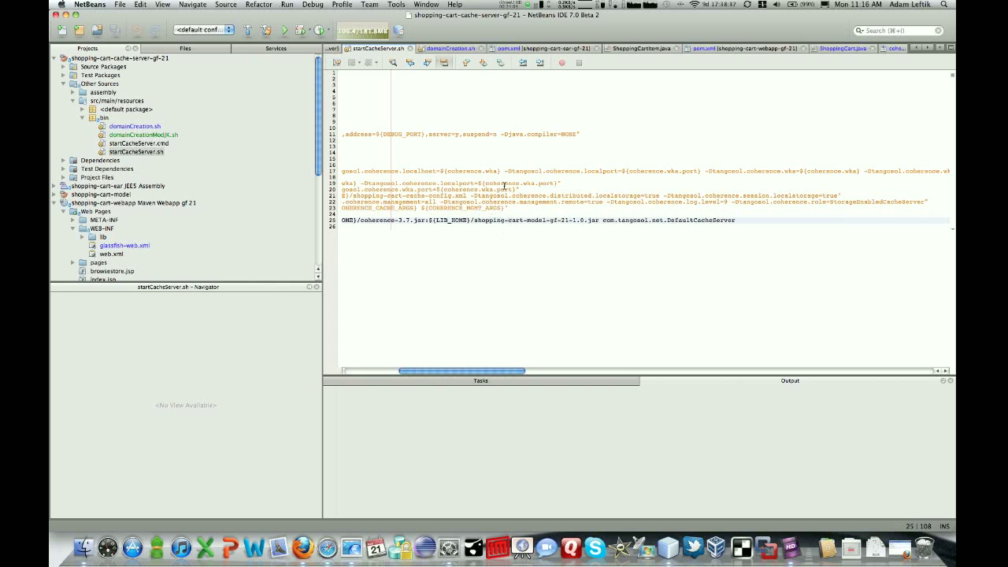
Step: Review the Coherence arguments in startCacheServer.sh, including the local storage settings and the StorageEnabledCacheServer role
{"action": "scroll", "coordinate": [504, 186], "scroll_direction": "left", "scroll_amount": 10}
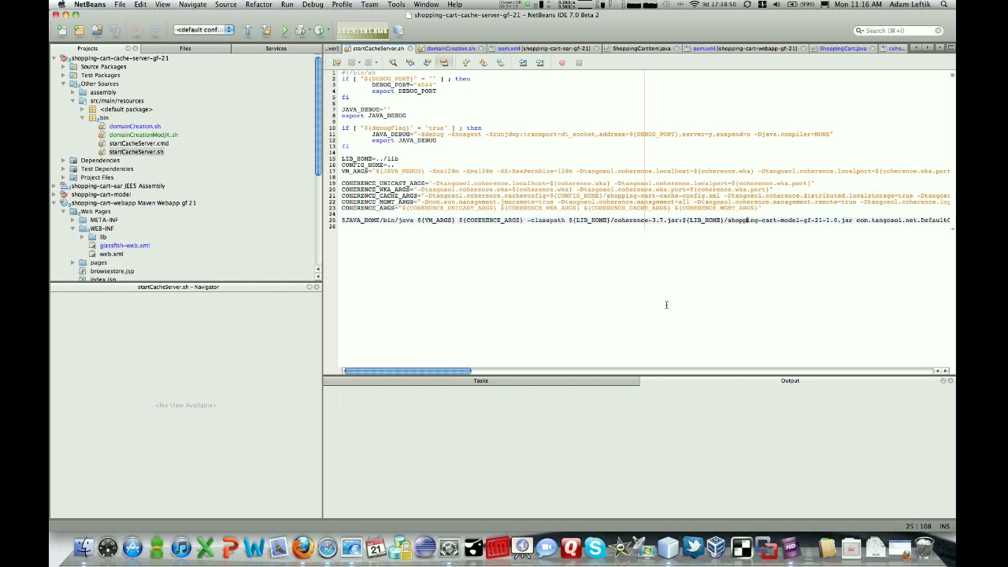
{"action": "left_click_drag", "start_coordinate": [462, 371], "coordinate": [529, 373]}
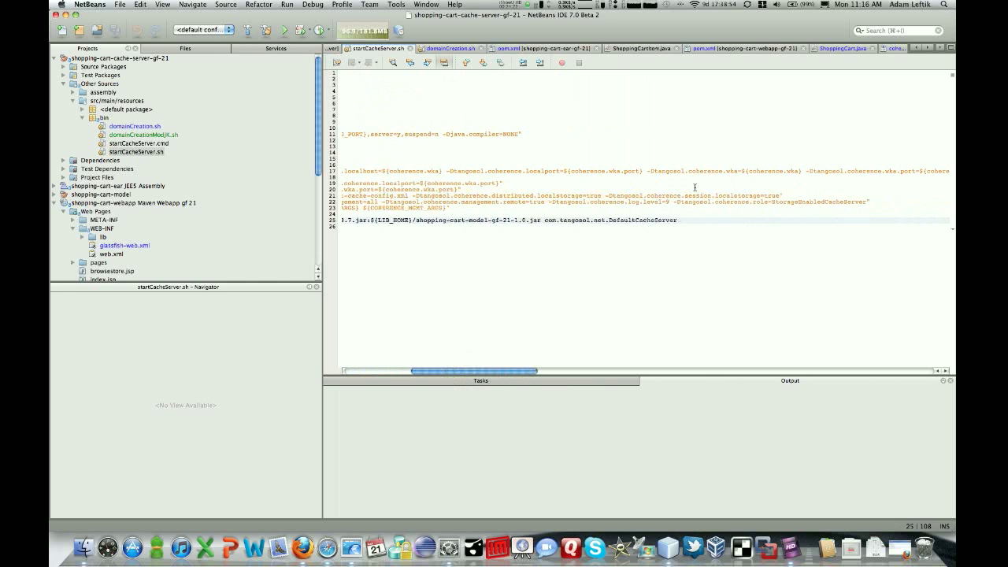
{"action": "double_click", "coordinate": [808, 203]}
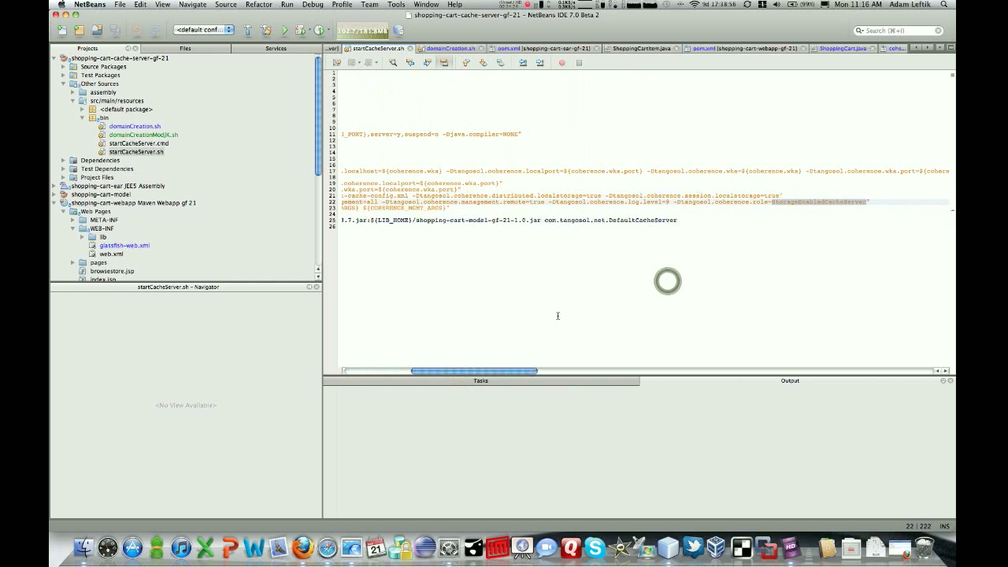
{"action": "left_click_drag", "start_coordinate": [486, 373], "coordinate": [474, 373]}
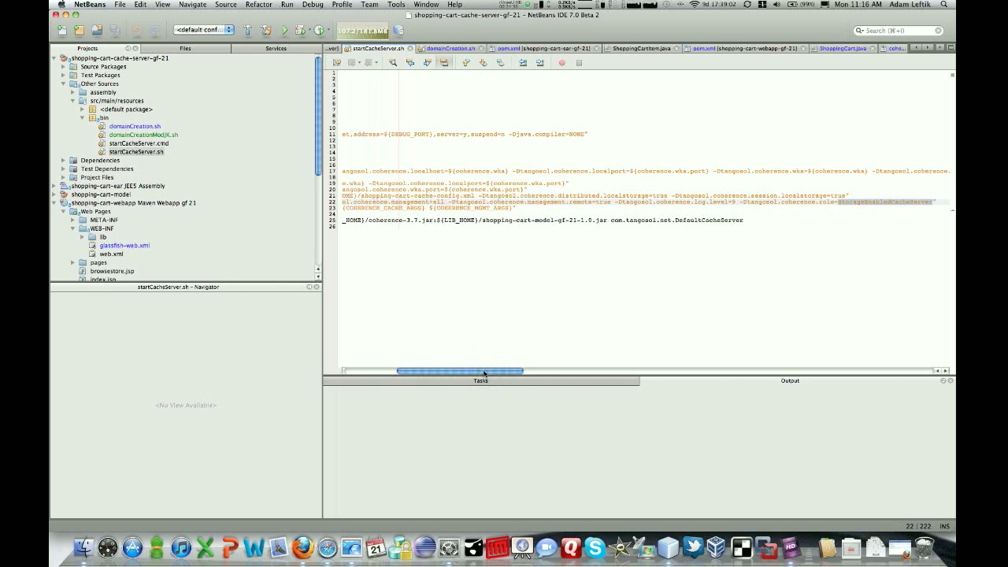
{"action": "scroll", "coordinate": [484, 371], "scroll_direction": "left", "scroll_amount": 5}
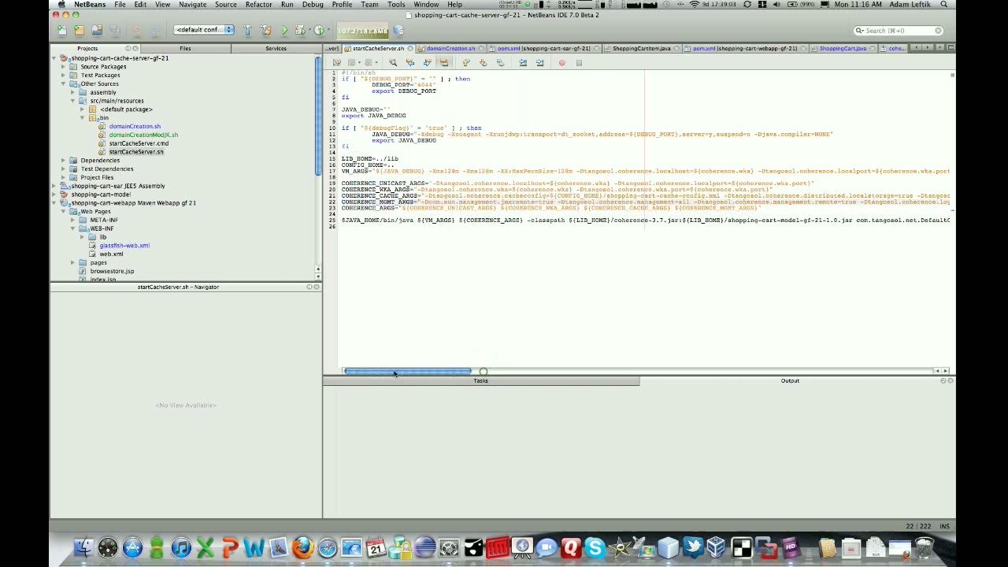
Step: Switch to iTerm's cache server session, print the working directory, list its contents, and change into the bin folder
{"action": "left_click", "coordinate": [351, 547]}
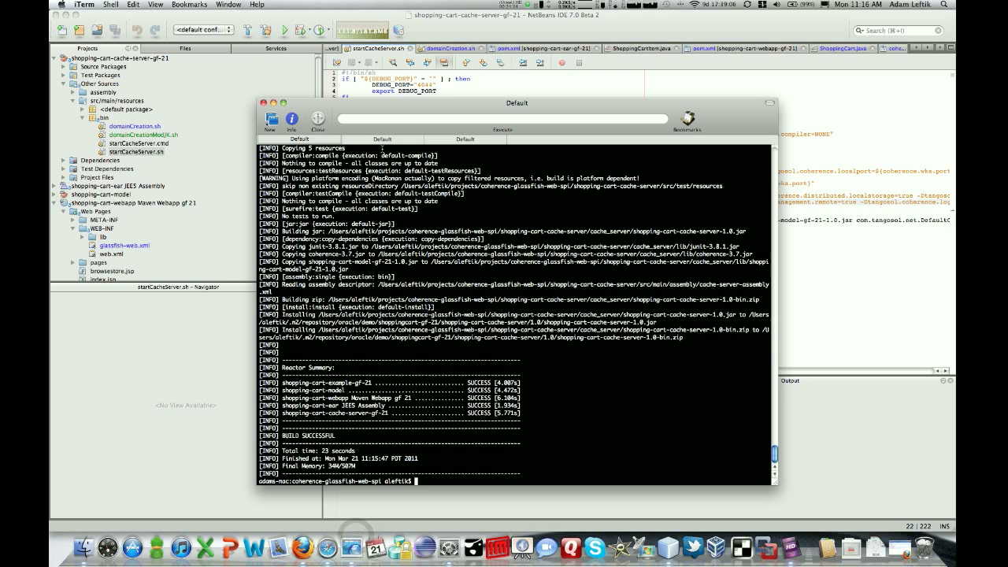
{"action": "left_click", "coordinate": [383, 140]}
{"action": "type", "text": "pwd"}
{"action": "key", "text": "Return"}
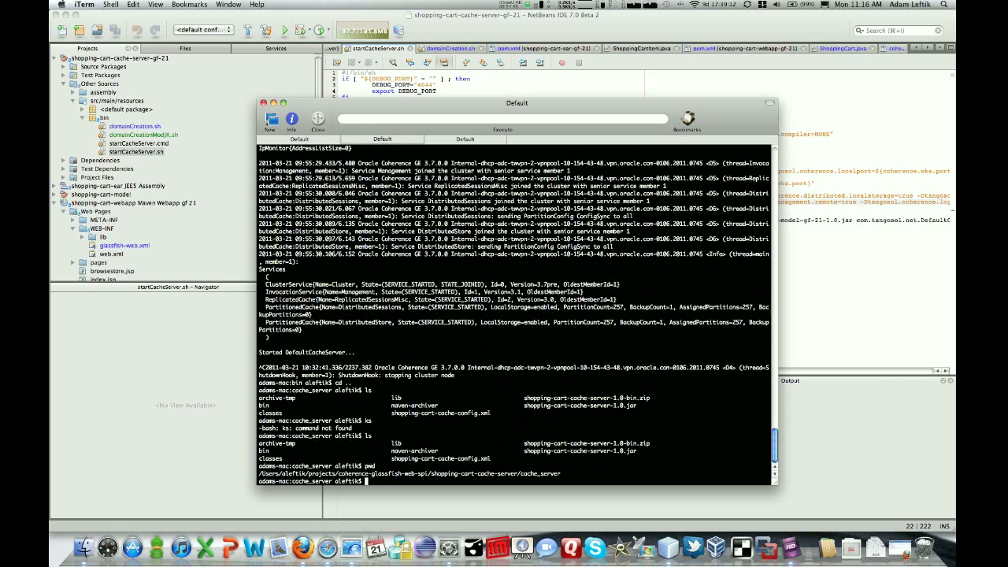
{"action": "type", "text": "ls"}
{"action": "key", "text": "Return"}
{"action": "type", "text": "cd bi"}
{"action": "key", "text": "BackSpace"}
{"action": "key", "text": "BackSpace"}
{"action": "key", "text": "BackSpace"}
{"action": "key", "text": "BackSpace"}
{"action": "type", "text": "d bin"}
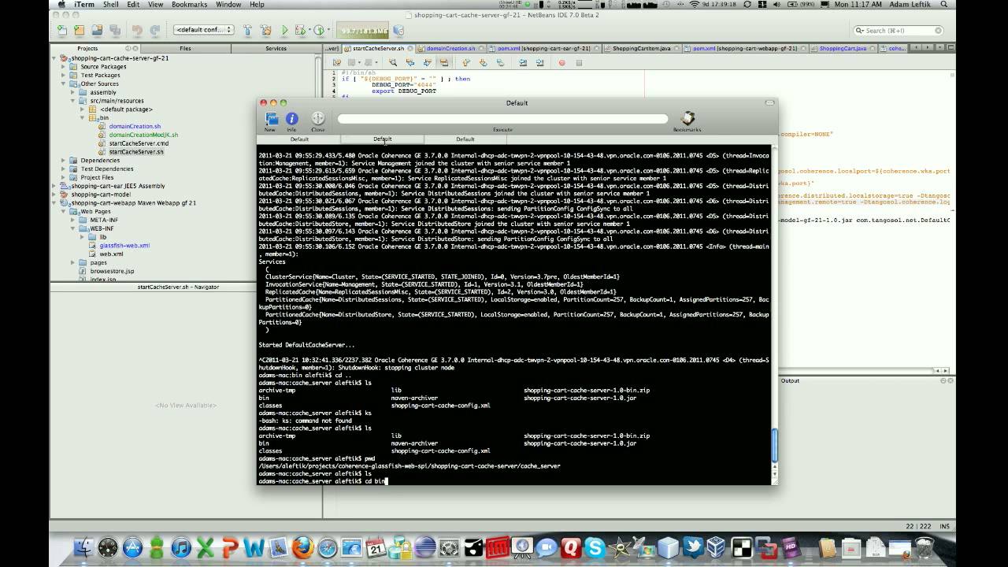
{"action": "key", "text": "Return"}
Step: List the bin folder's scripts and launch the cache server with sh startCacheServer.sh
{"action": "type", "text": "ls"}
{"action": "key", "text": "Return"}
{"action": "type", "text": "./"}
{"action": "key", "text": "BackSpace"}
{"action": "key", "text": "BackSpace"}
{"action": "type", "text": "sh st"}
{"action": "key", "text": "Tab"}
{"action": "type", "text": "sh"}
{"action": "key", "text": "Return"}
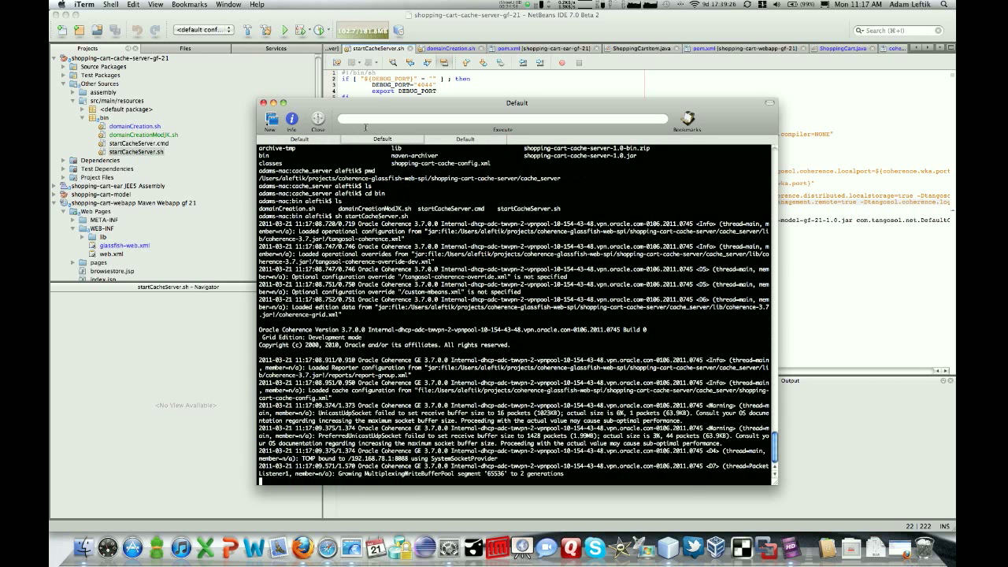
Step: Review the cache server's startup log, including the cluster member set and the started services
{"action": "left_click_drag", "start_coordinate": [370, 107], "coordinate": [384, 80]}
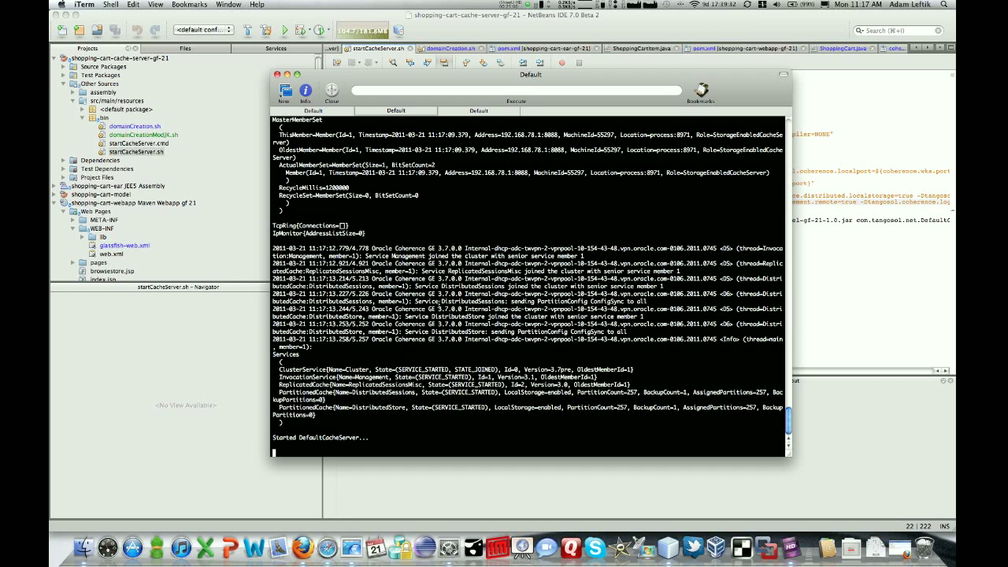
{"action": "scroll", "coordinate": [439, 306], "scroll_direction": "up", "scroll_amount": 3}
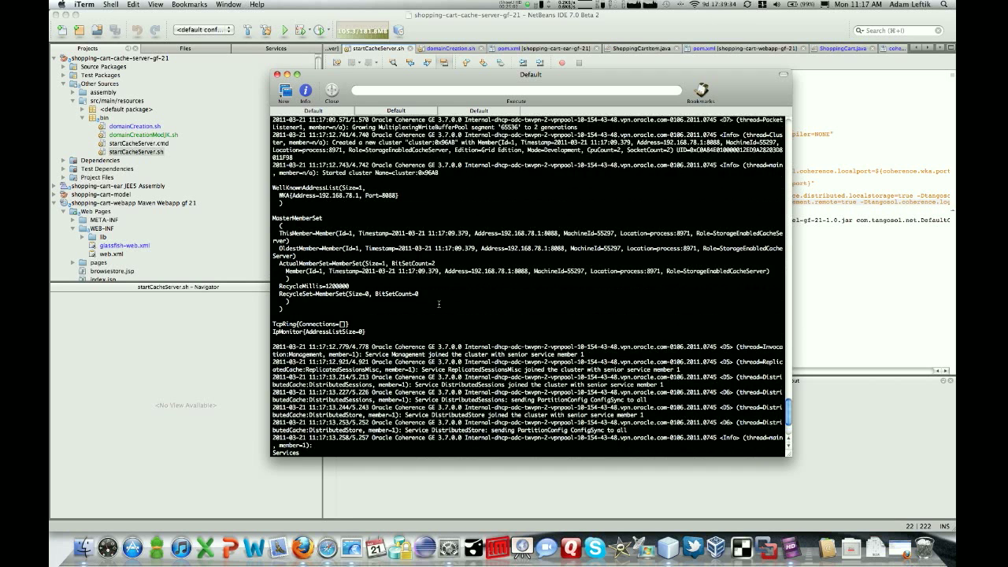
{"action": "scroll", "coordinate": [439, 306], "scroll_direction": "down", "scroll_amount": 3}
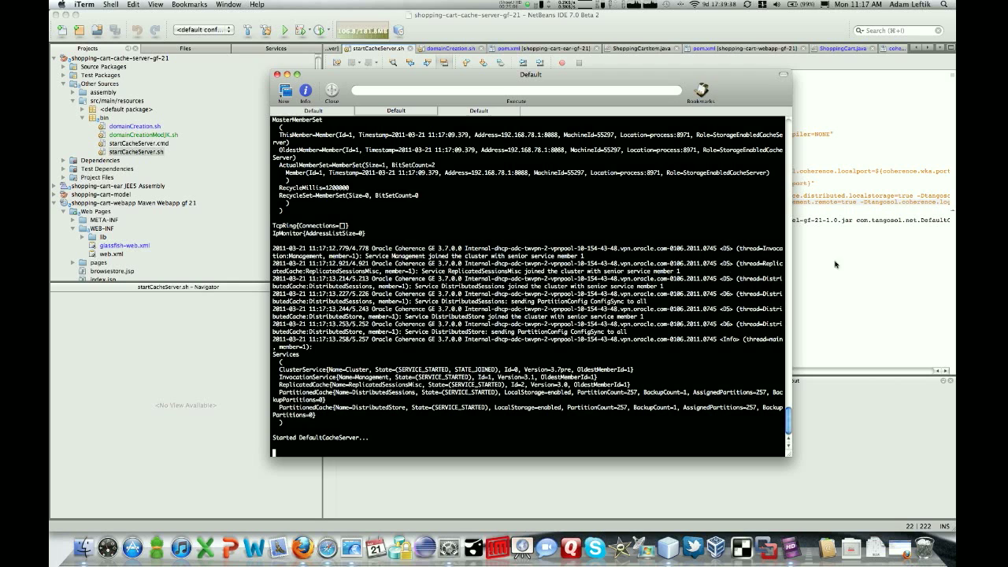
Step: Return to startCacheServer.sh in NetBeans and inspect the shopping-cart-model-gf-21-1.0.jar entry on the launch line's classpath
{"action": "left_click", "coordinate": [858, 221]}
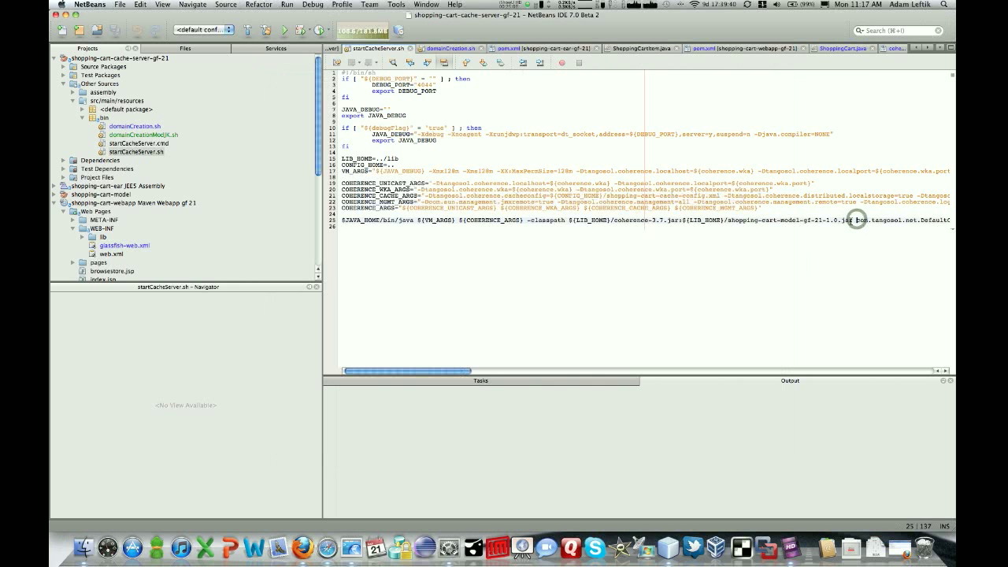
{"action": "left_click_drag", "start_coordinate": [854, 220], "coordinate": [734, 221]}
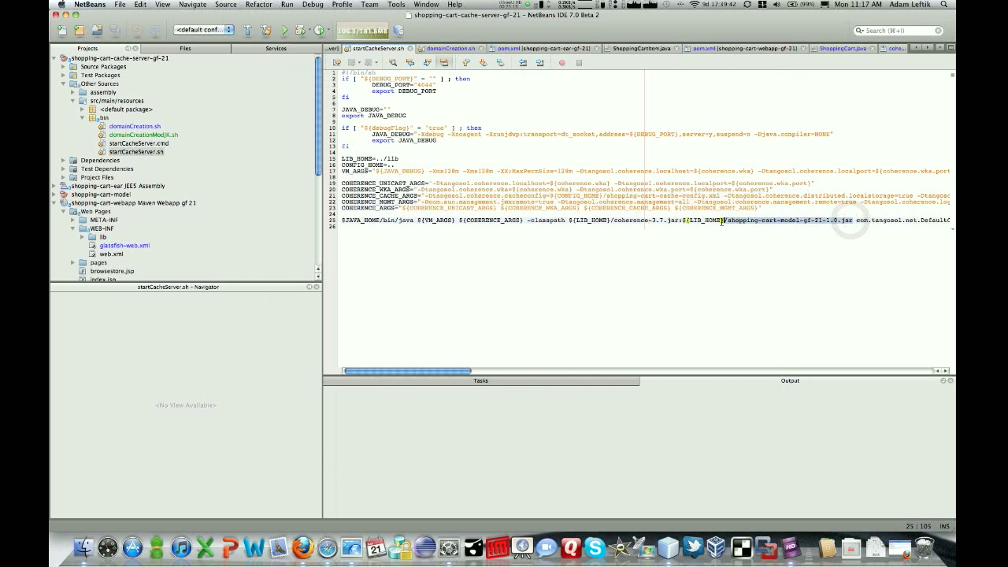
{"action": "left_click", "coordinate": [724, 221]}
{"action": "type", "text": "/"}
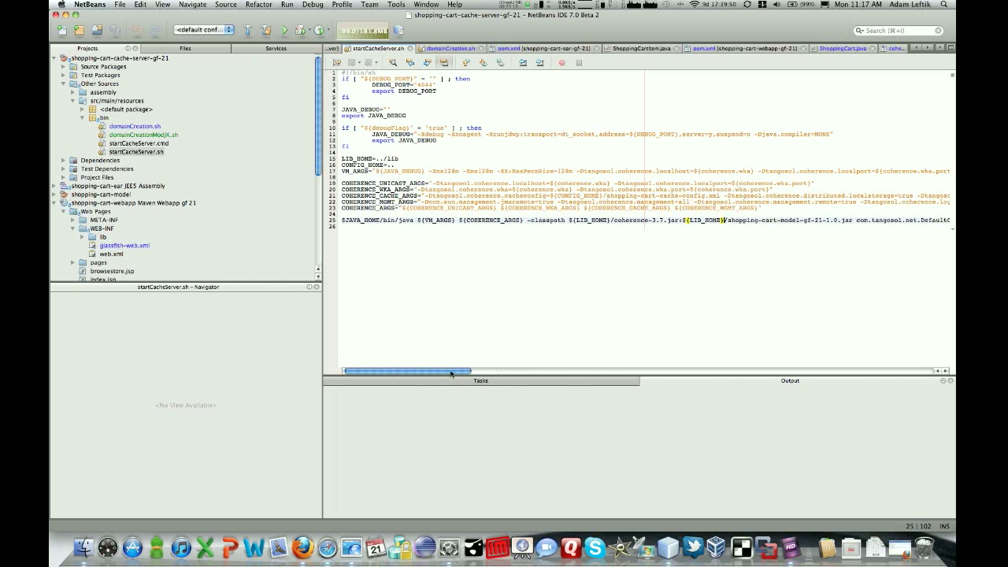
{"action": "mouse_move", "coordinate": [451, 374]}
{"action": "left_mouse_down"}
{"action": "mouse_move", "coordinate": [461, 374]}
{"action": "mouse_move", "coordinate": [432, 370]}
{"action": "left_mouse_up"}
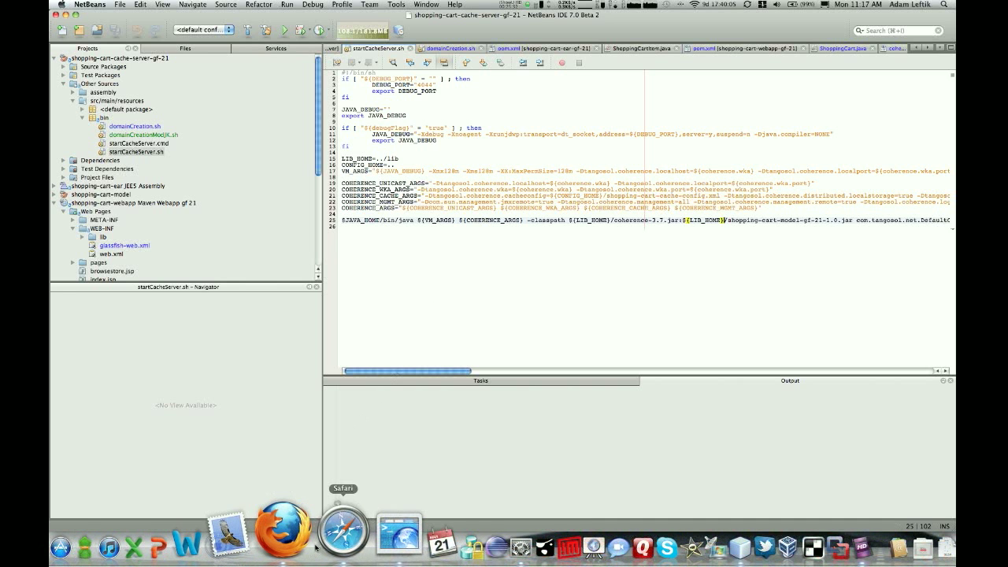
Step: Switch to the GlassFish admin console in Safari and start a new application deployment on shopping-cart-cluster
{"action": "left_click", "coordinate": [335, 526]}
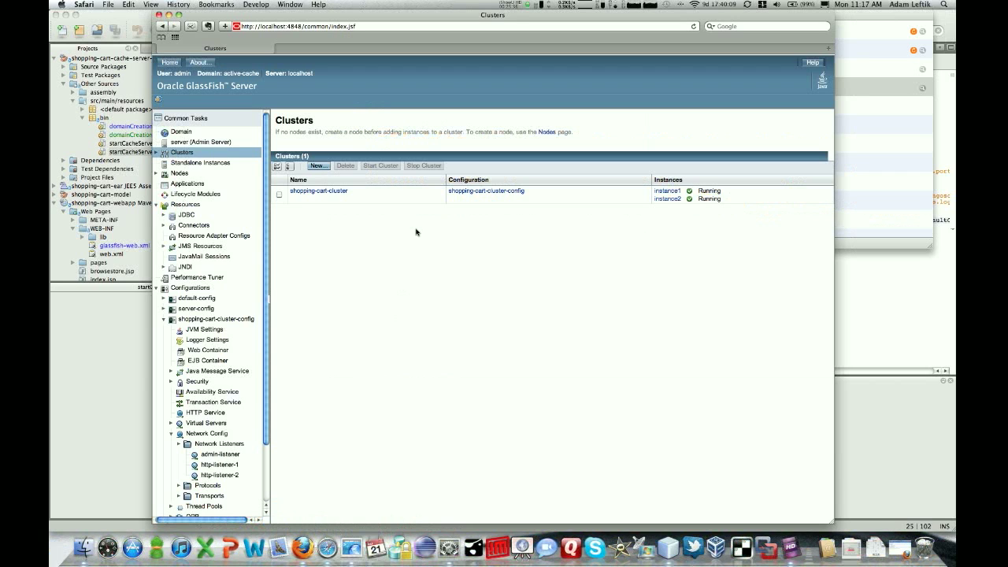
{"action": "left_click", "coordinate": [329, 193]}
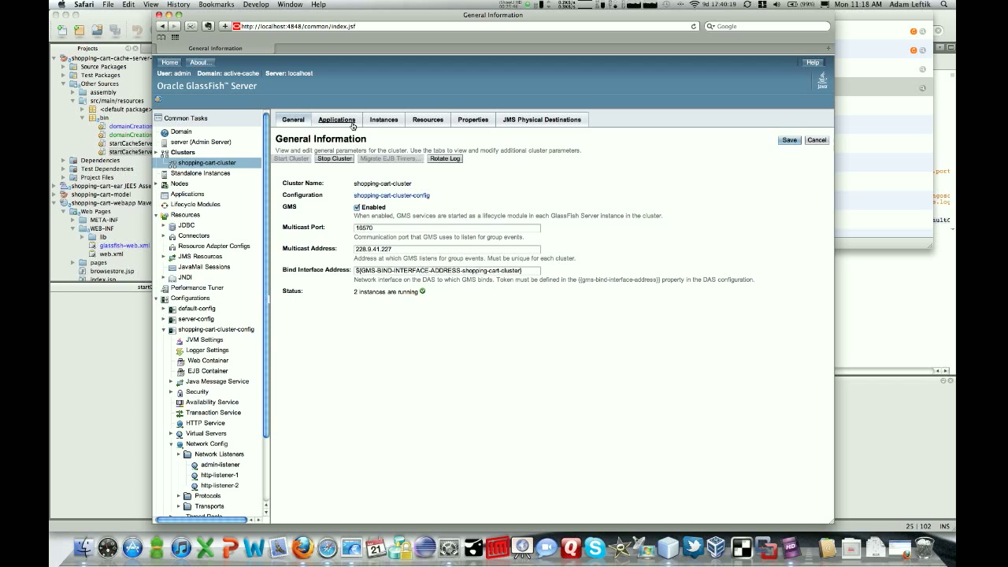
{"action": "left_click", "coordinate": [352, 123]}
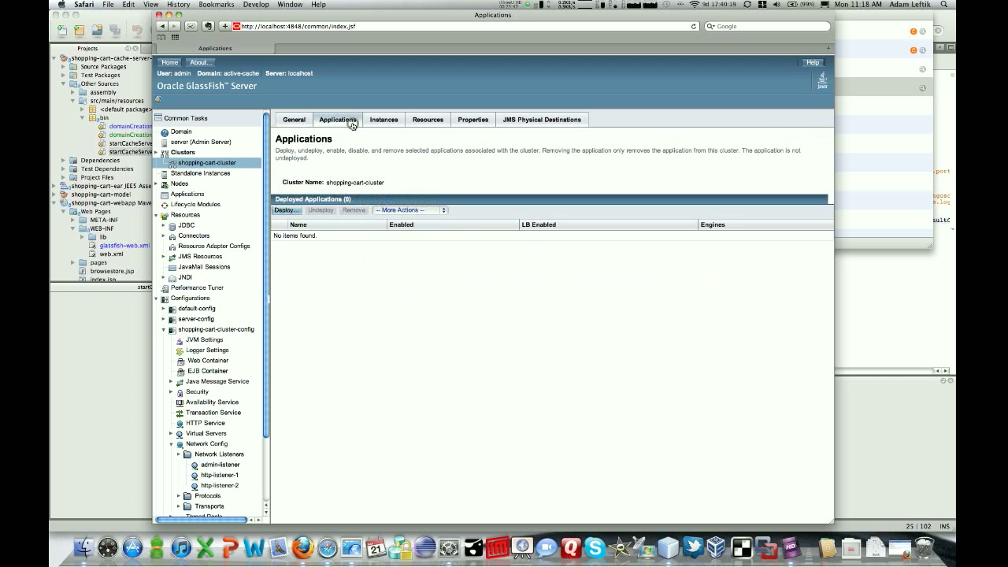
{"action": "left_click", "coordinate": [297, 209]}
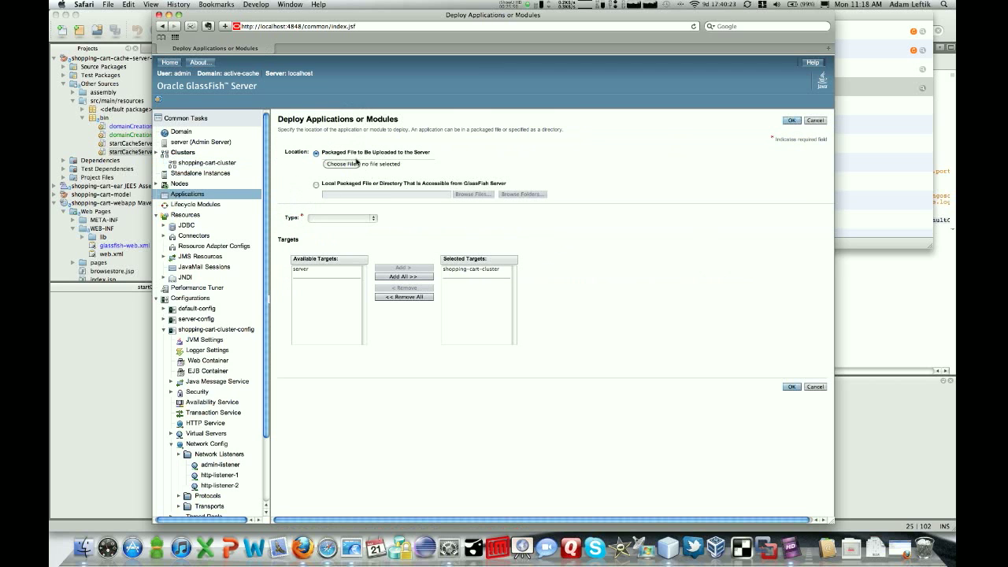
Step: Choose shopping-cart-ear.ear from the target folder of shopping-cart-ear in projects/coherence-glassfish-web-spi as the package to upload
{"action": "left_click", "coordinate": [347, 164]}
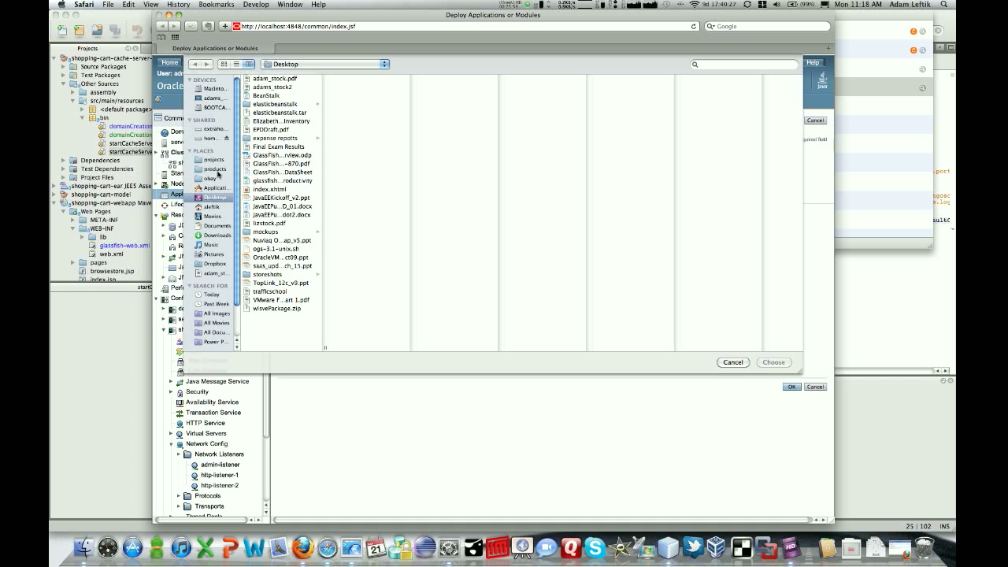
{"action": "left_click", "coordinate": [214, 160]}
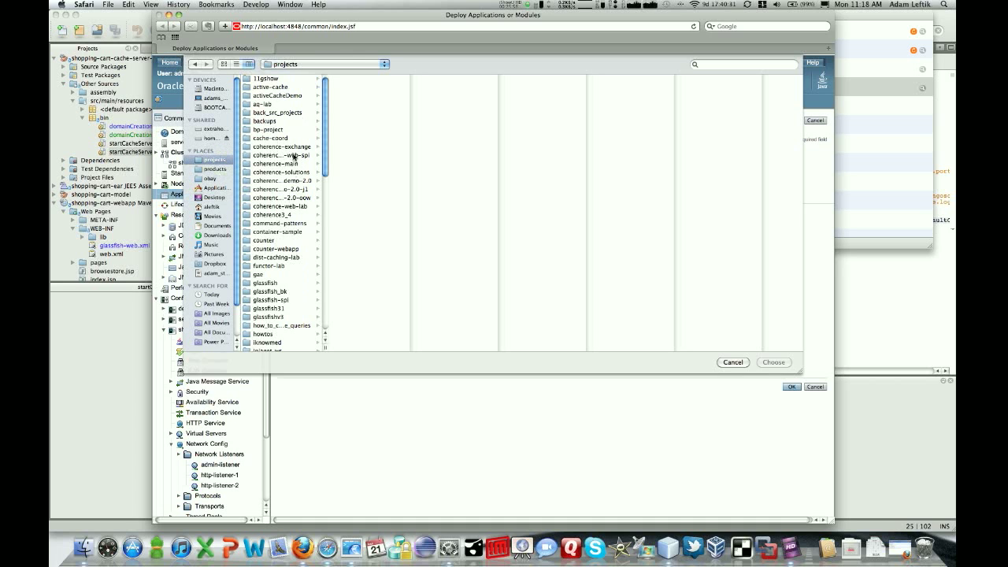
{"action": "left_click", "coordinate": [294, 156]}
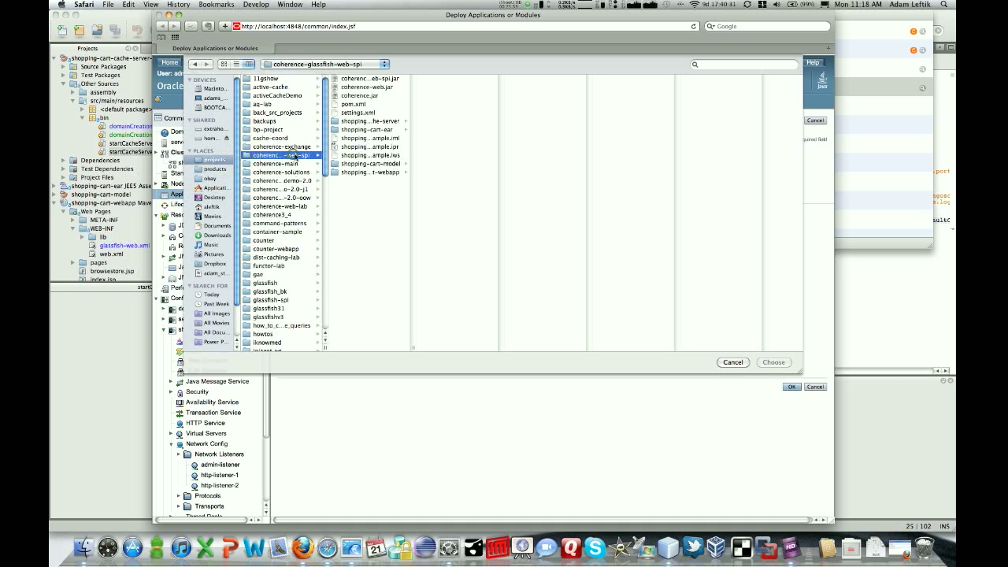
{"action": "left_click", "coordinate": [371, 129]}
{"action": "left_click", "coordinate": [447, 121]}
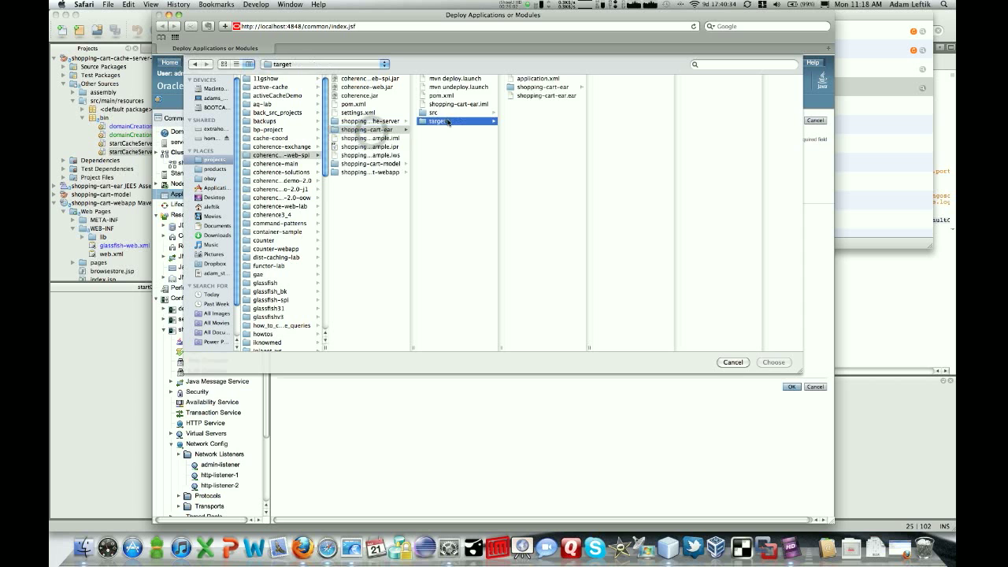
{"action": "double_click", "coordinate": [540, 95]}
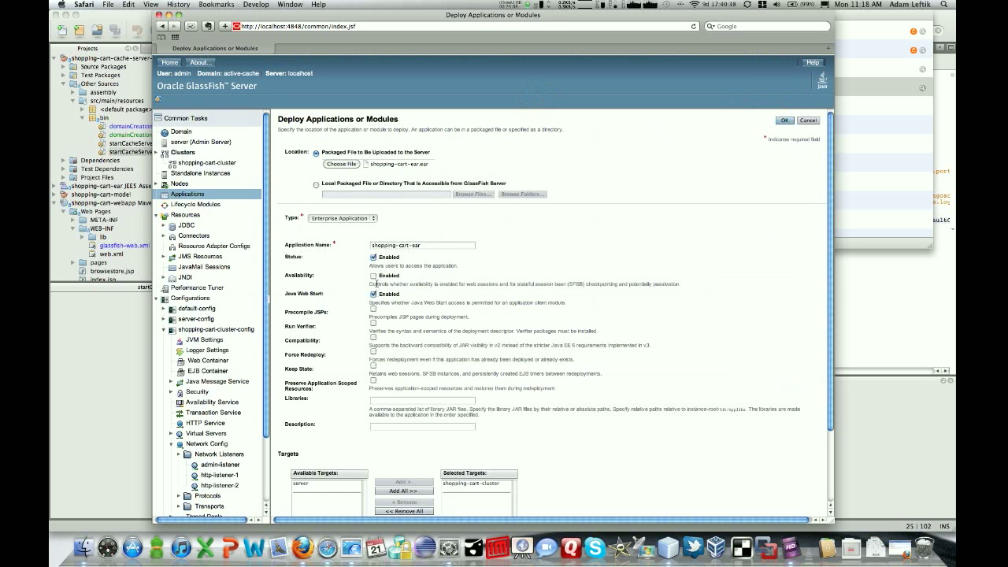
Step: Enable availability for shopping-cart-ear and deploy it to shopping-cart-cluster
{"action": "left_click", "coordinate": [373, 275]}
{"action": "scroll", "coordinate": [454, 269], "scroll_direction": "down", "scroll_amount": 1}
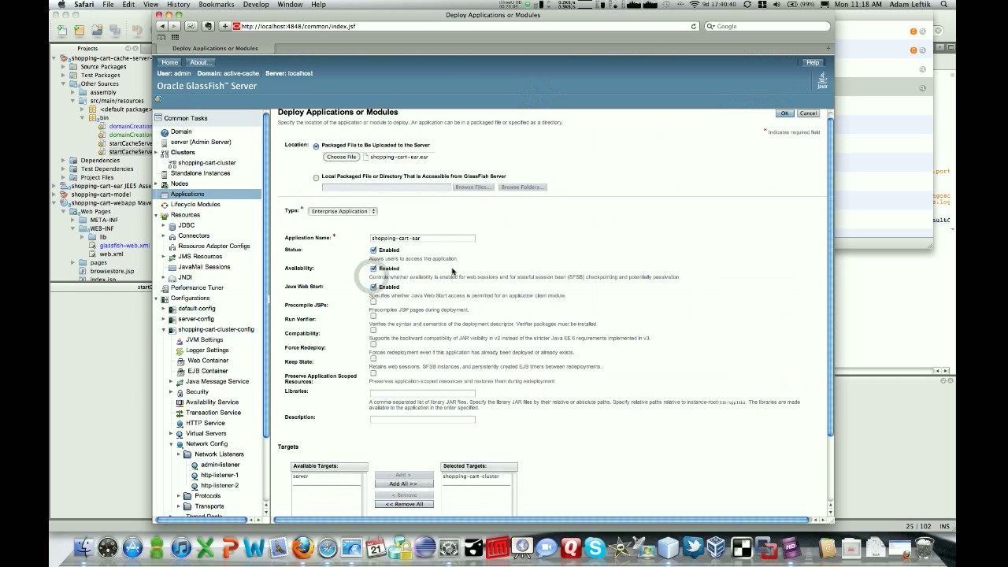
{"action": "scroll", "coordinate": [454, 269], "scroll_direction": "down", "scroll_amount": 4}
{"action": "scroll", "coordinate": [435, 235], "scroll_direction": "down", "scroll_amount": 1}
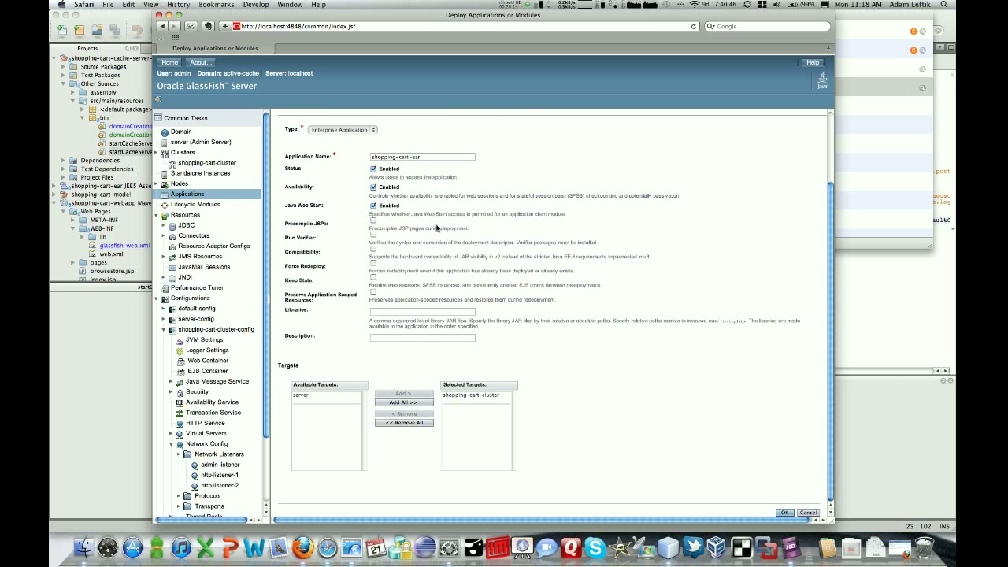
{"action": "left_click", "coordinate": [784, 513]}
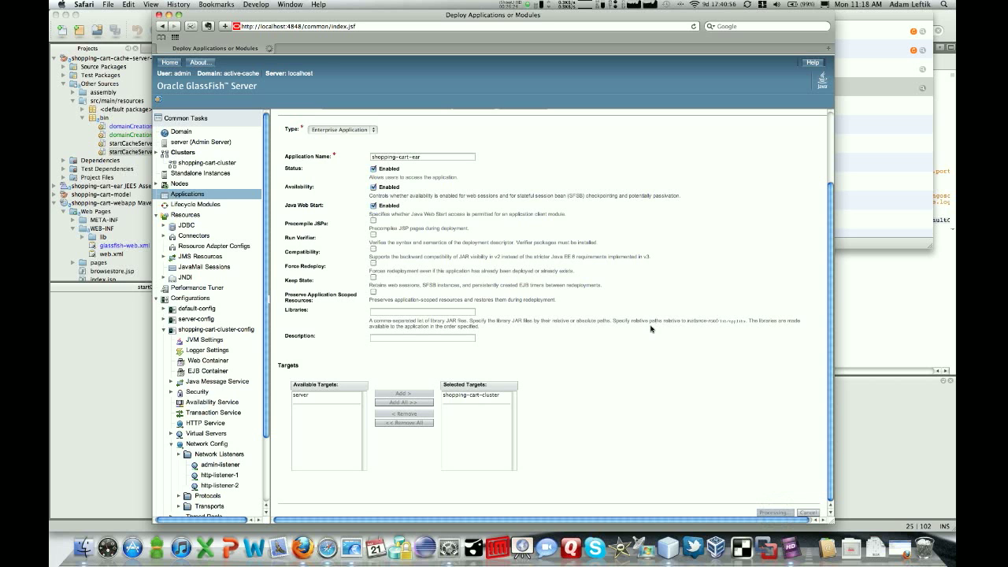
Step: Switch to iTerm and examine the cache server log for cluster members joining and leaving during the deployment
{"action": "left_click", "coordinate": [344, 551]}
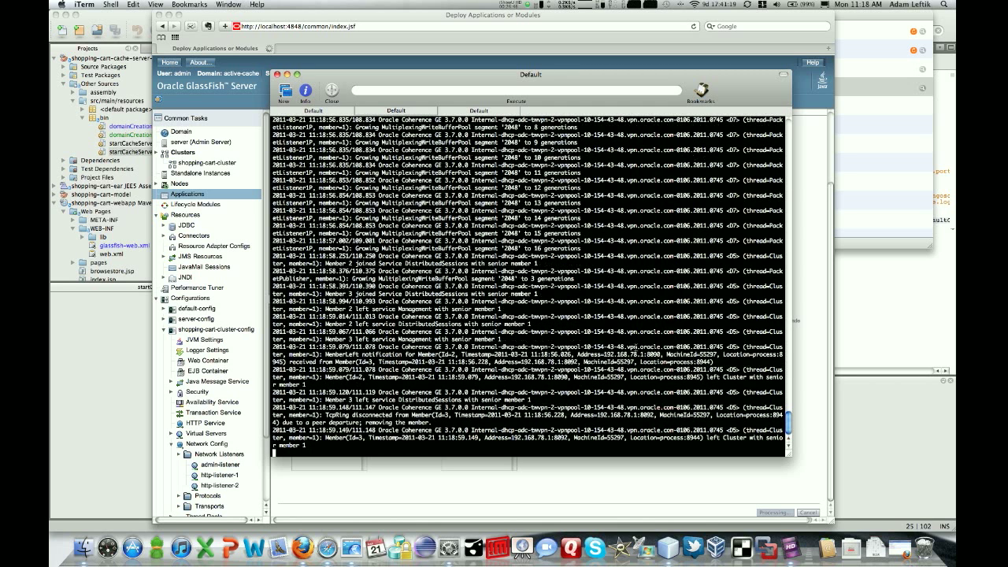
{"action": "scroll", "coordinate": [634, 348], "scroll_direction": "up", "scroll_amount": 10}
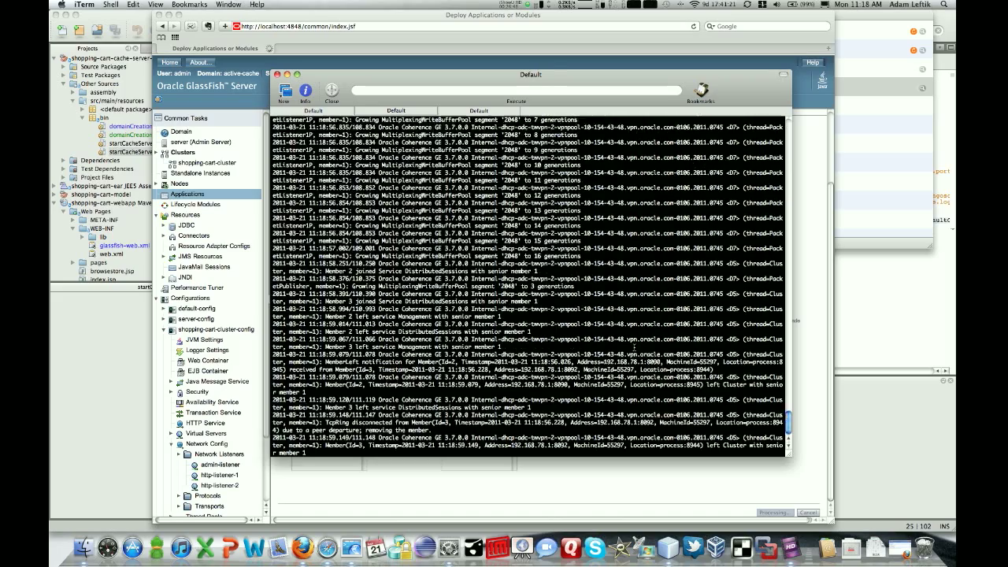
{"action": "scroll", "coordinate": [634, 347], "scroll_direction": "up", "scroll_amount": 5}
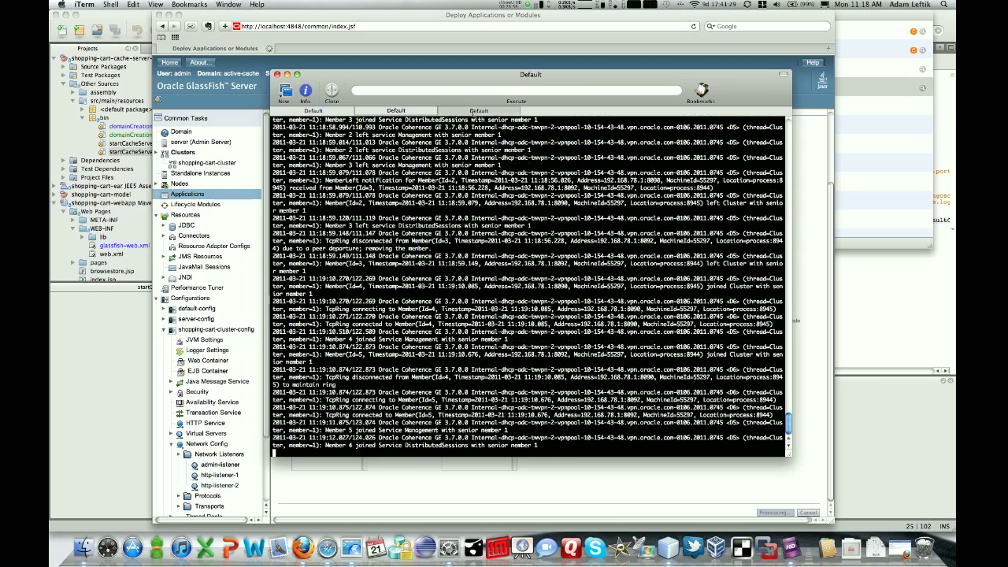
Step: Restart Apache from the GlassFish bin session with sudo apachectl restart, supplying the administrator password
{"action": "left_click", "coordinate": [479, 111]}
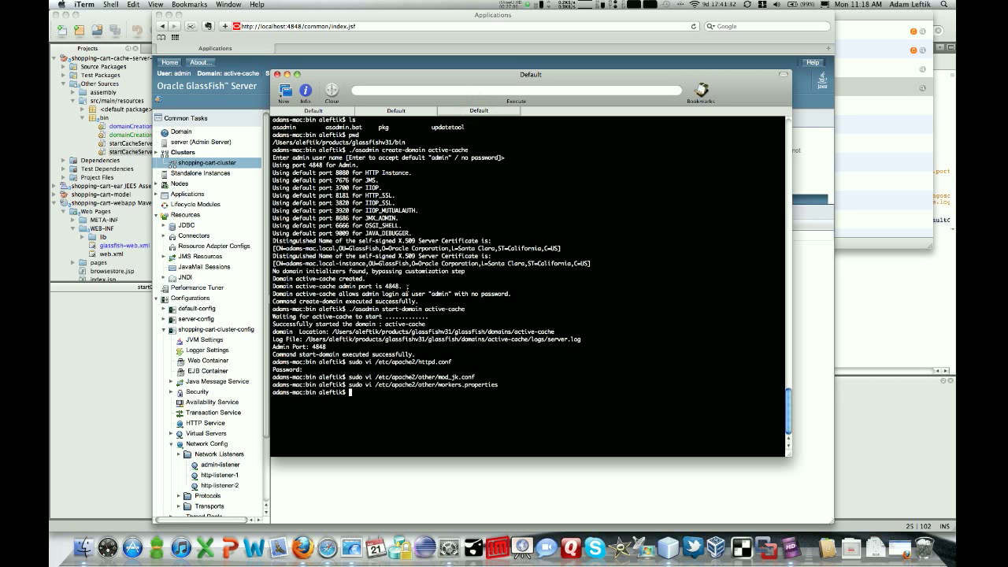
{"action": "type", "text": "sudo apachectl restart"}
{"action": "key", "text": "Return"}
{"action": "key", "text": "Return"}
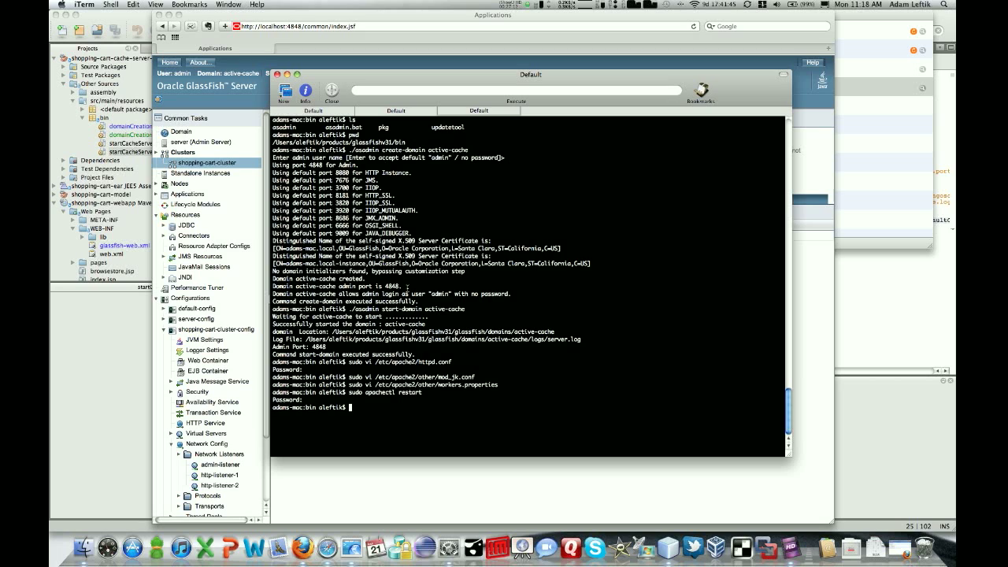
Step: Open a new Safari window and load the deployed store at localhost/shopping-cart/welcome.jsp
{"action": "left_click", "coordinate": [191, 19]}
{"action": "left_click", "coordinate": [115, 6]}
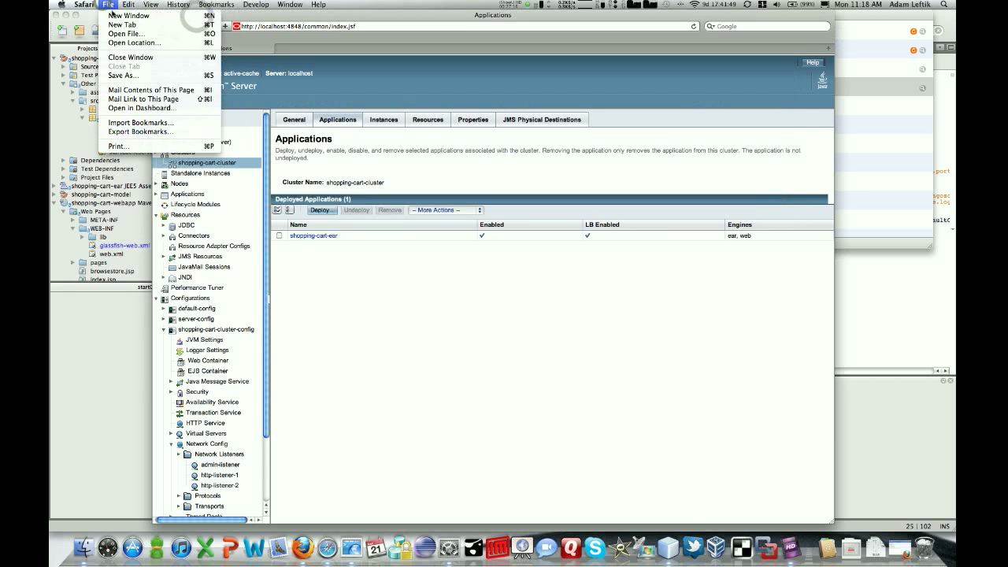
{"action": "left_click", "coordinate": [120, 15]}
{"action": "left_click", "coordinate": [293, 26]}
{"action": "type", "text": "k"}
{"action": "key", "text": "BackSpace"}
{"action": "key", "text": "BackSpace"}
{"action": "type", "text": "localhost:4848"}
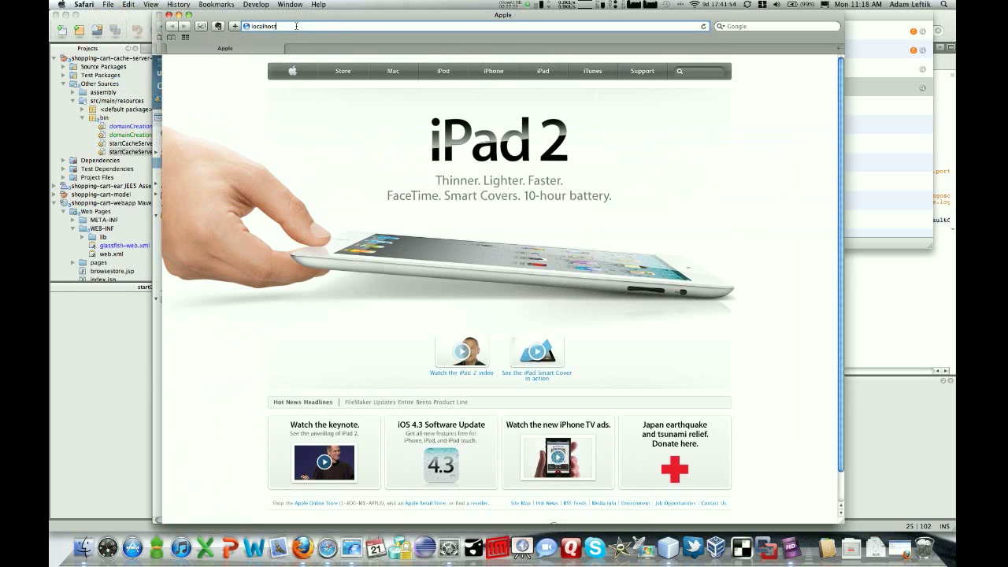
{"action": "key", "text": "BackSpace"}
{"action": "key", "text": "BackSpace"}
{"action": "key", "text": "BackSpace"}
{"action": "key", "text": "BackSpace"}
{"action": "key", "text": "BackSpace"}
{"action": "type", "text": "/sj"}
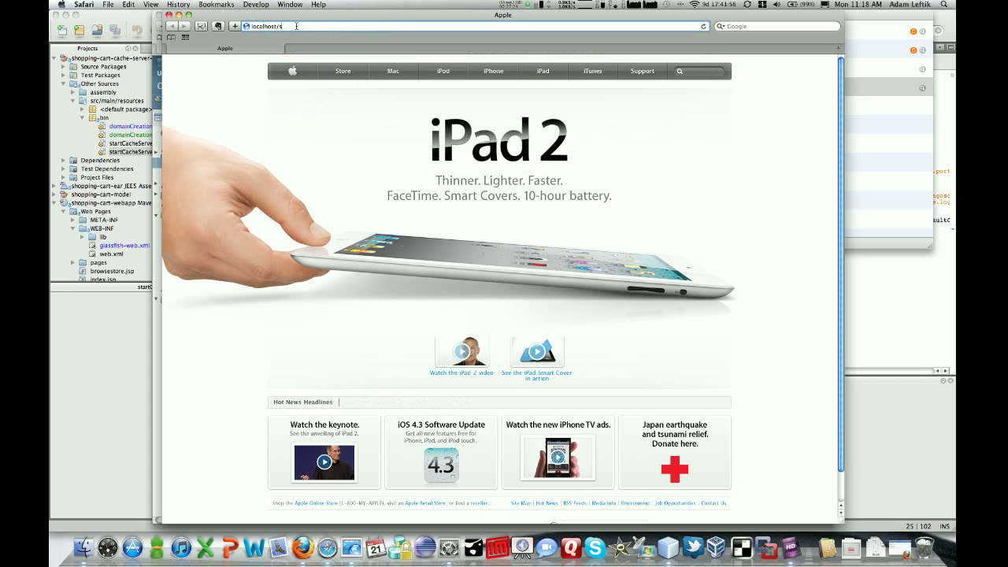
{"action": "key", "text": "BackSpace"}
{"action": "type", "text": "hopping-cart/welcome.jsp"}
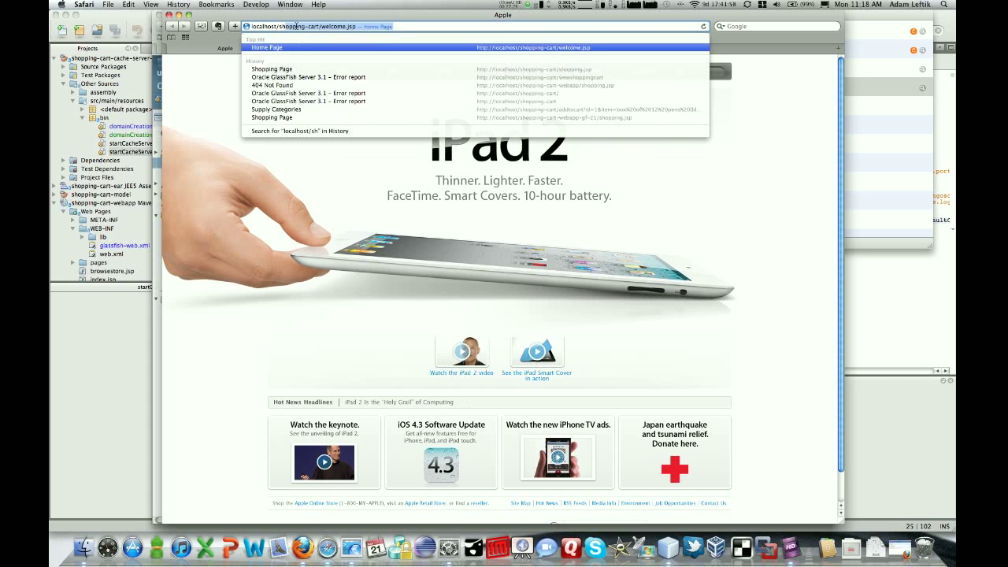
{"action": "key", "text": "Return"}
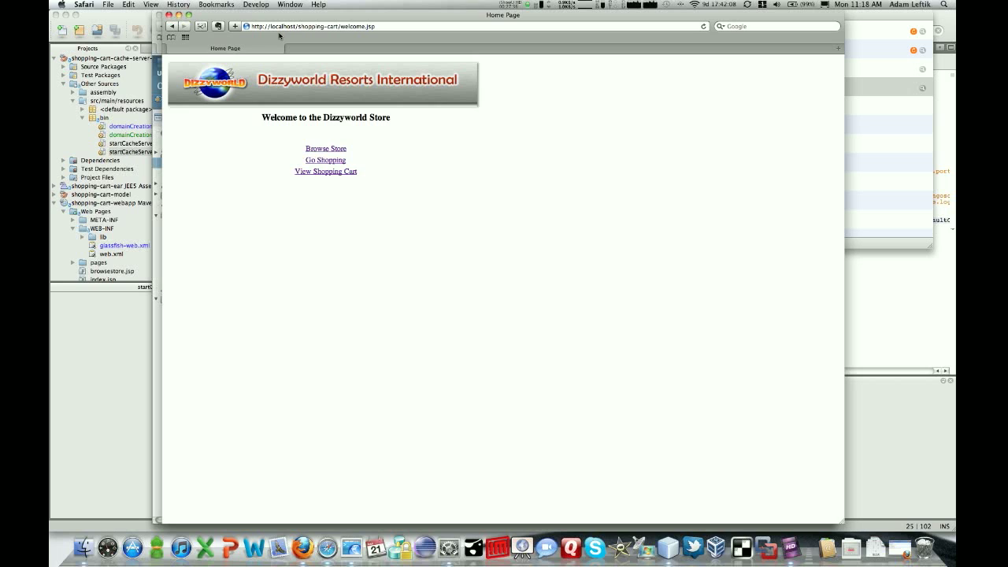
Step: Add the box of 12 pens (black) to the cart from the shopping page and return to the store's home page
{"action": "left_click", "coordinate": [306, 160]}
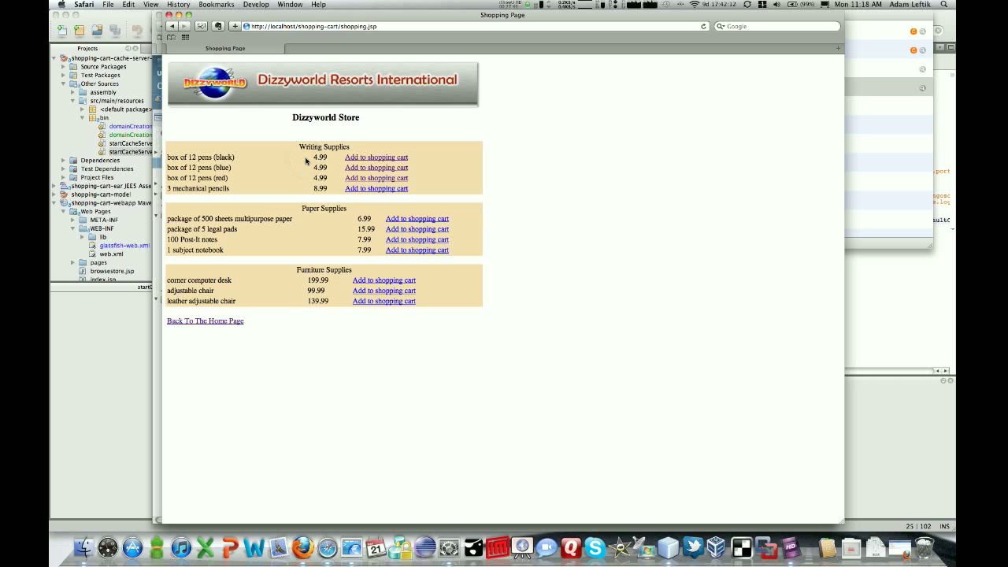
{"action": "left_click", "coordinate": [354, 160]}
{"action": "left_click", "coordinate": [508, 109]}
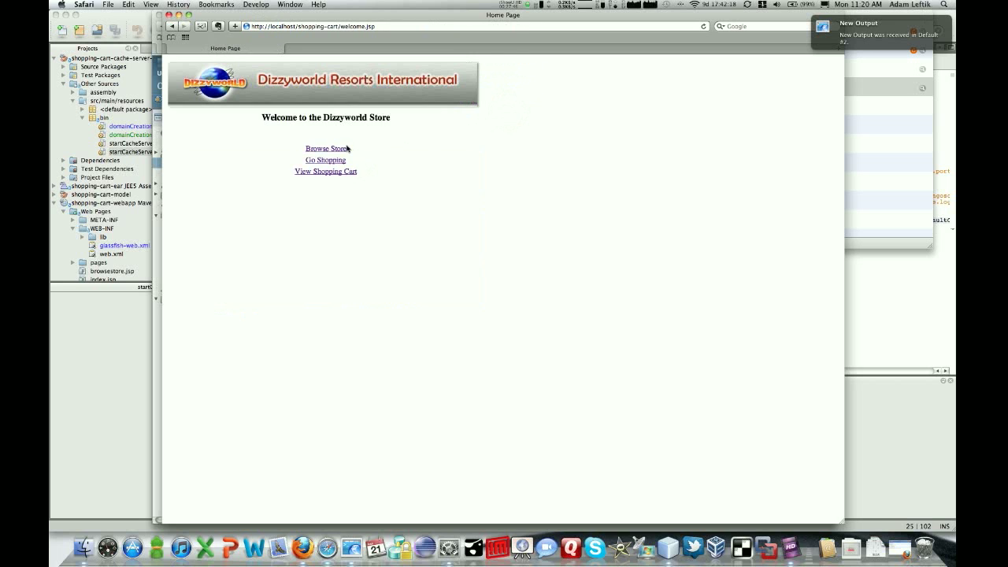
Step: Add the package of 500 sheets of multipurpose paper to the cart, return to the home page and view the shopping cart
{"action": "left_click", "coordinate": [334, 164]}
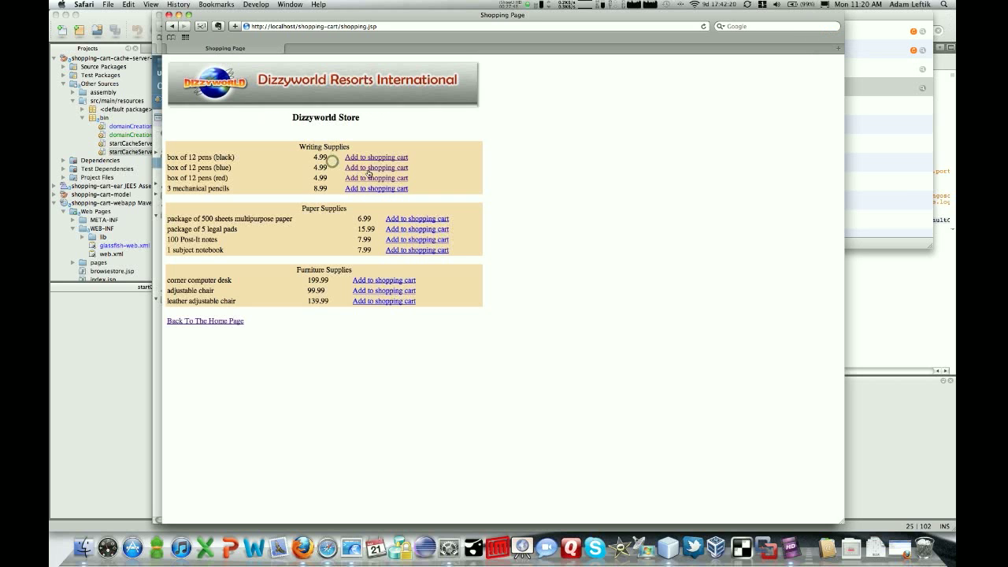
{"action": "left_click", "coordinate": [396, 222]}
{"action": "left_click", "coordinate": [494, 119]}
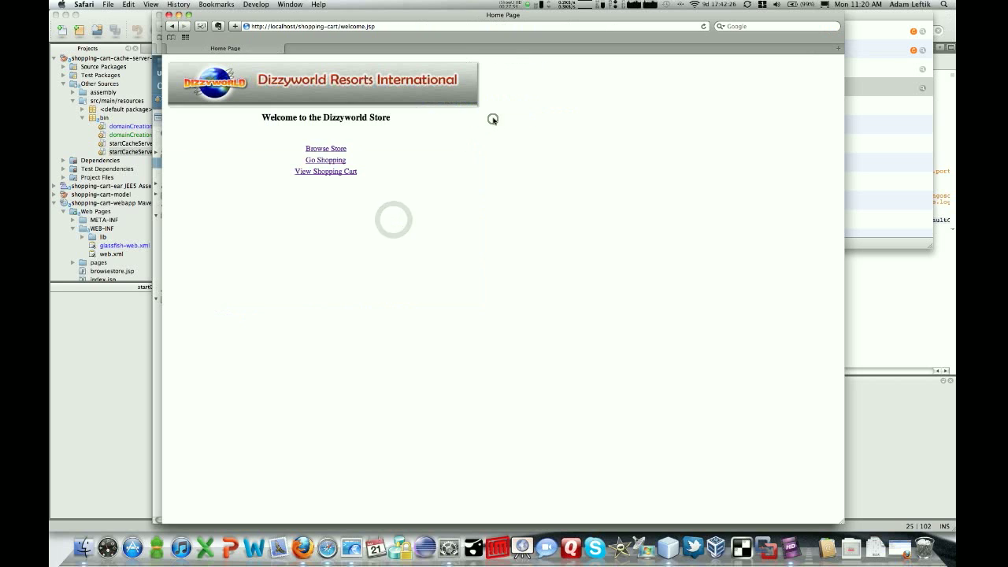
{"action": "left_click", "coordinate": [339, 172]}
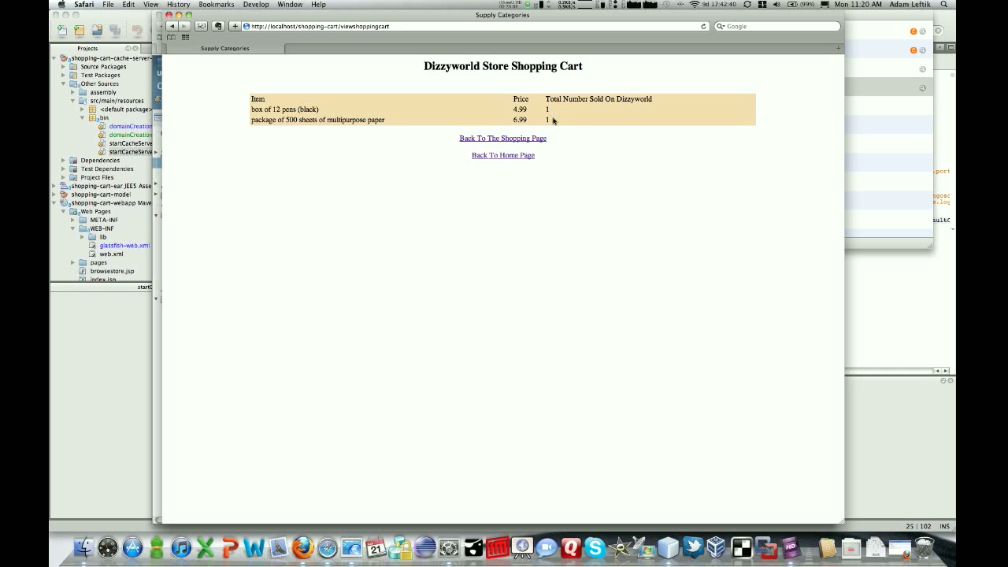
Step: Switch to Firefox and load the store's home page at localhost/shopping-cart/welcome.jsp in a new browser tab
{"action": "left_click", "coordinate": [307, 537]}
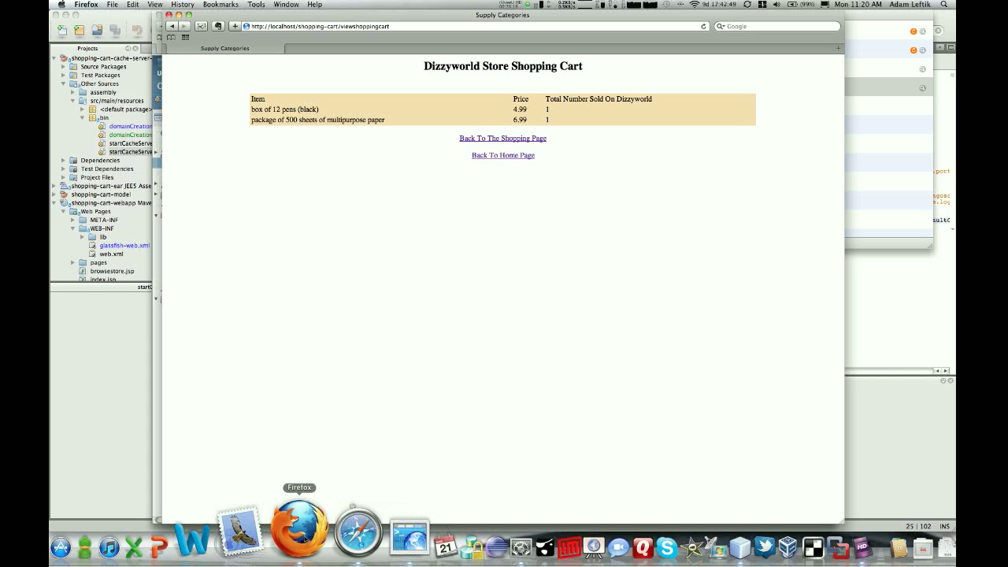
{"action": "left_click", "coordinate": [112, 5]}
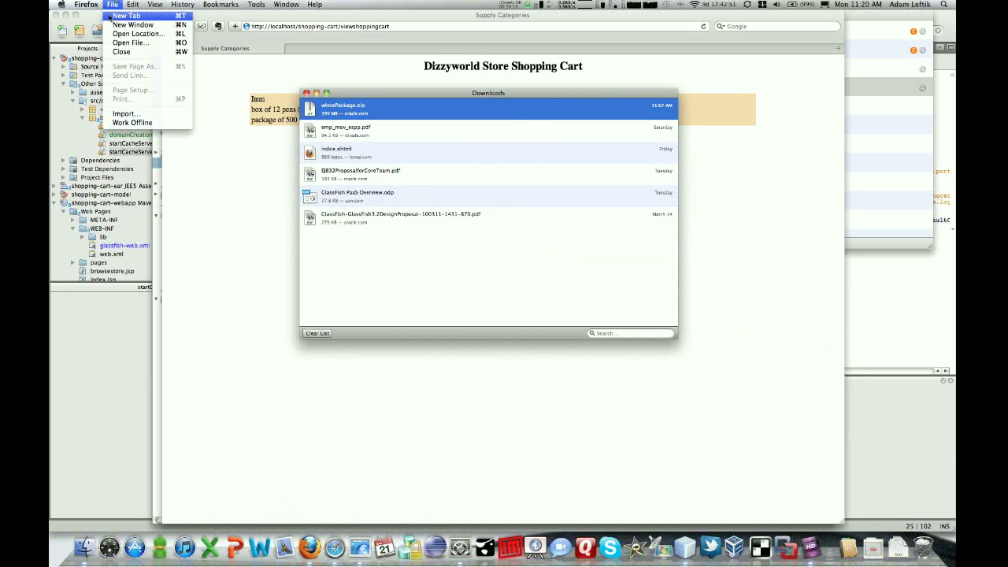
{"action": "left_click", "coordinate": [112, 17]}
{"action": "triple_click", "coordinate": [297, 28]}
{"action": "key", "text": "super+c"}
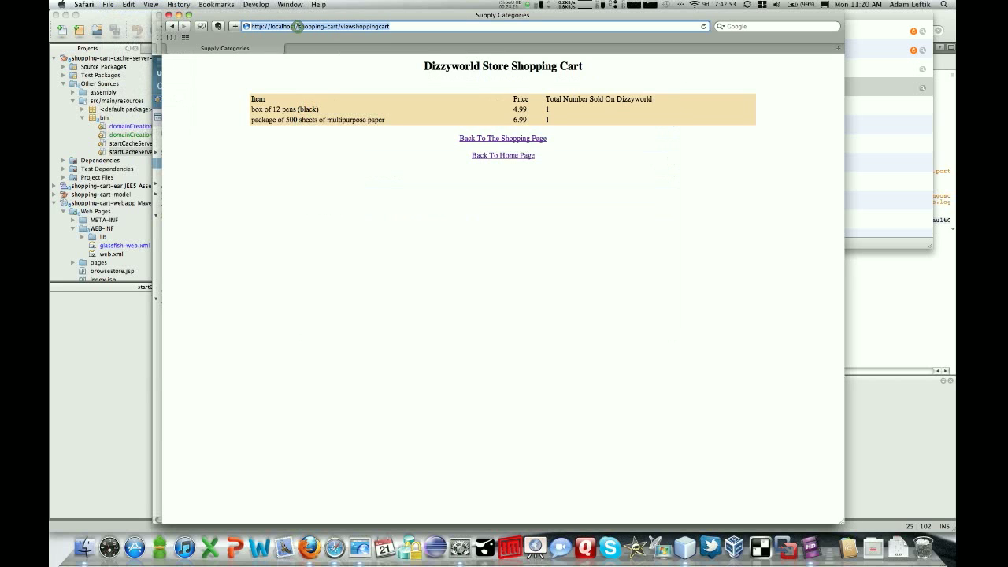
{"action": "key", "text": "super+Tab"}
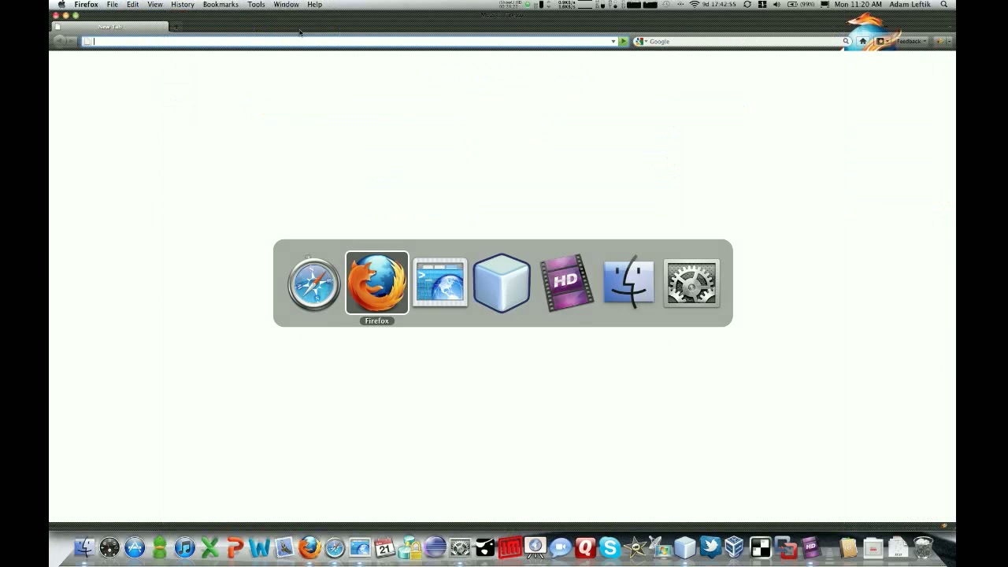
{"action": "key", "text": "super+v"}
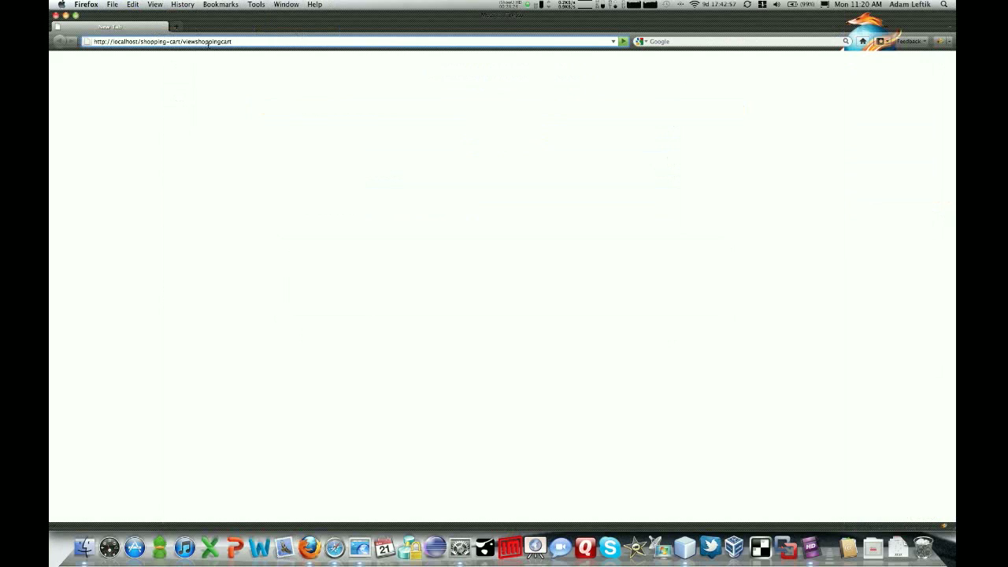
{"action": "left_click_drag", "start_coordinate": [181, 44], "coordinate": [254, 41]}
{"action": "type", "text": "welcome.jsp"}
{"action": "key", "text": "Return"}
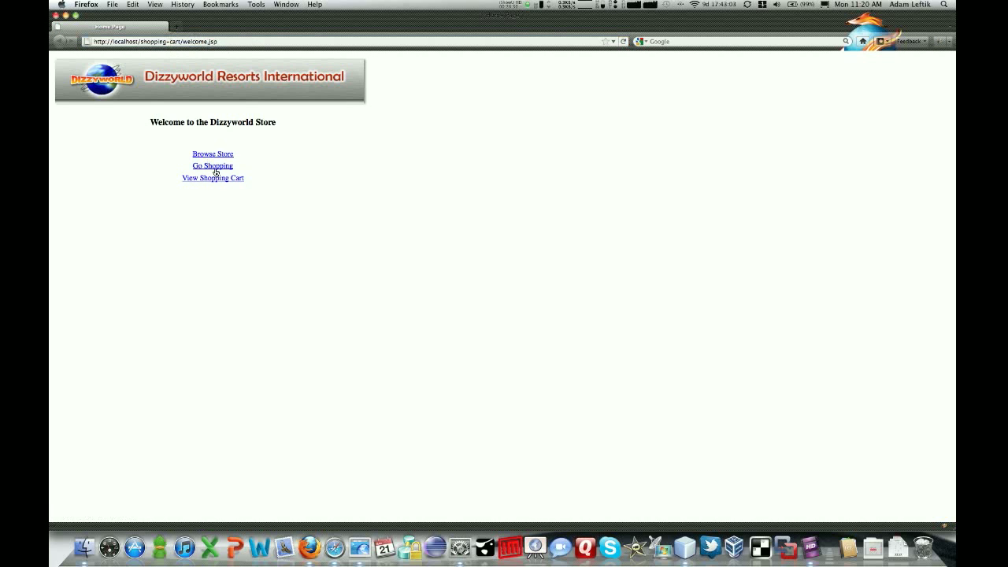
Step: In Firefox, add the package of 500 sheets of multipurpose paper to the cart and view that session's shopping cart
{"action": "left_click", "coordinate": [217, 170]}
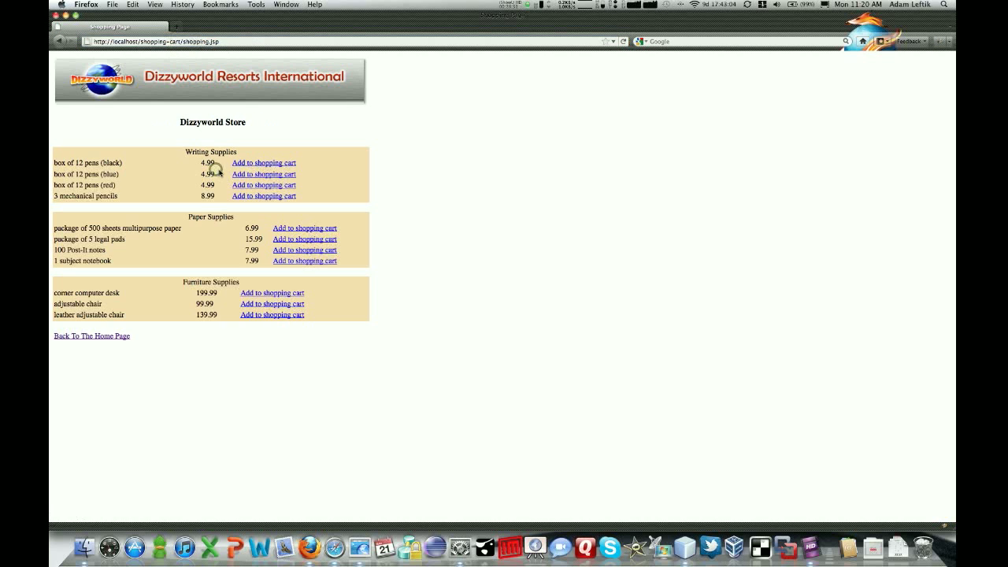
{"action": "left_click", "coordinate": [290, 228]}
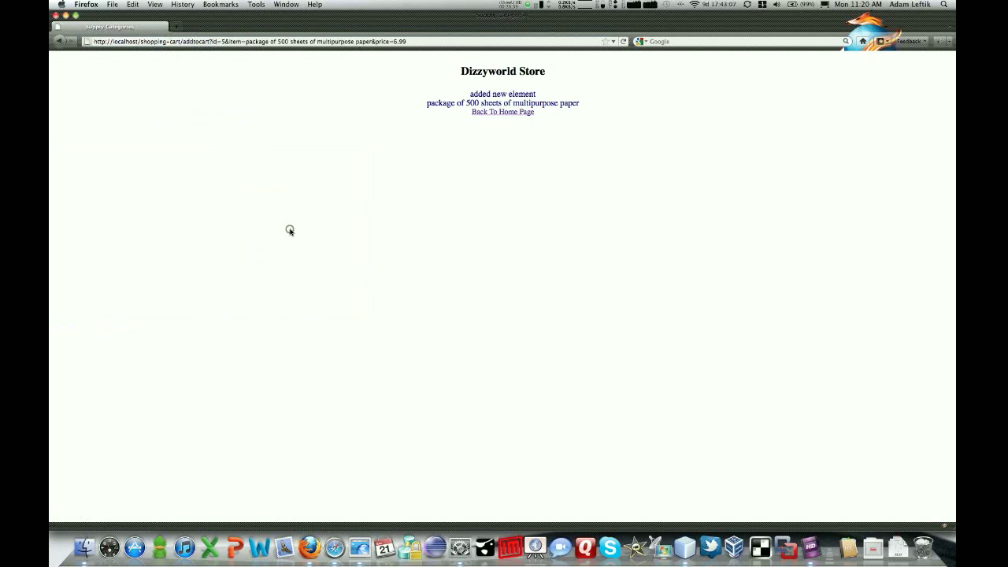
{"action": "left_click", "coordinate": [522, 112]}
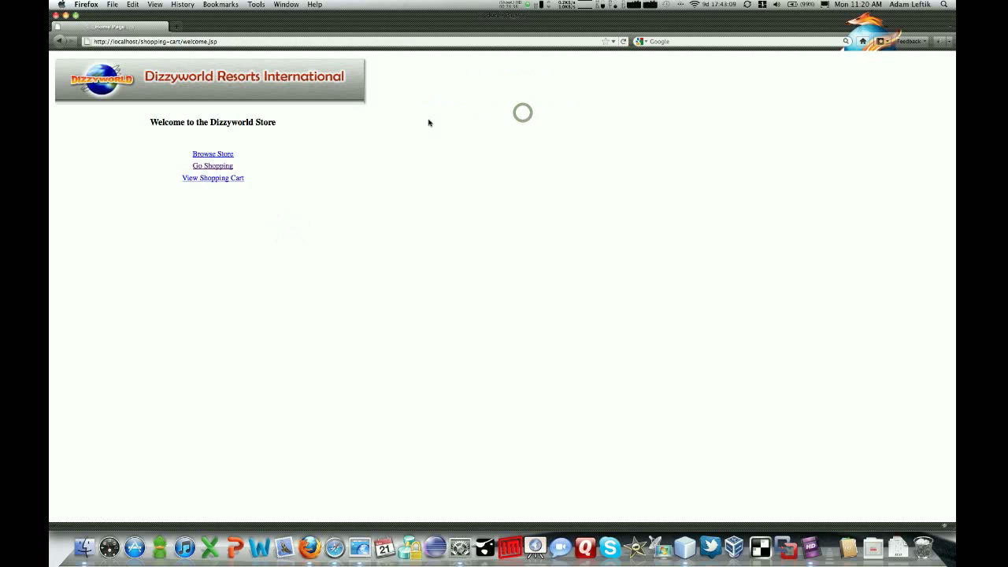
{"action": "left_click", "coordinate": [238, 178]}
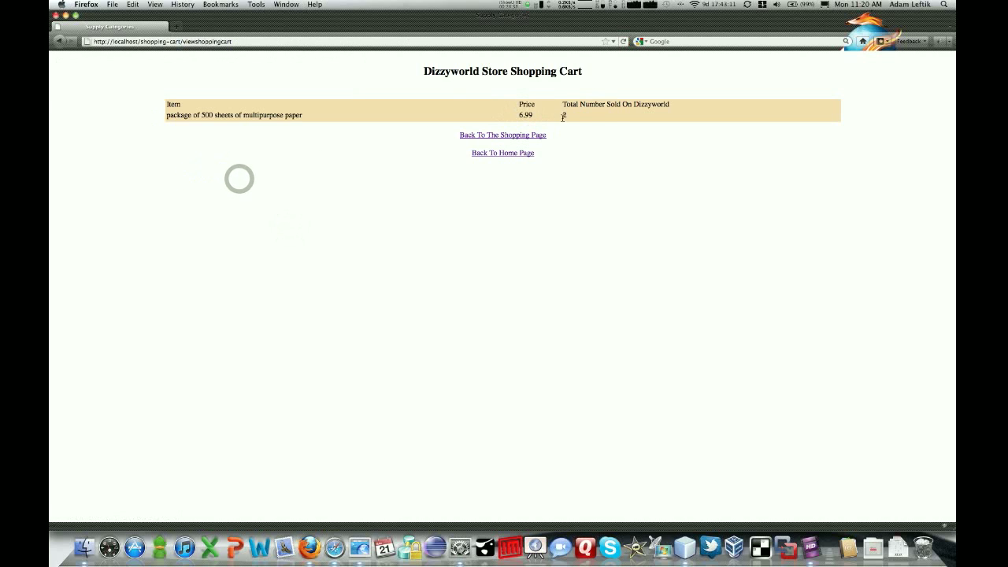
Step: Switch to Safari and view its shopping cart again from the home page to check the total number sold
{"action": "key", "text": "super+Tab"}
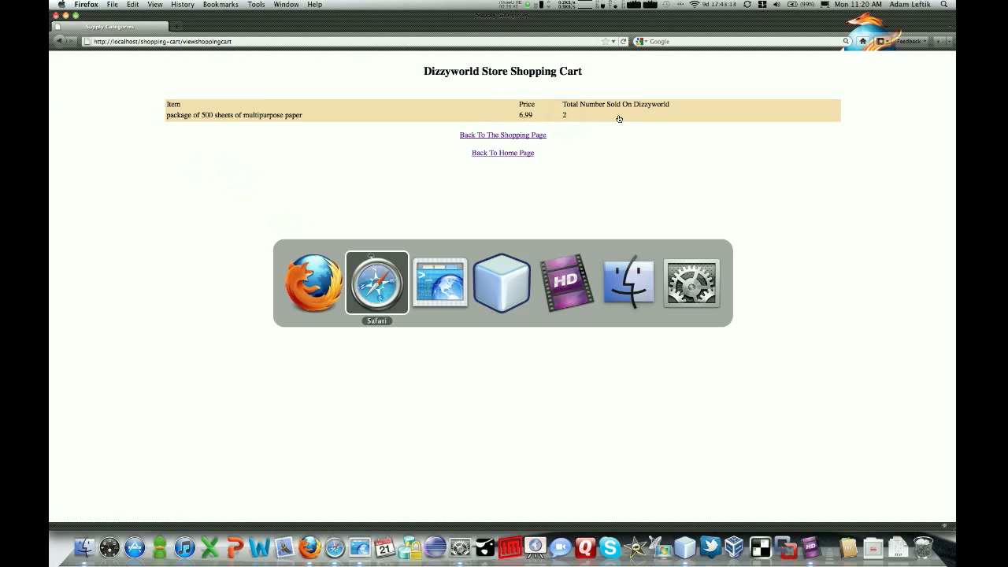
{"action": "left_click", "coordinate": [504, 156]}
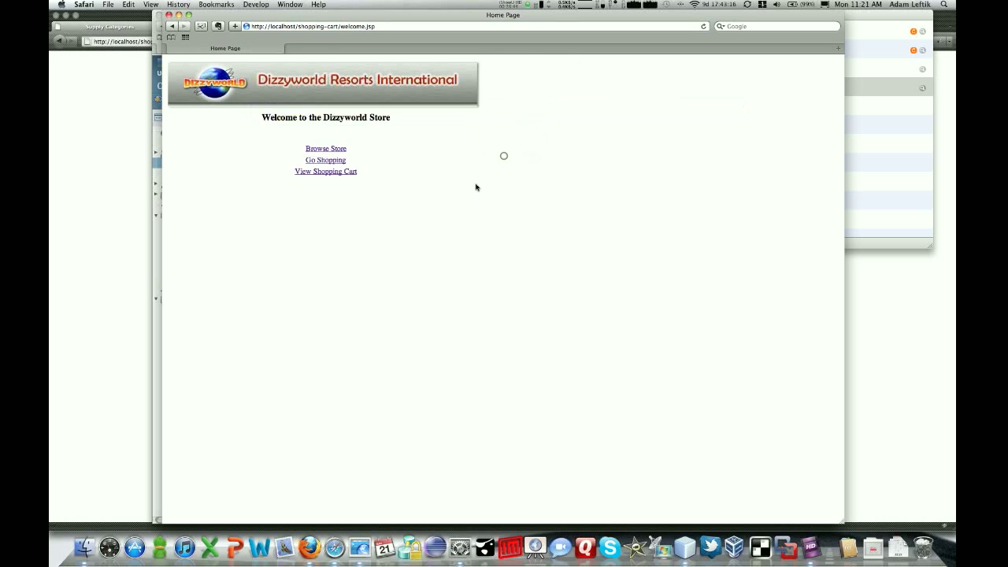
{"action": "left_click", "coordinate": [347, 174]}
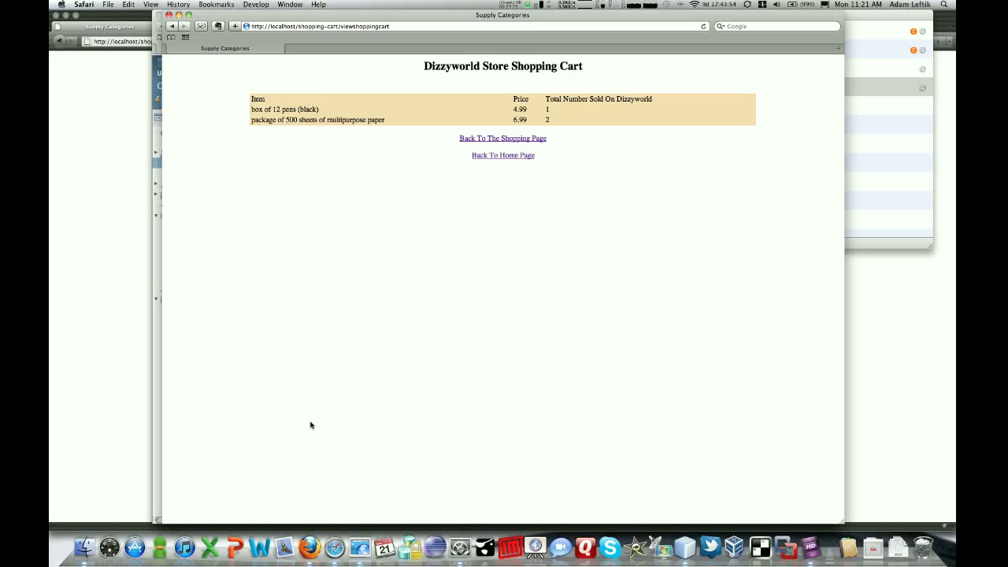
Step: Launch jconsole in the background from iTerm and connect it to the local com.tangosol.net.DefaultCacheServer process
{"action": "left_click", "coordinate": [360, 542]}
{"action": "type", "text": "jconsole &"}
{"action": "key", "text": "Return"}
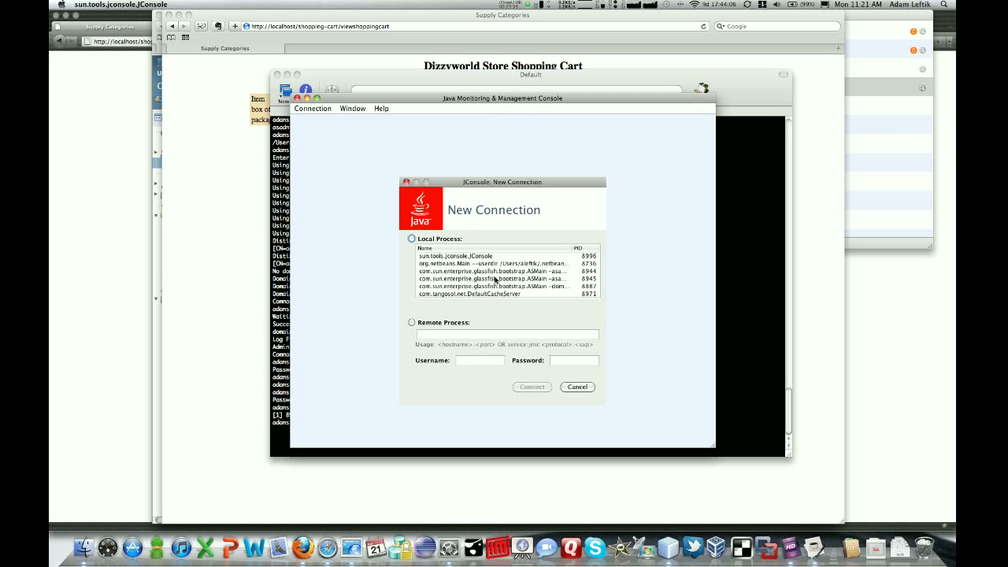
{"action": "left_click", "coordinate": [496, 271]}
{"action": "left_click", "coordinate": [495, 279]}
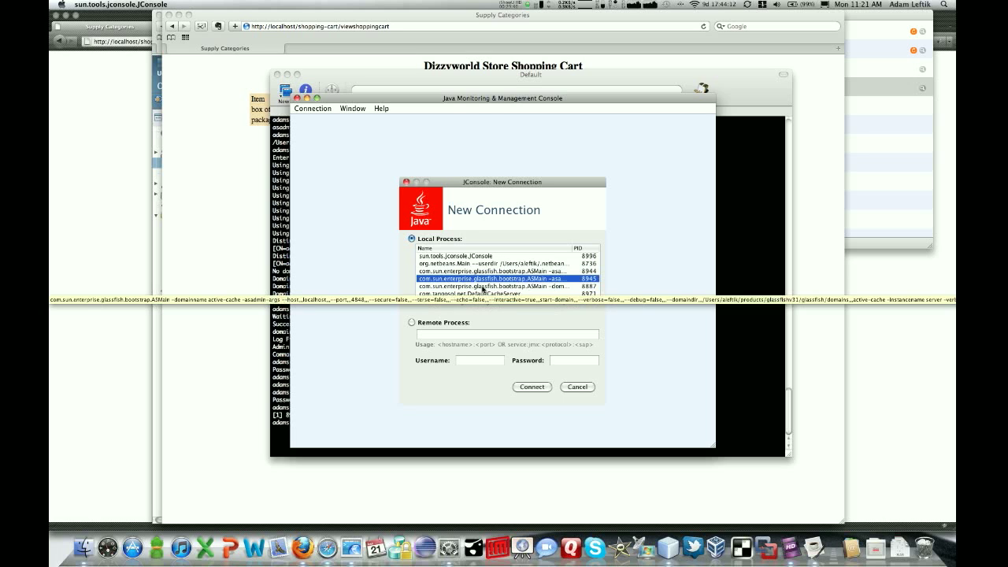
{"action": "left_click", "coordinate": [483, 287]}
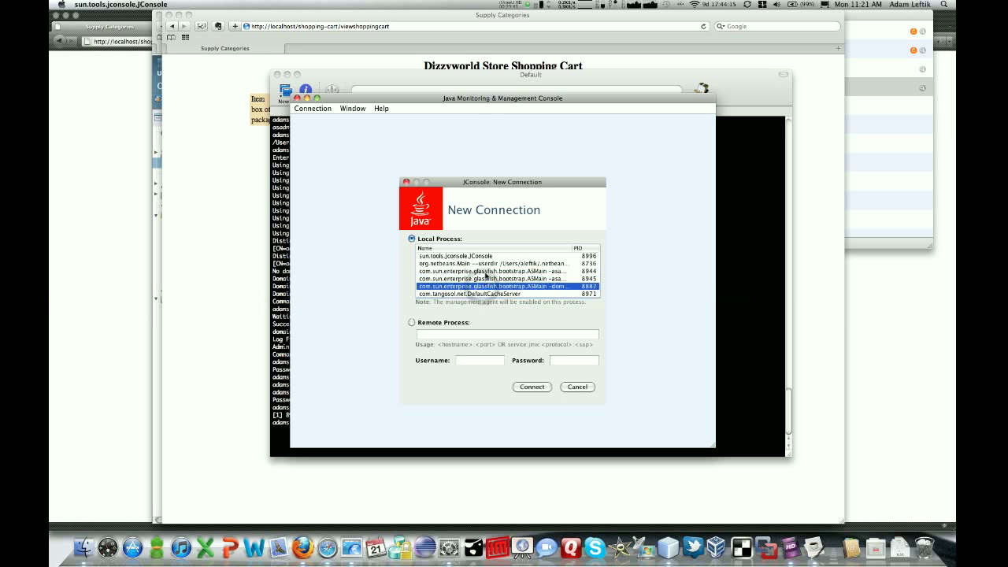
{"action": "left_click", "coordinate": [482, 294]}
{"action": "left_click", "coordinate": [530, 388]}
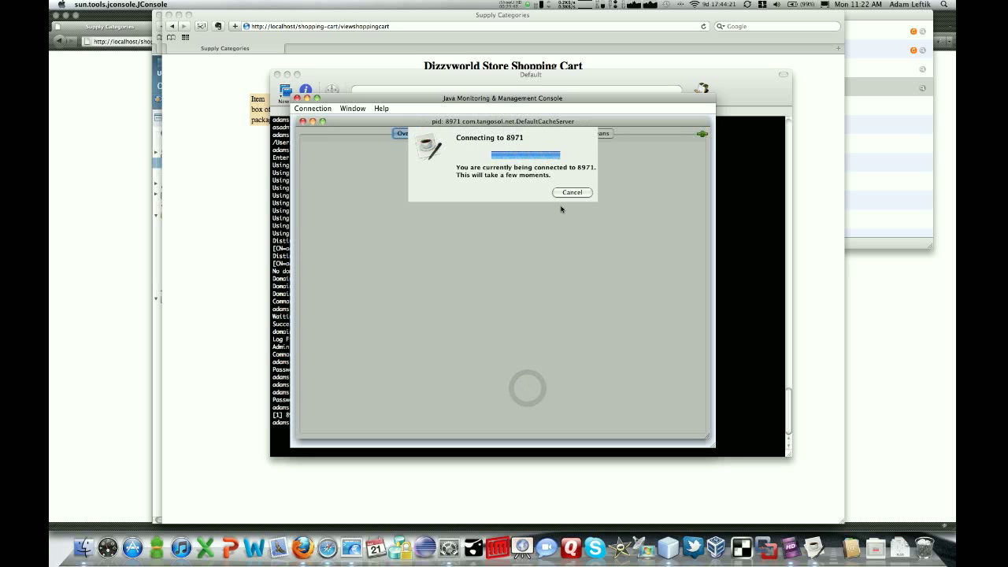
Step: Show the Coherence MBeans and expand HttpSessionManager, widening the tree so the names fit
{"action": "left_click", "coordinate": [600, 133]}
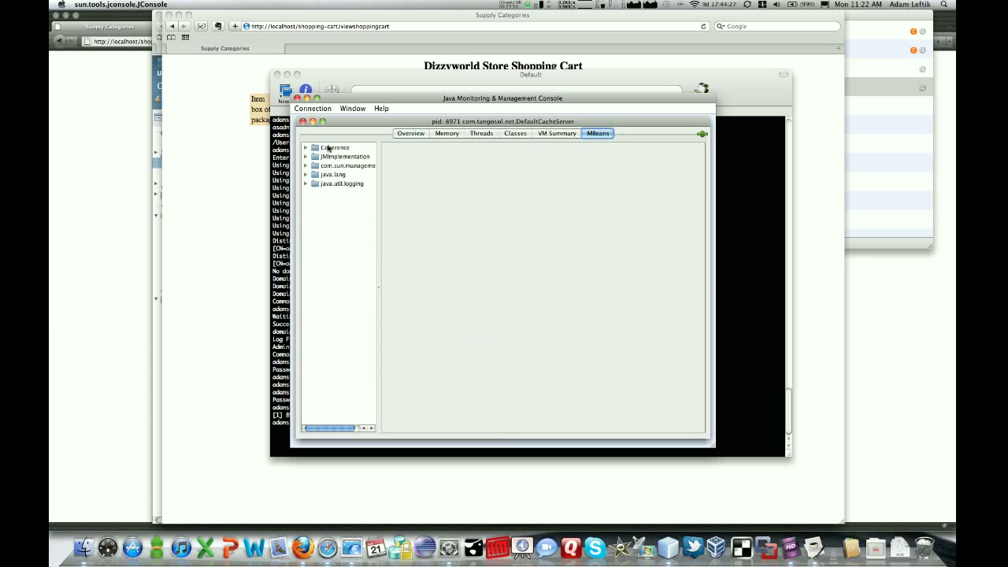
{"action": "left_click", "coordinate": [305, 148]}
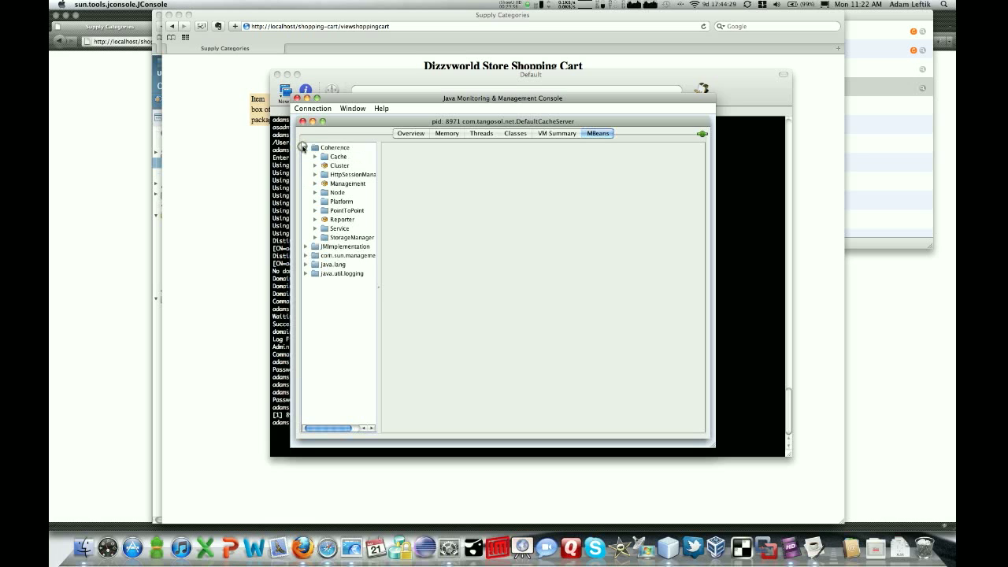
{"action": "left_click", "coordinate": [346, 175]}
{"action": "left_click_drag", "start_coordinate": [379, 194], "coordinate": [394, 194]}
{"action": "left_click", "coordinate": [315, 174]}
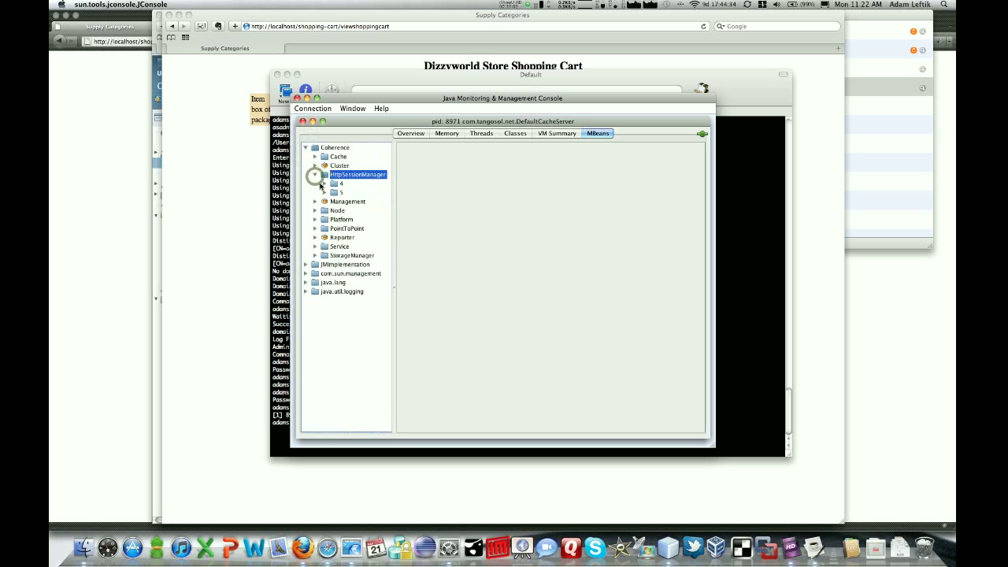
Step: Examine the HttpSessionManager attributes of node 5, in particular SessionUpdates and OverflowThreshold
{"action": "left_click", "coordinate": [324, 201]}
{"action": "double_click", "coordinate": [345, 210]}
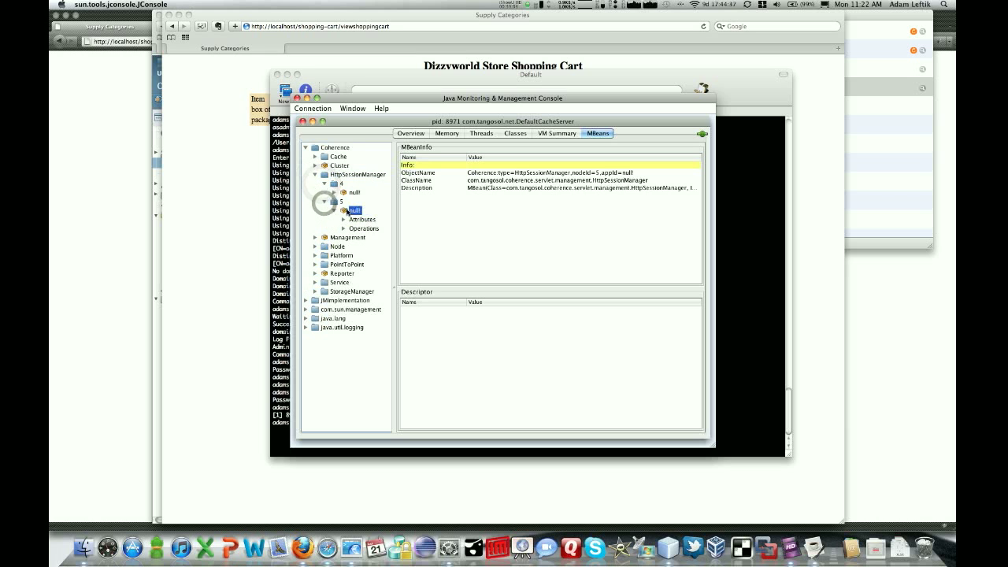
{"action": "left_click", "coordinate": [356, 220]}
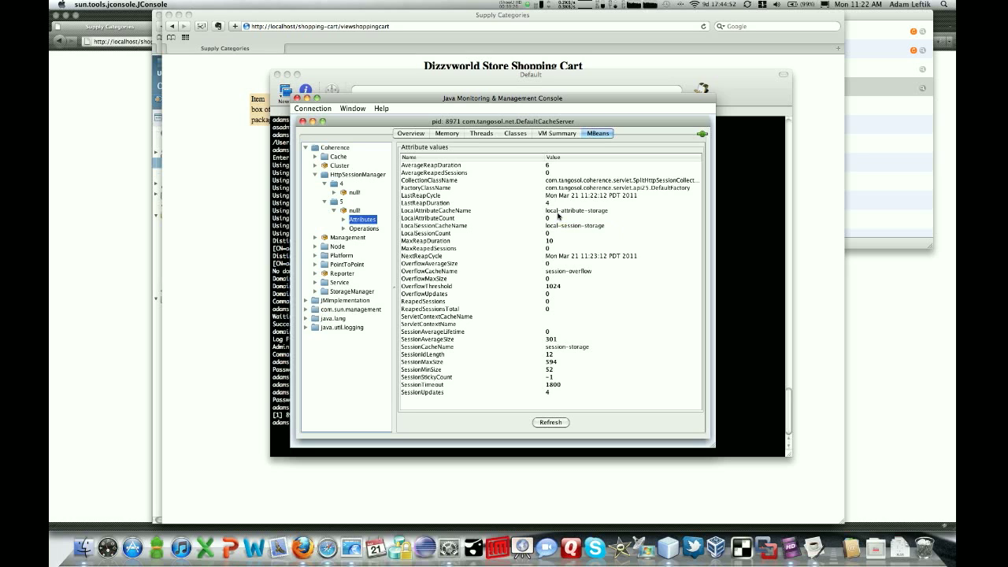
{"action": "left_click", "coordinate": [433, 393]}
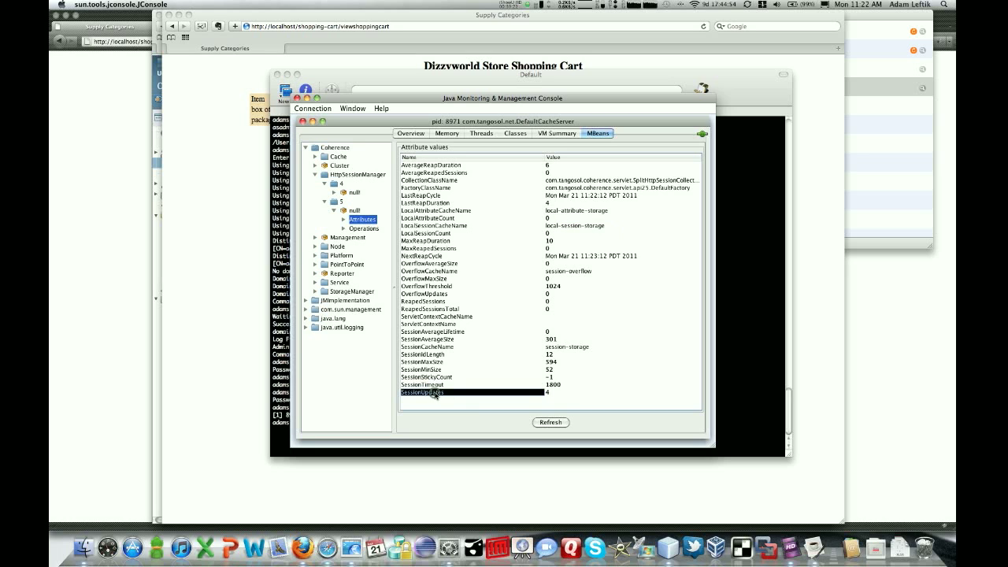
{"action": "left_click", "coordinate": [434, 287]}
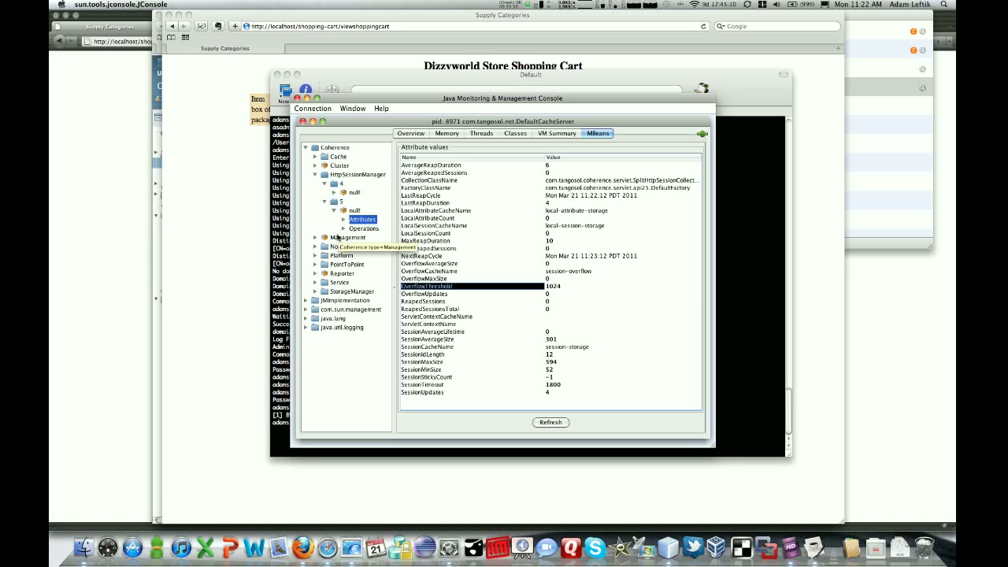
Step: Examine node 4's HttpSessionManager attributes, including SessionAverageSize, and compare the session sizes with those of node 5
{"action": "double_click", "coordinate": [354, 194]}
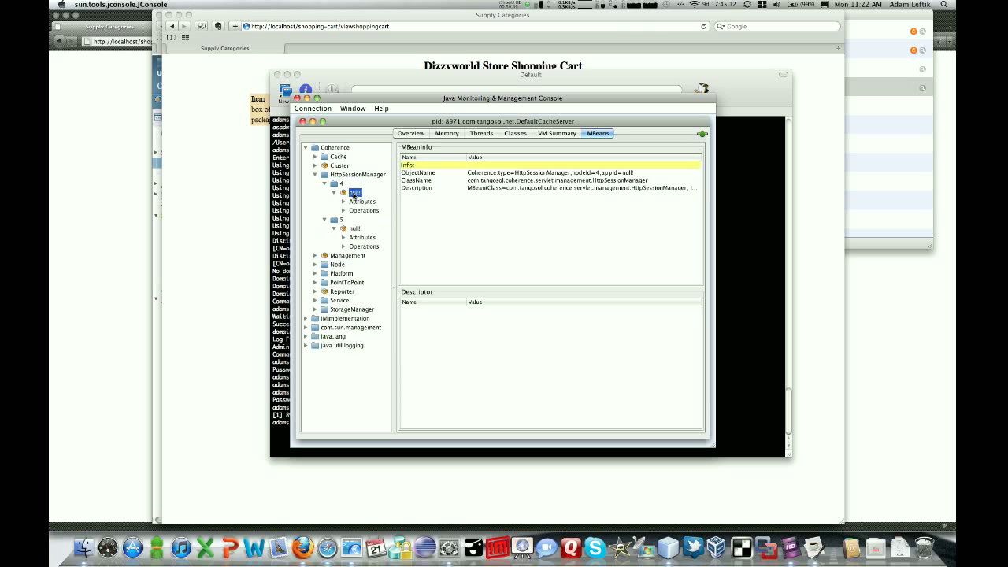
{"action": "left_click", "coordinate": [356, 202]}
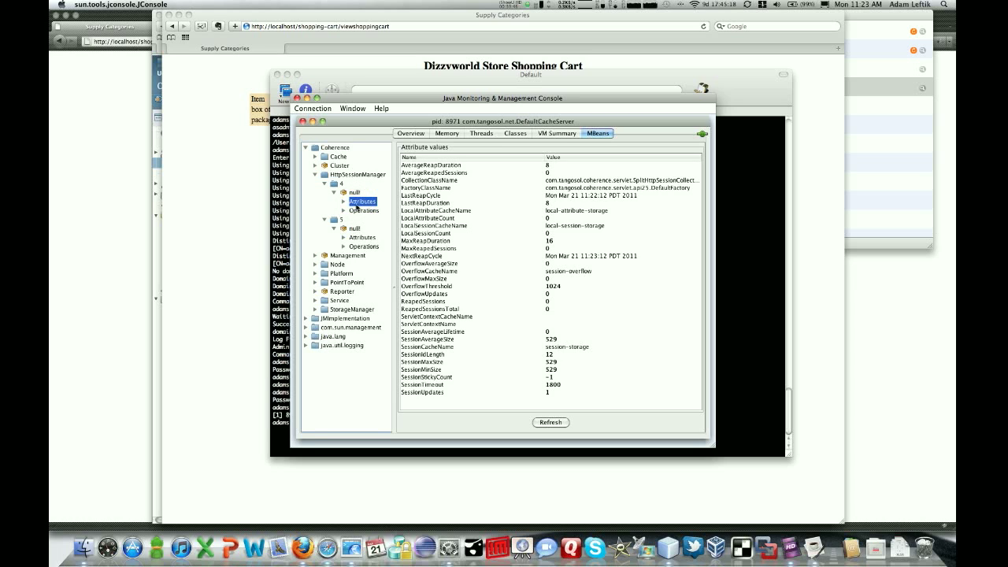
{"action": "left_click", "coordinate": [441, 343]}
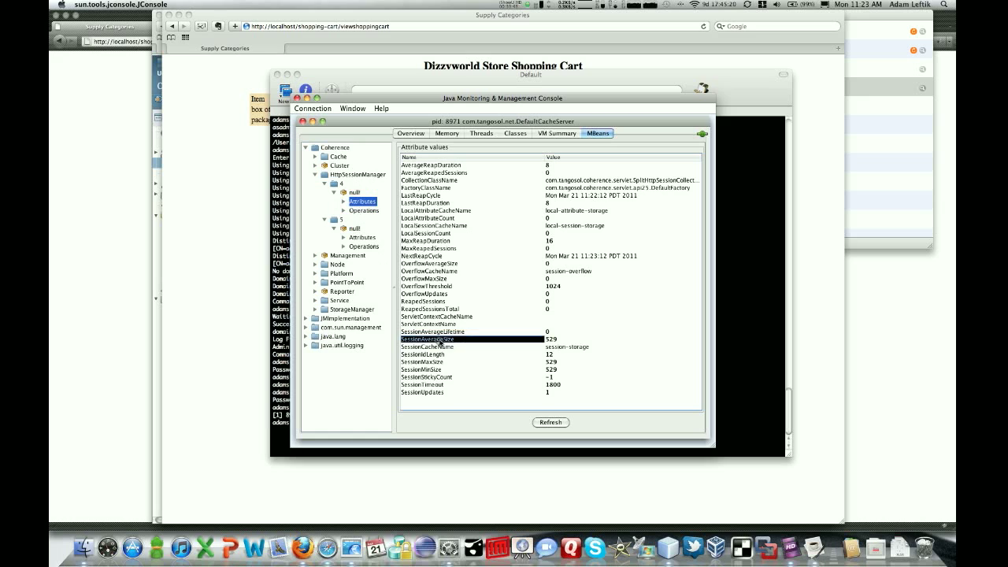
{"action": "left_click", "coordinate": [362, 237]}
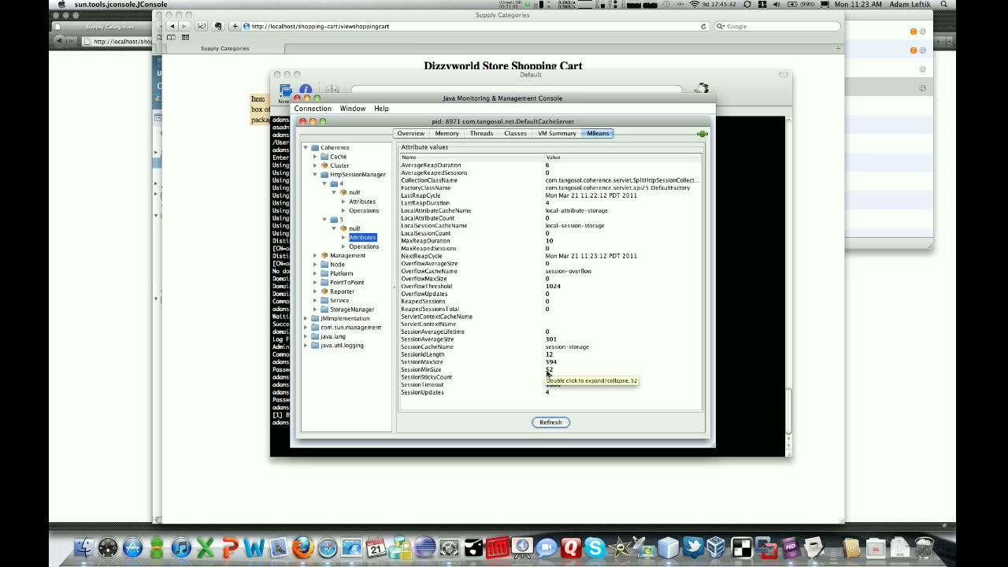
{"action": "left_click", "coordinate": [364, 201]}
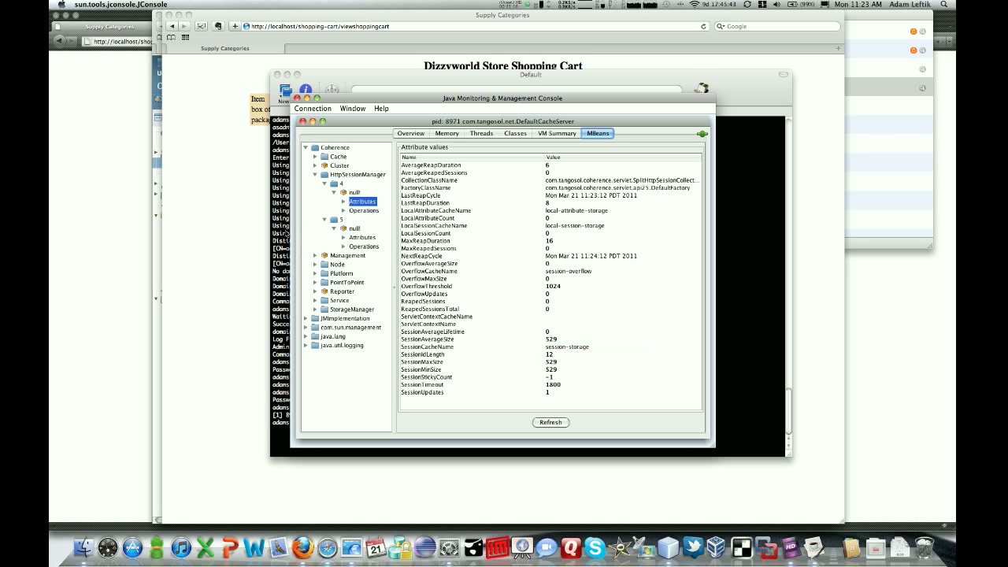
Step: Stop shopping-cart-cluster from its general information page in the GlassFish admin console, then bring the Firefox shopping cart page forward
{"action": "left_click", "coordinate": [229, 218]}
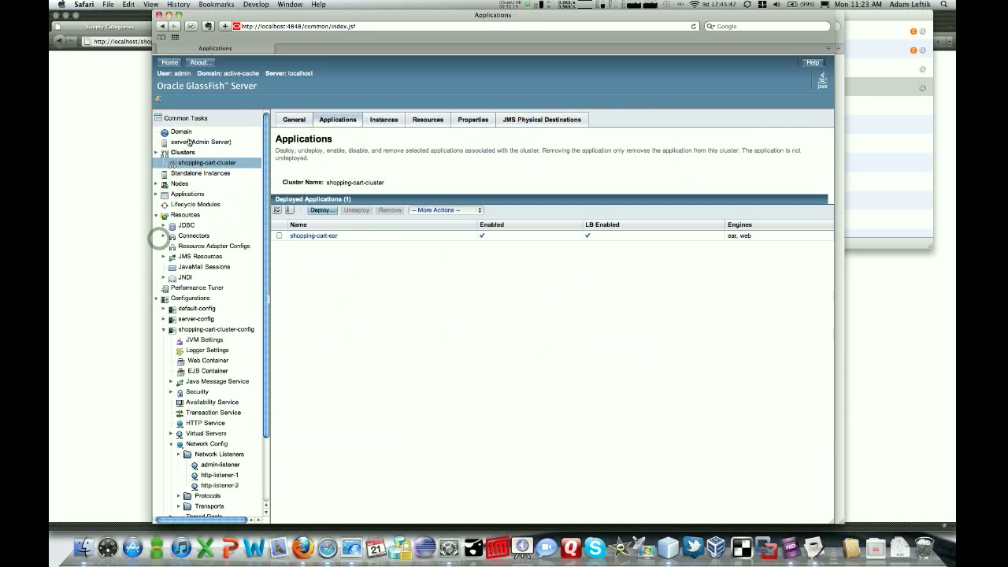
{"action": "left_click", "coordinate": [180, 162]}
{"action": "left_click", "coordinate": [324, 160]}
{"action": "left_click", "coordinate": [586, 182]}
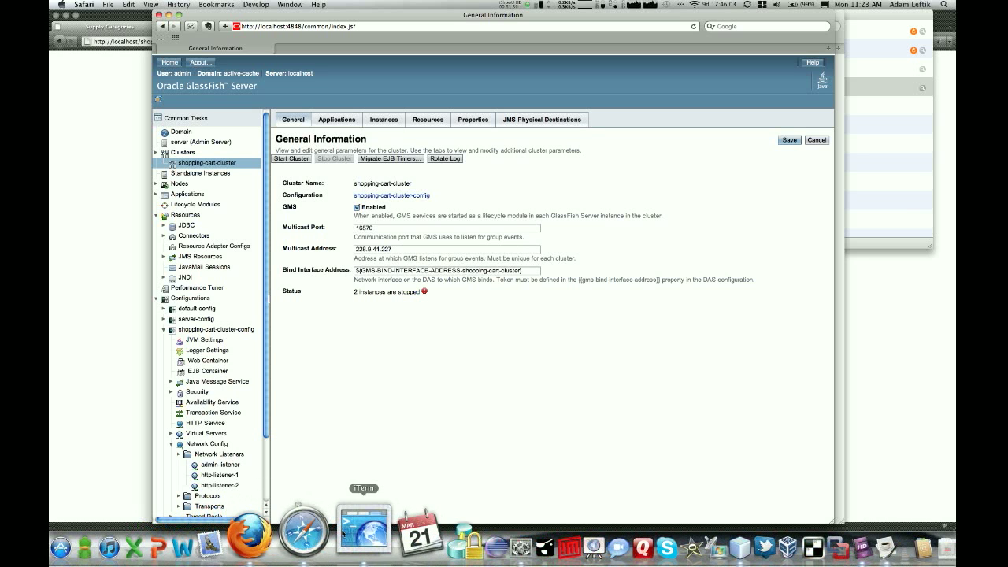
{"action": "left_click", "coordinate": [146, 351]}
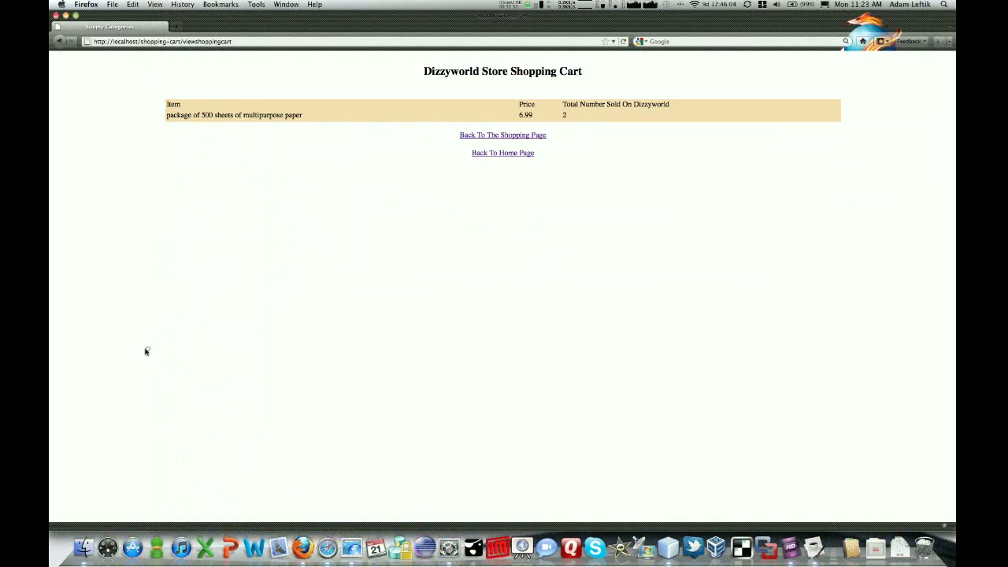
Step: Request the store's home page in Firefox with the cluster stopped, and start shopping-cart-cluster from the GlassFish admin console in Safari
{"action": "left_click", "coordinate": [500, 155]}
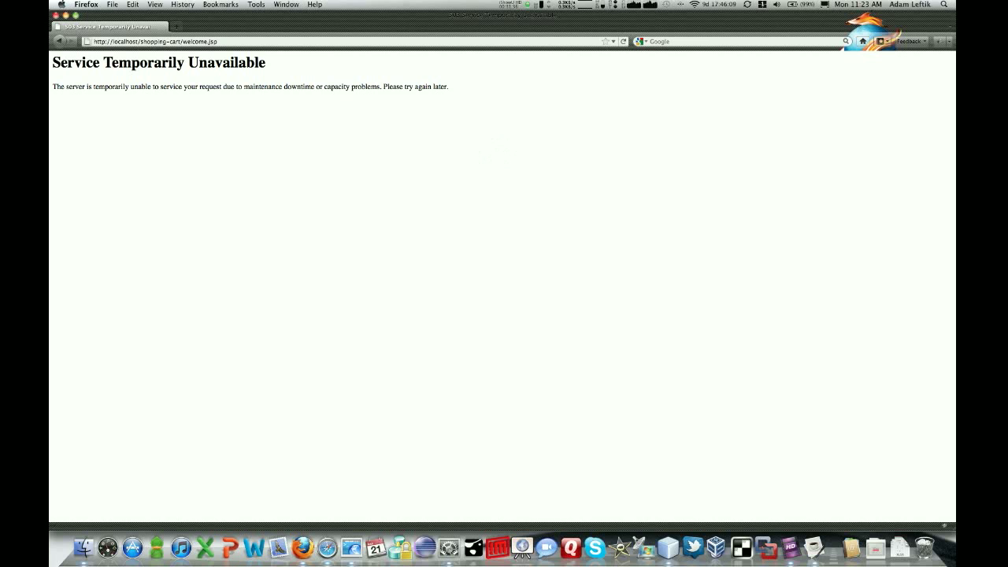
{"action": "left_click", "coordinate": [349, 539]}
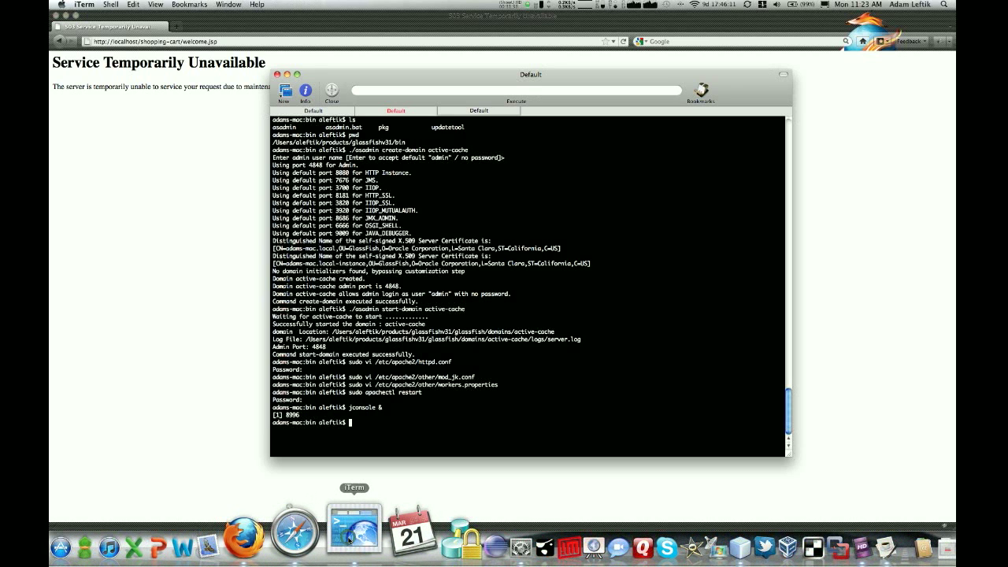
{"action": "left_click", "coordinate": [319, 536]}
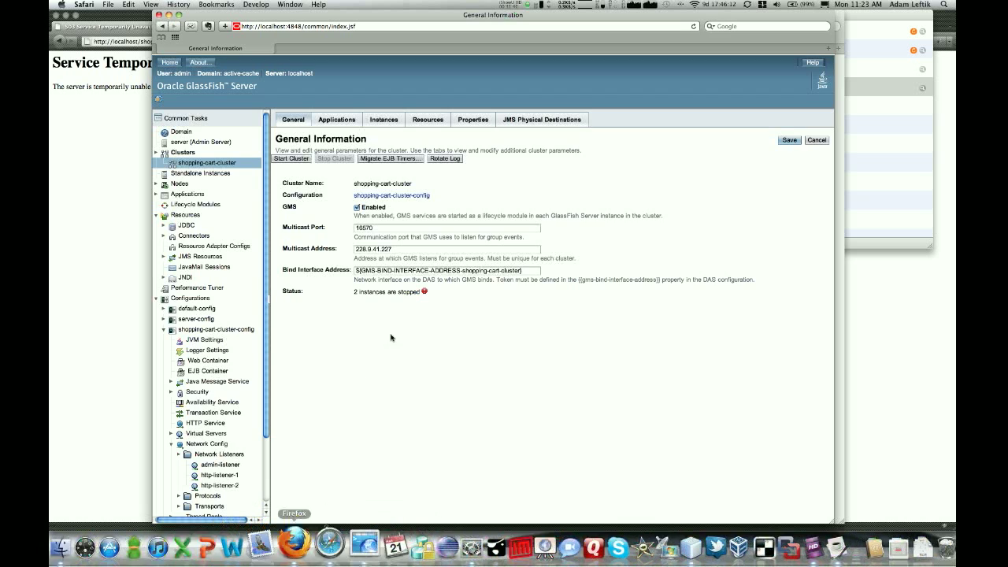
{"action": "left_click", "coordinate": [291, 158]}
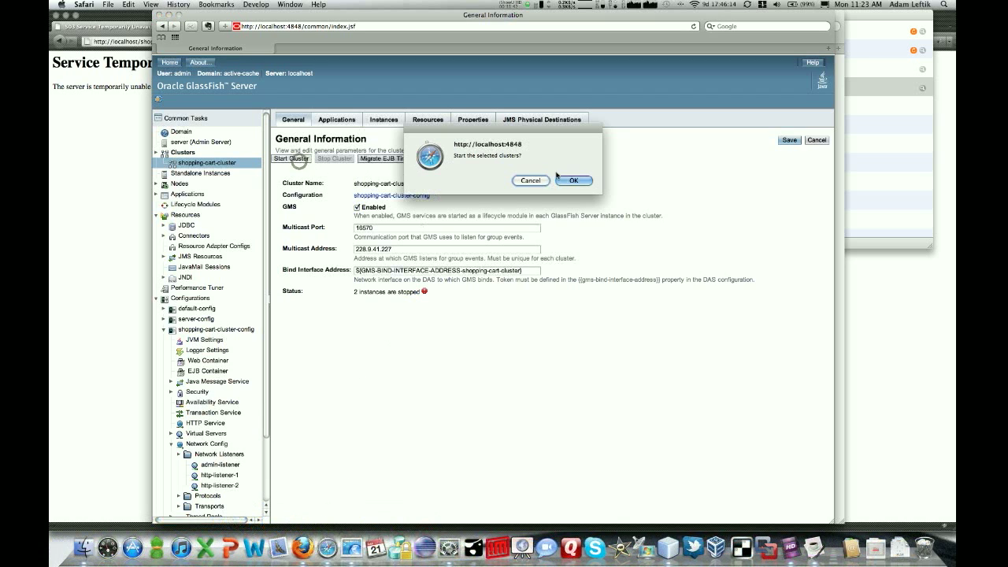
{"action": "left_click", "coordinate": [572, 180]}
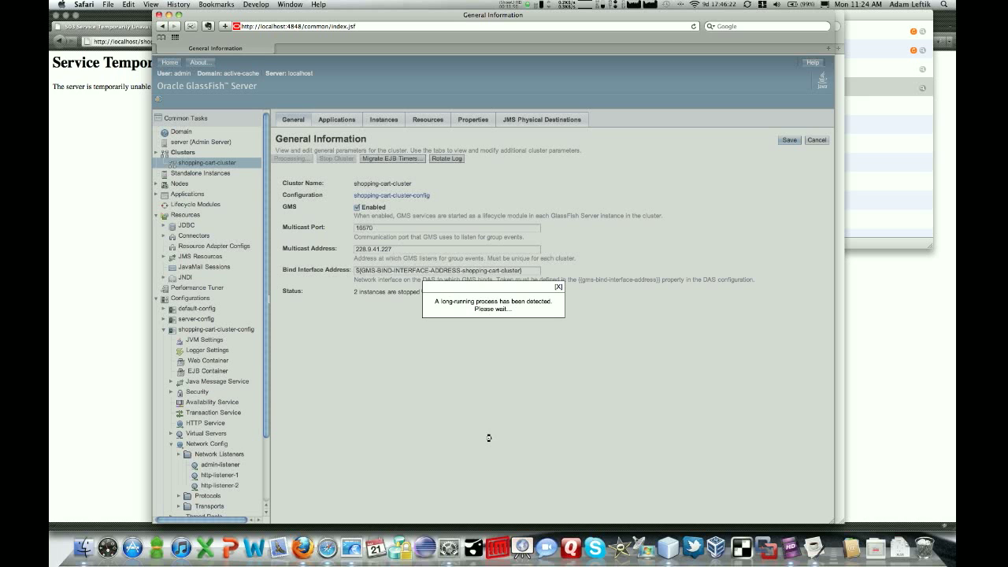
Step: Check the Coherence cache server log in iTerm for cluster membership while the instances start, and return to the GlassFish admin console in Safari
{"action": "left_click", "coordinate": [352, 549]}
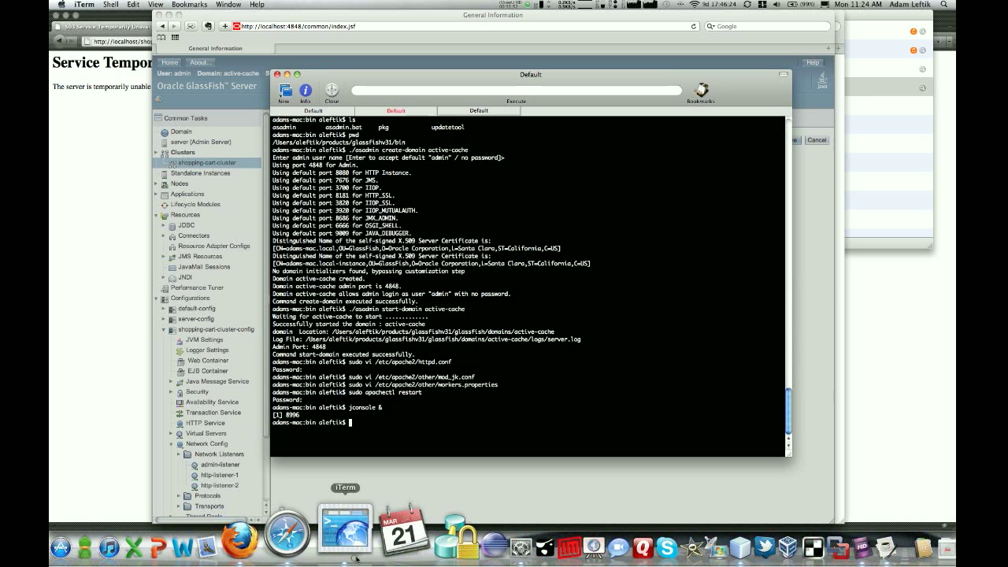
{"action": "left_click", "coordinate": [391, 111]}
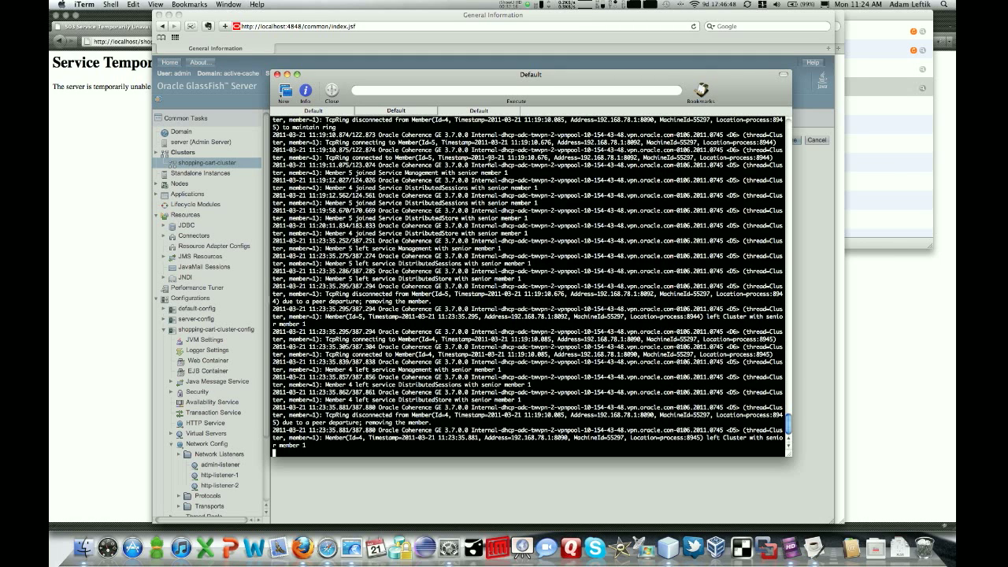
{"action": "left_click", "coordinate": [555, 478]}
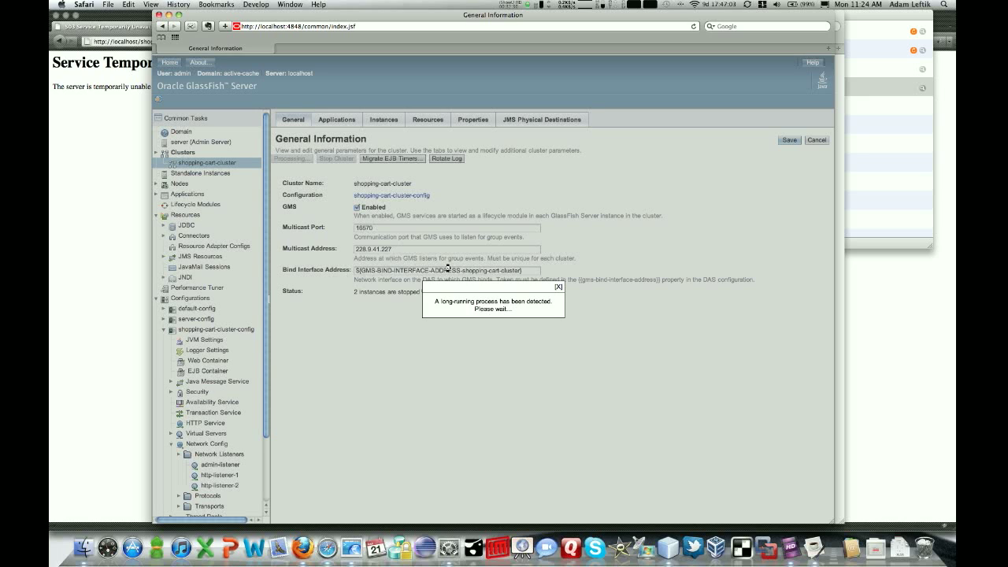
{"action": "right_click", "coordinate": [353, 544]}
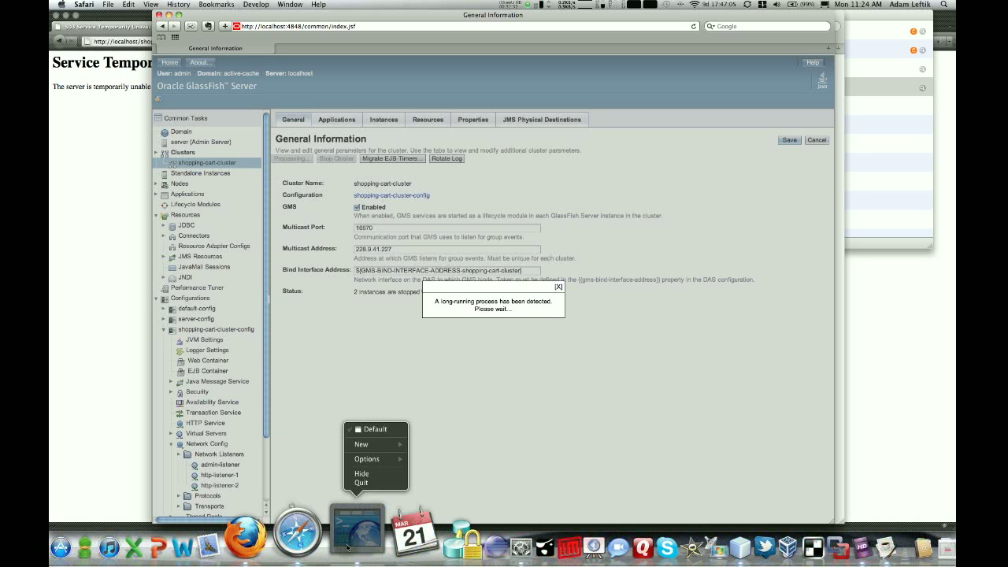
{"action": "left_click", "coordinate": [354, 542]}
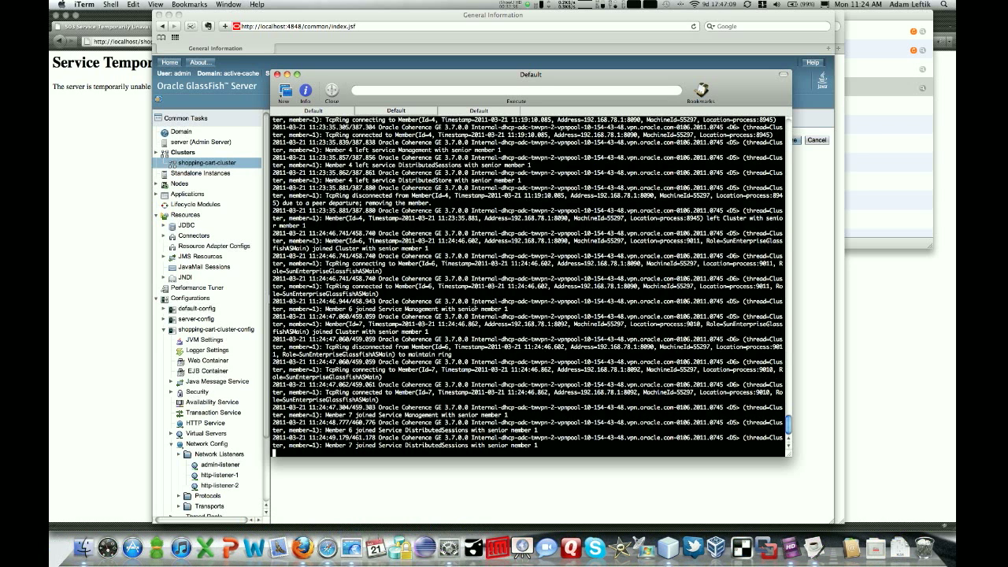
{"action": "left_click", "coordinate": [431, 471]}
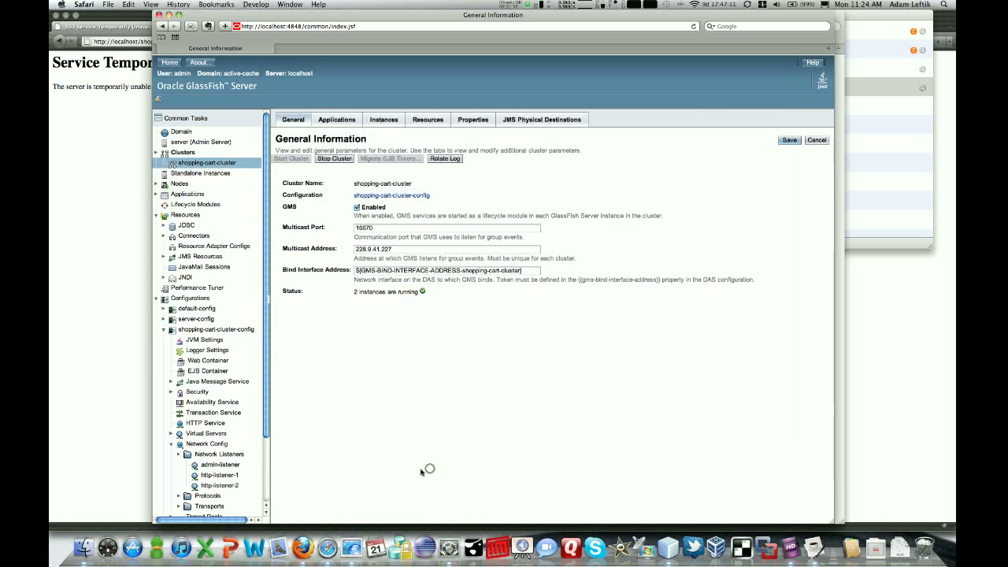
Step: Reload the store's home page in Firefox and view the shopping cart to check which items the session kept
{"action": "left_click", "coordinate": [102, 260]}
{"action": "left_click", "coordinate": [622, 41]}
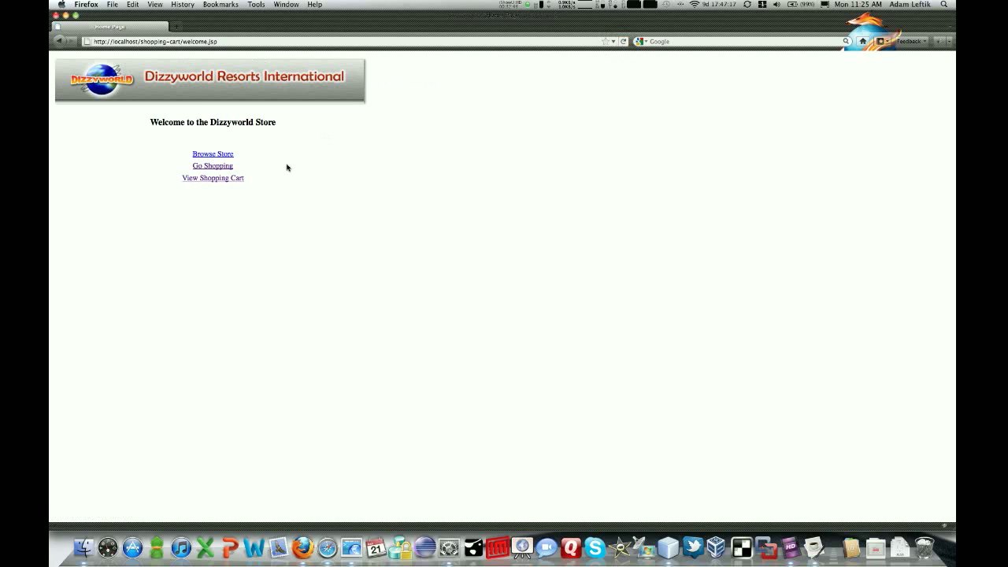
{"action": "left_click", "coordinate": [241, 178]}
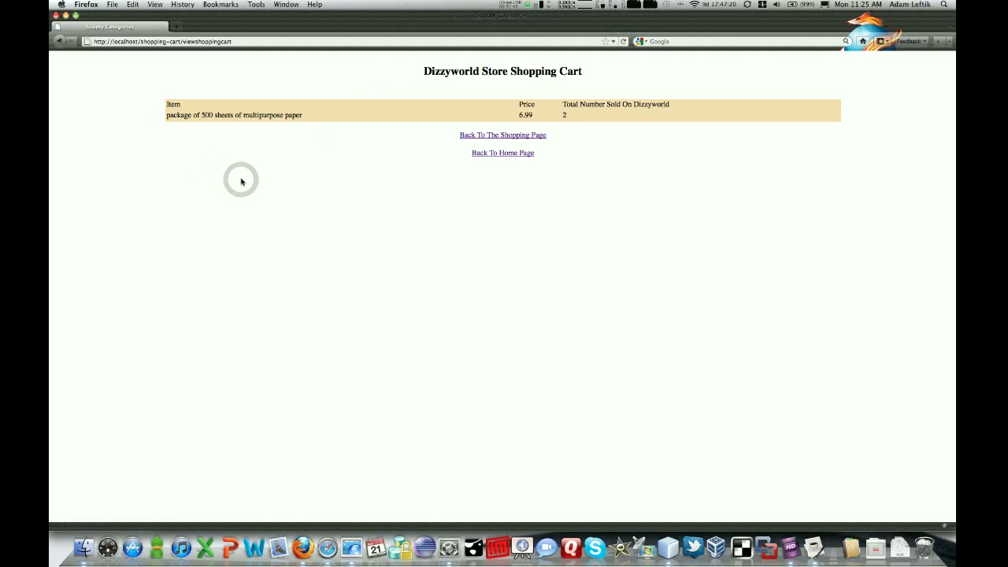
{"action": "left_click", "coordinate": [529, 115]}
{"action": "left_click", "coordinate": [347, 126]}
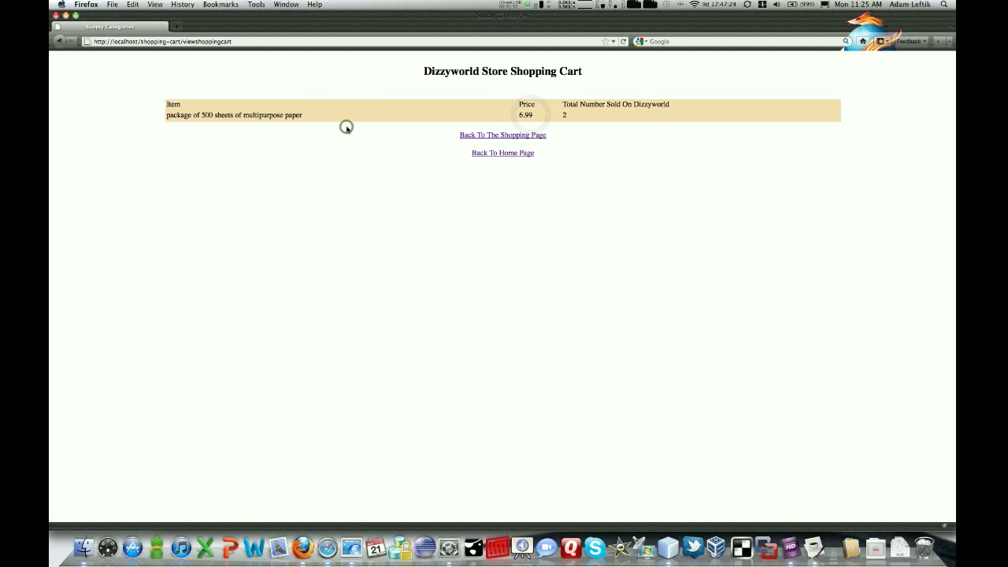
Step: Switch to Safari's store window, reopen the shopping cart from the home page to check its session, and bring iTerm's Coherence log forward
{"action": "left_click", "coordinate": [327, 547]}
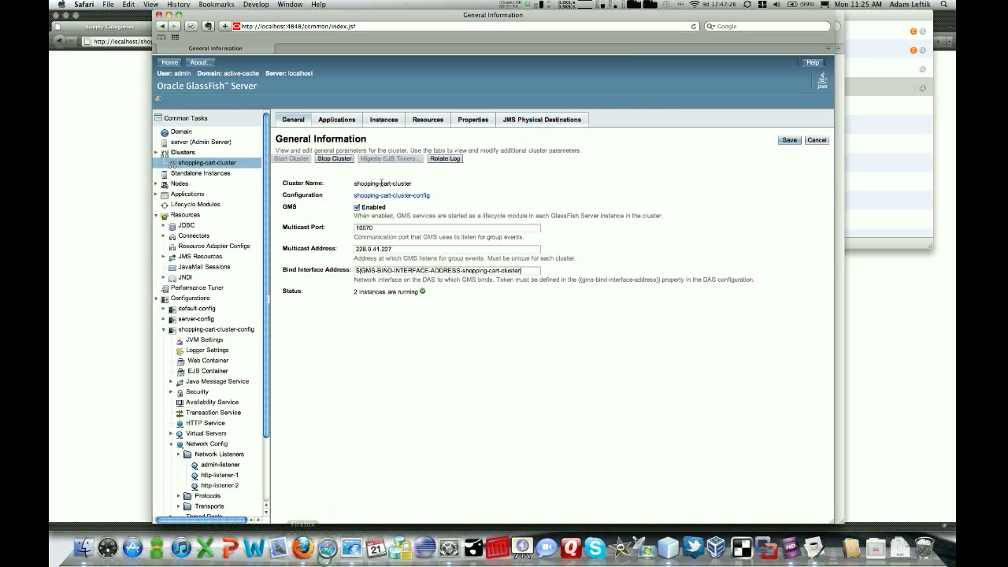
{"action": "left_click", "coordinate": [292, 5]}
{"action": "left_click", "coordinate": [297, 5]}
{"action": "left_click", "coordinate": [293, 4]}
{"action": "left_click", "coordinate": [319, 138]}
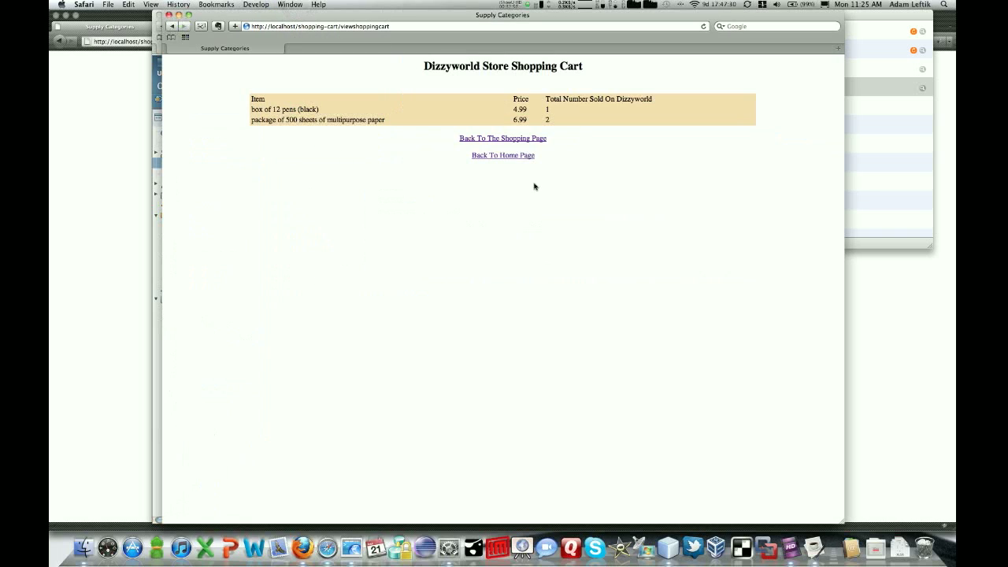
{"action": "left_click", "coordinate": [520, 161]}
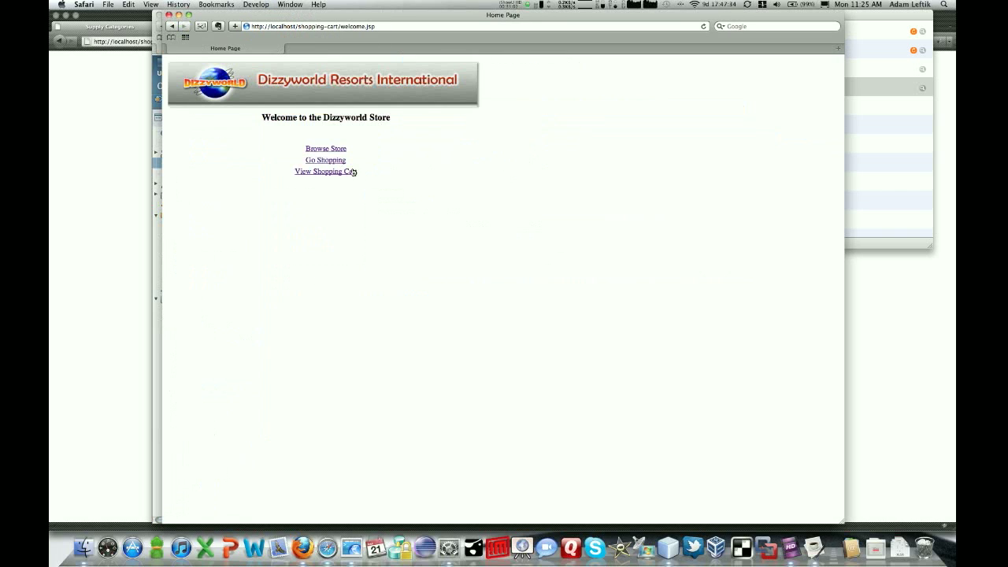
{"action": "left_click", "coordinate": [354, 172]}
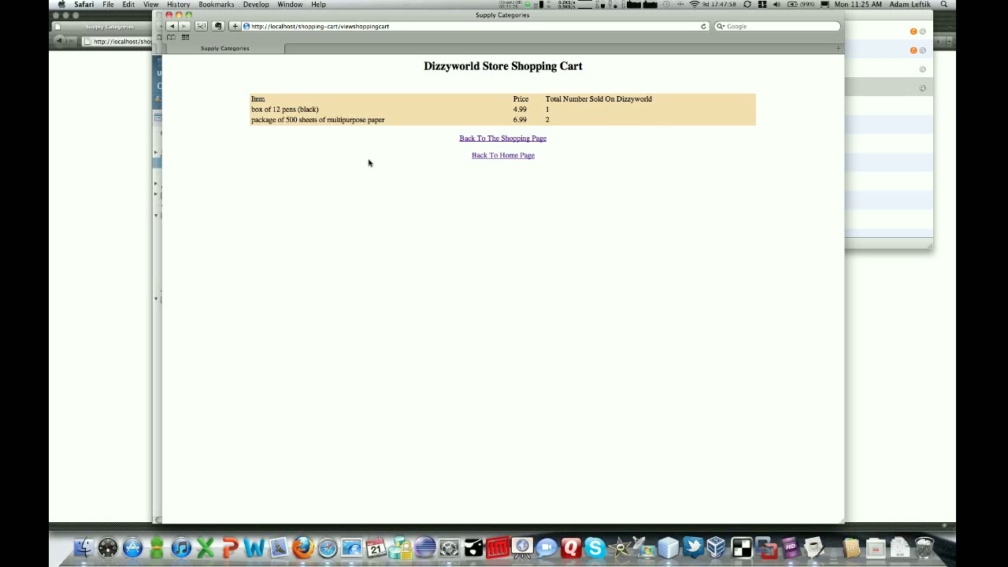
{"action": "left_click", "coordinate": [357, 540]}
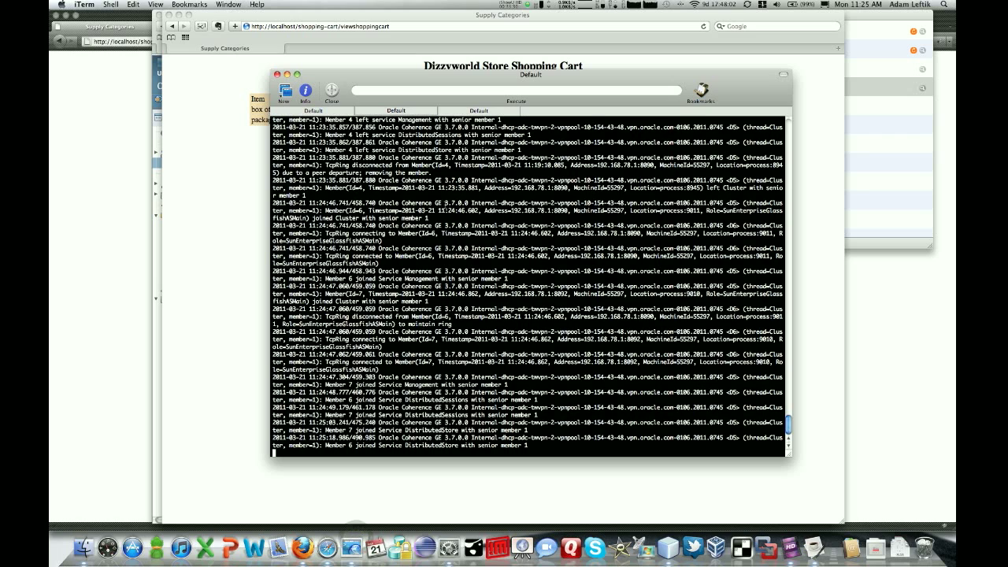